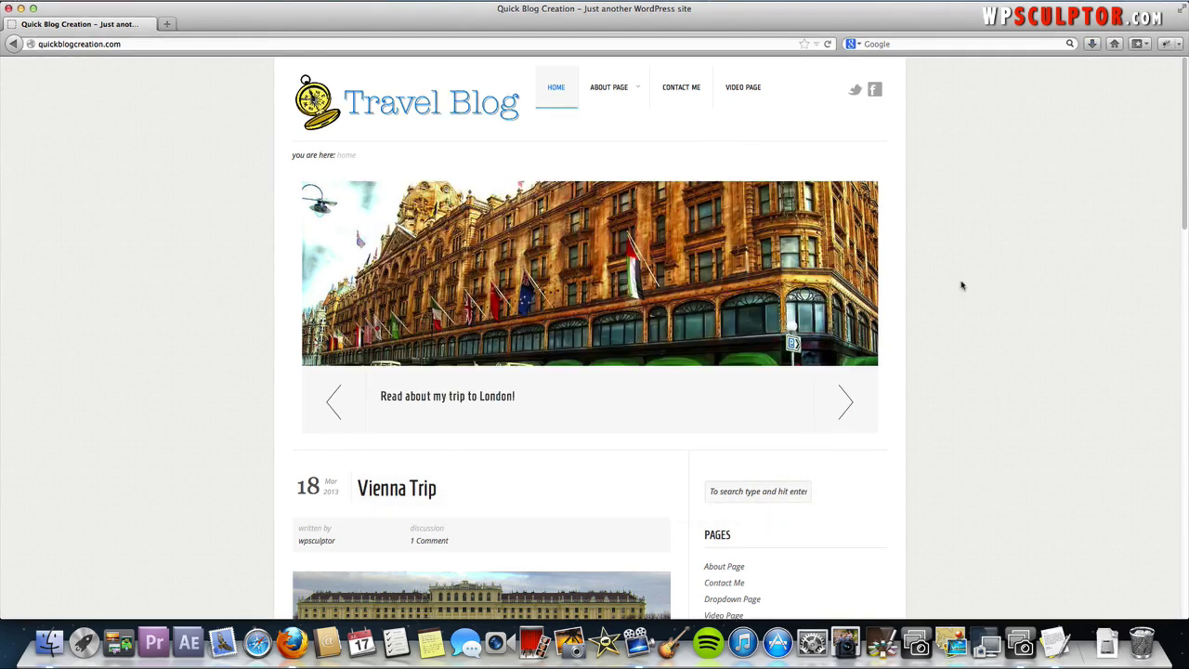
Look over the blog's home page, including the Follow Us icons in the sidebar and the Vienna Trip post
{"action": "scroll", "coordinate": [962, 285], "scroll_direction": "down", "scroll_amount": 10}
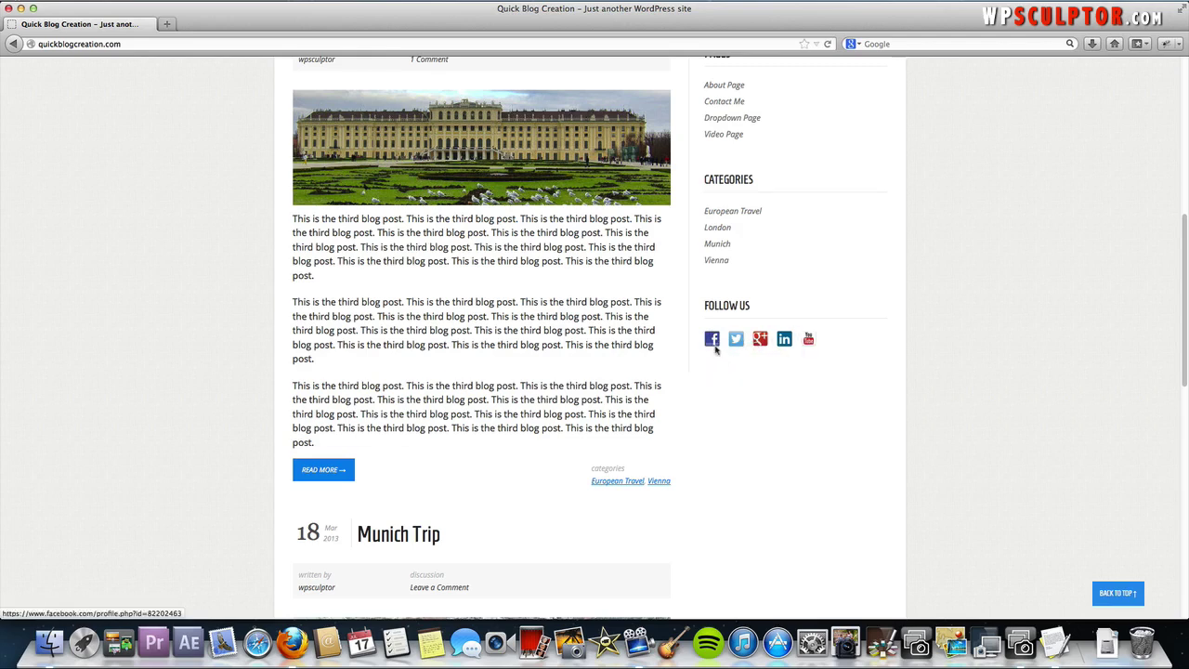
{"action": "scroll", "coordinate": [731, 353], "scroll_direction": "up", "scroll_amount": 3}
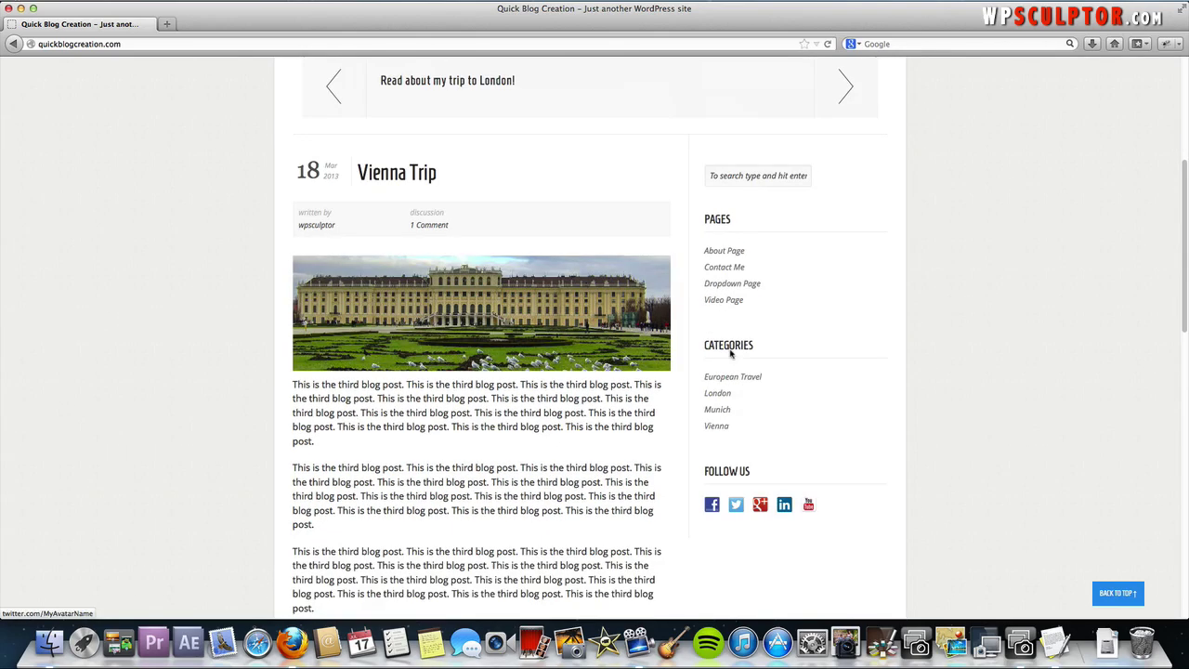
{"action": "scroll", "coordinate": [730, 353], "scroll_direction": "up", "scroll_amount": 3}
{"action": "scroll", "coordinate": [474, 369], "scroll_direction": "down", "scroll_amount": 4}
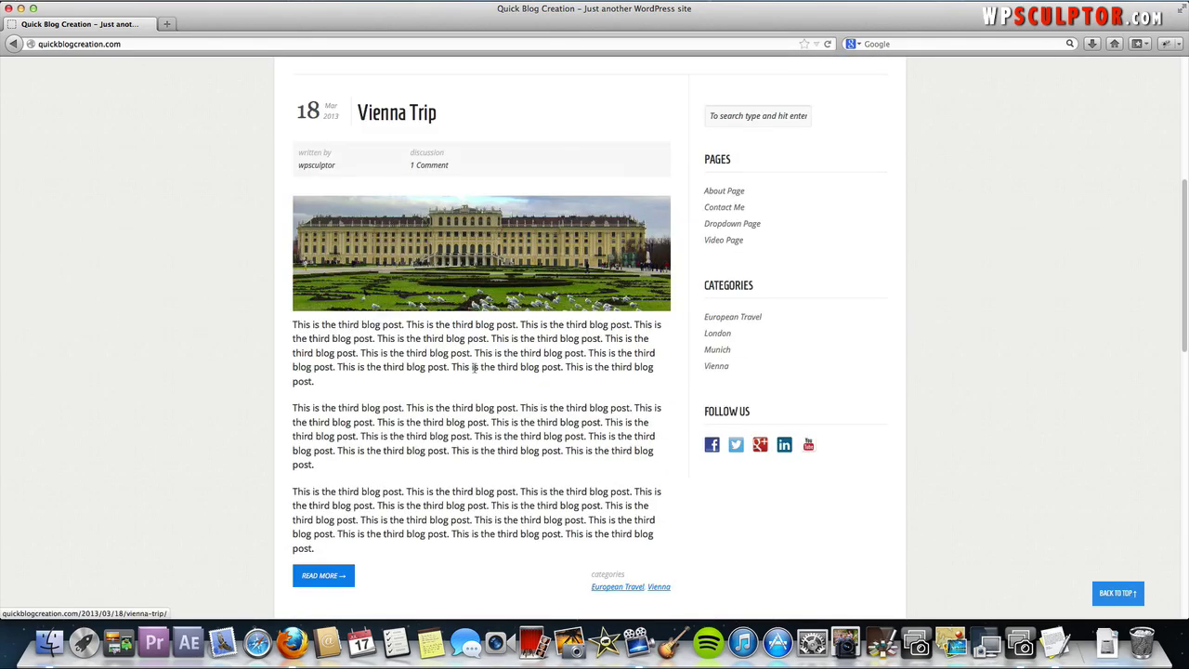
{"action": "scroll", "coordinate": [474, 369], "scroll_direction": "down", "scroll_amount": 2}
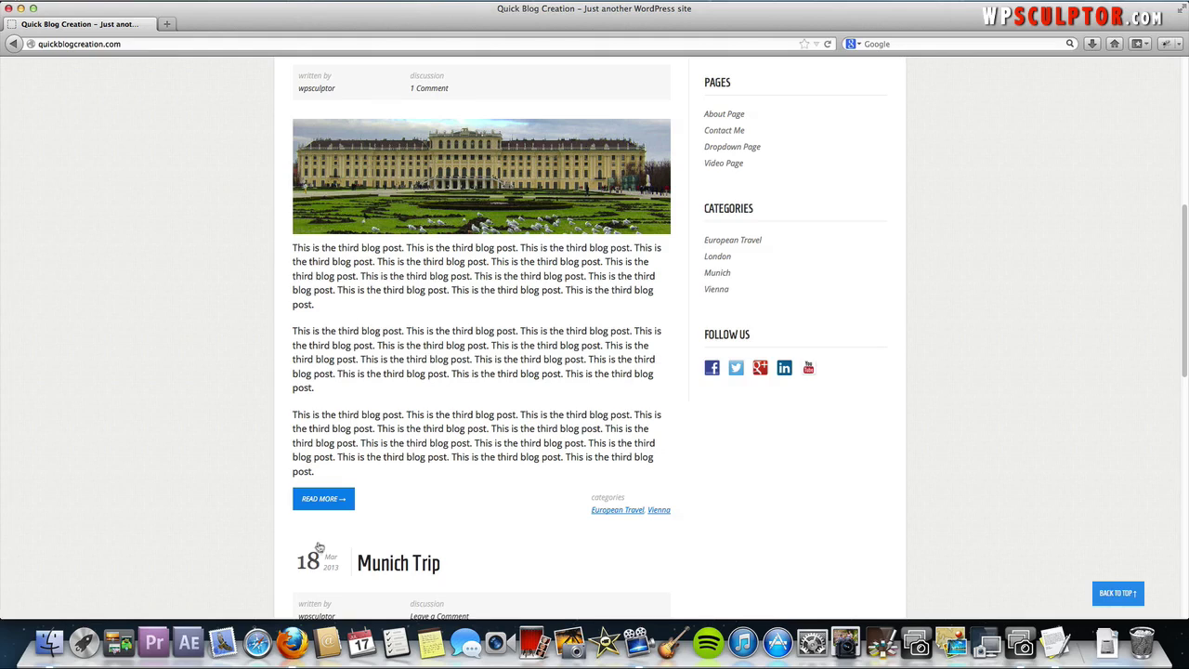
Open the full Vienna Trip post, check its Facebook share link, and return to the blog
{"action": "left_click", "coordinate": [321, 499]}
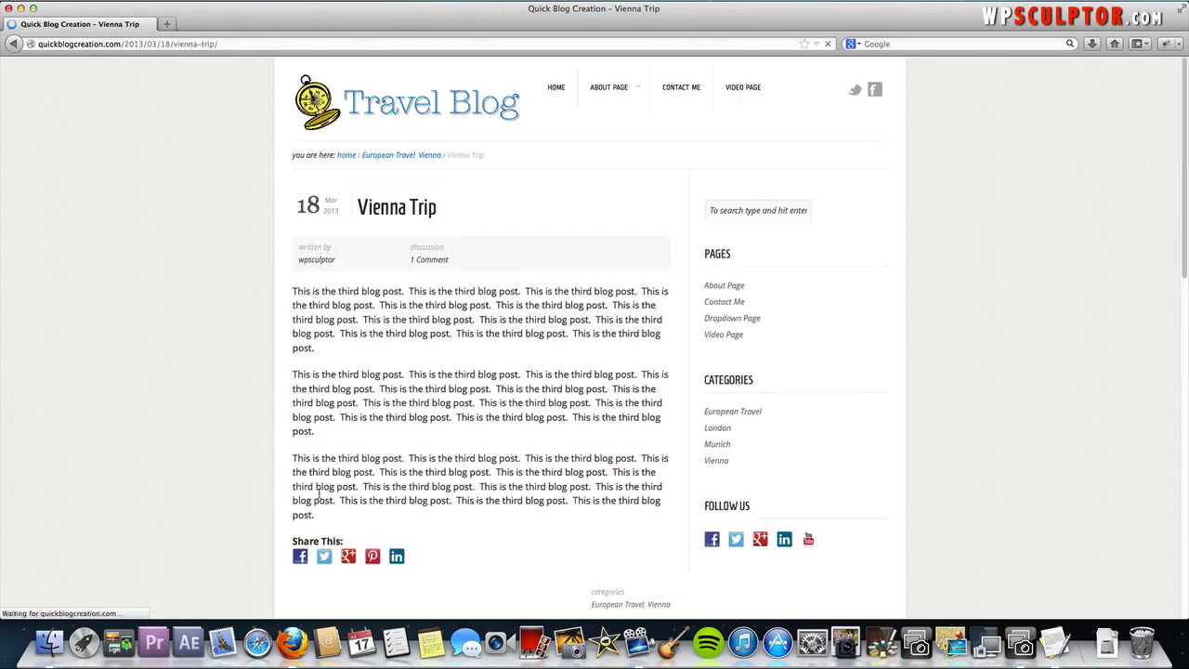
{"action": "scroll", "coordinate": [418, 552], "scroll_direction": "down", "scroll_amount": 1}
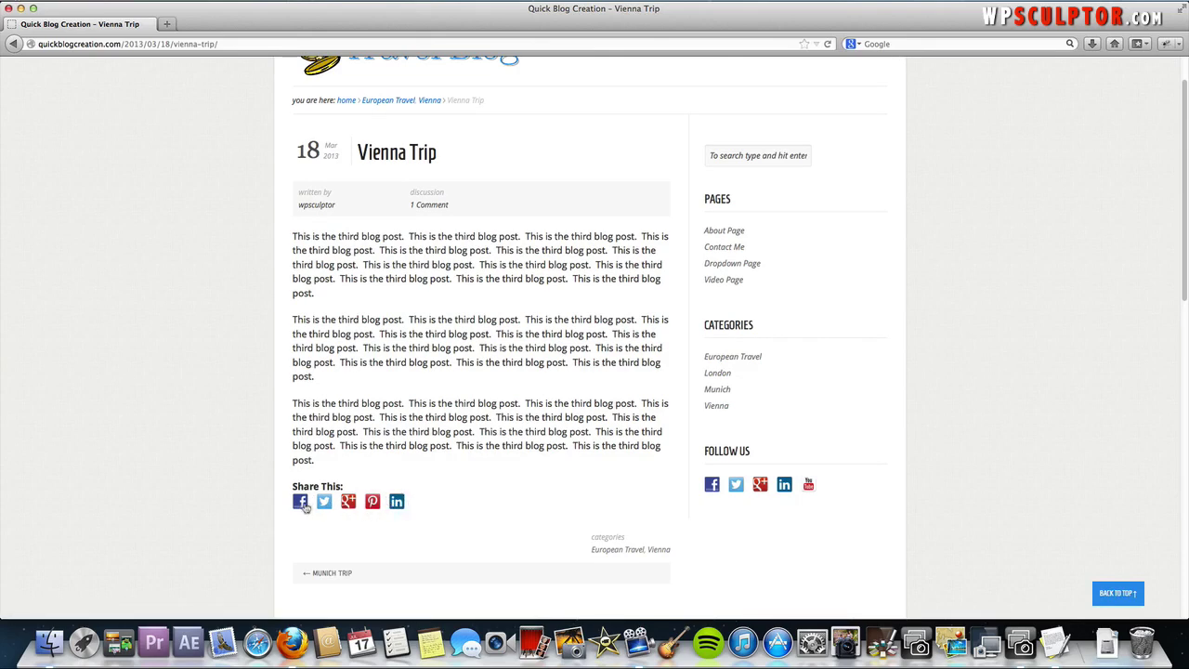
{"action": "left_click", "coordinate": [300, 502]}
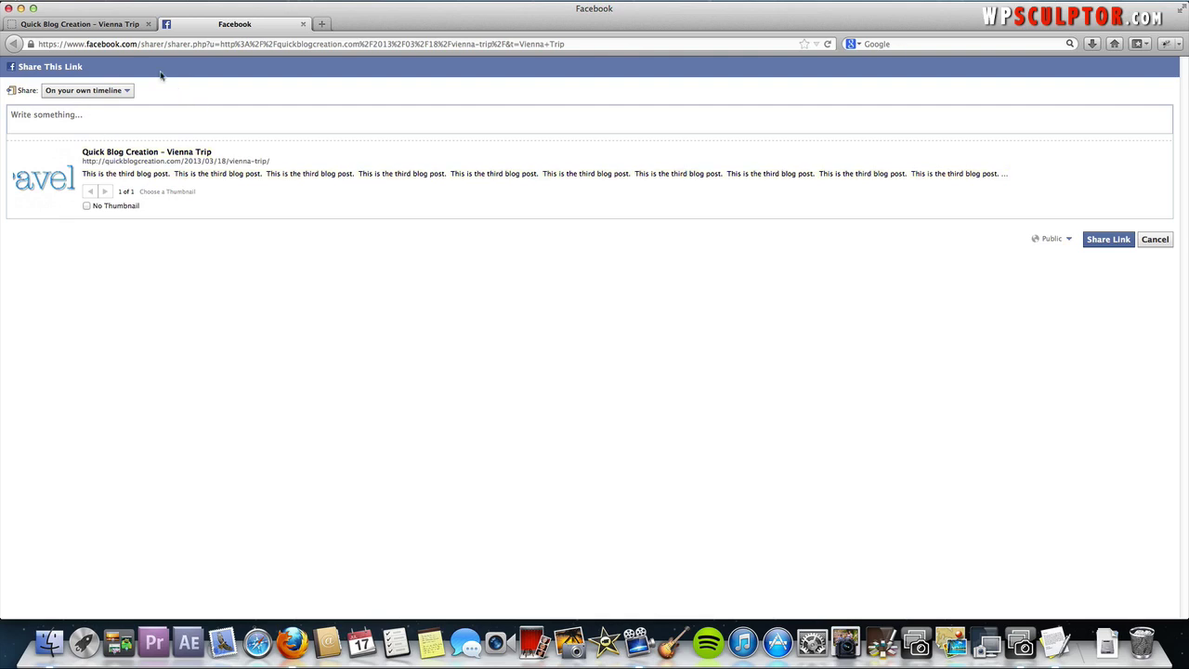
{"action": "left_click", "coordinate": [60, 25]}
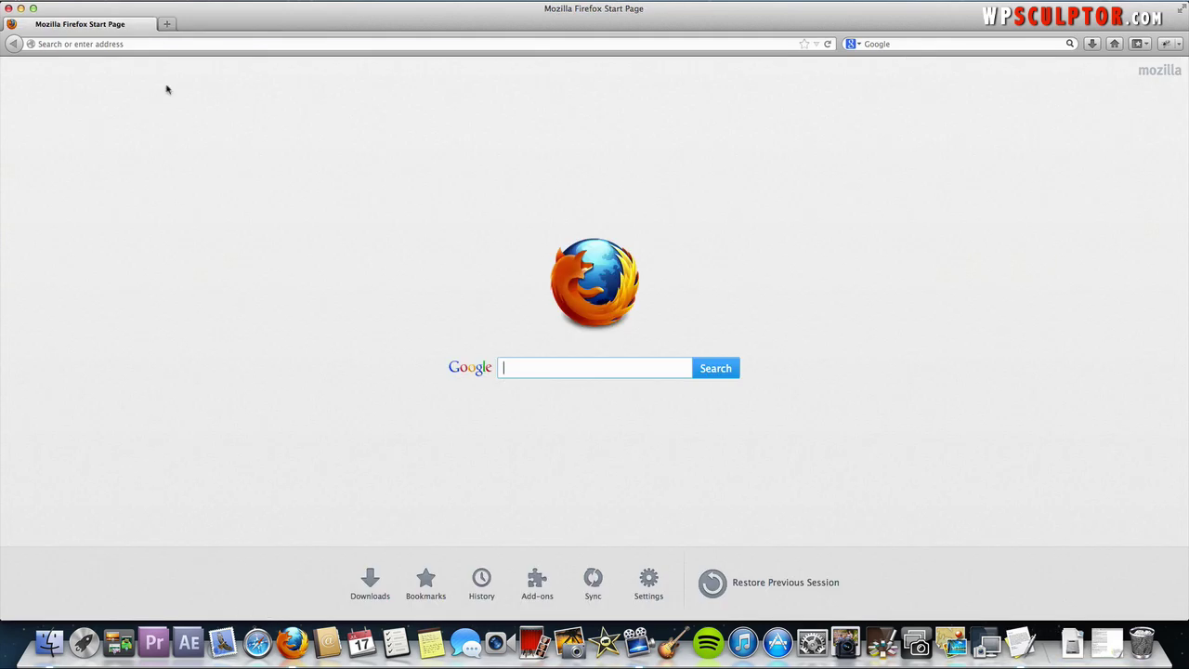
Go to the WordPress admin login page at quickblogcreation.com/wp-admin
{"action": "left_click", "coordinate": [158, 44]}
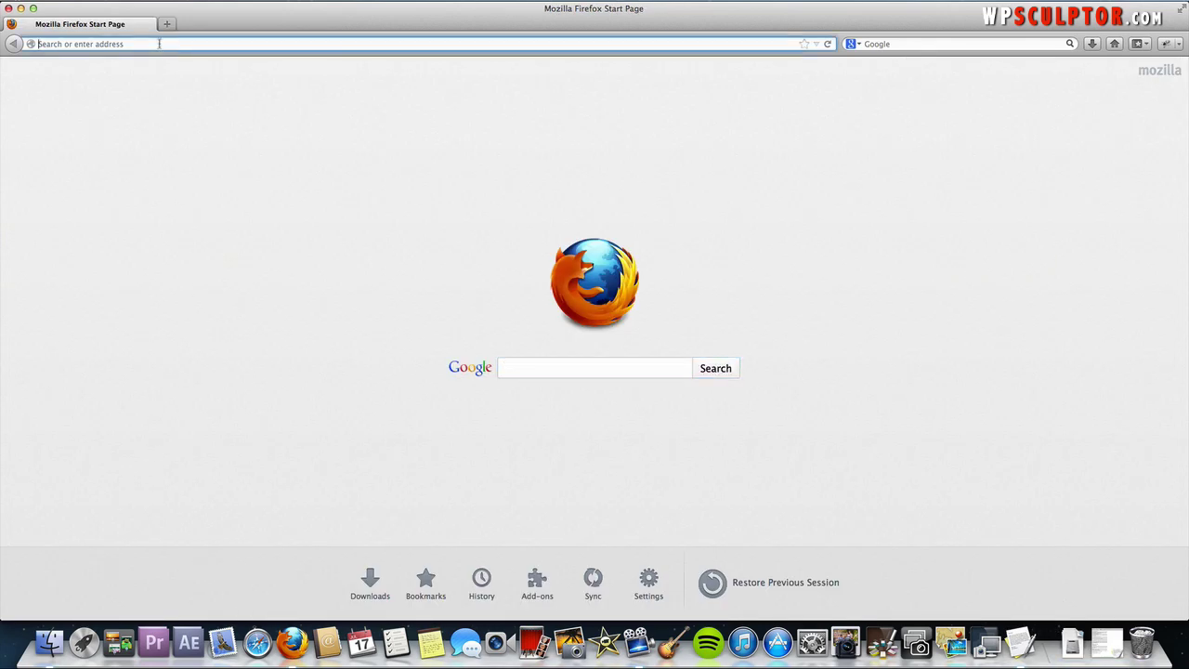
{"action": "type", "text": "quickblogcreation.com/"}
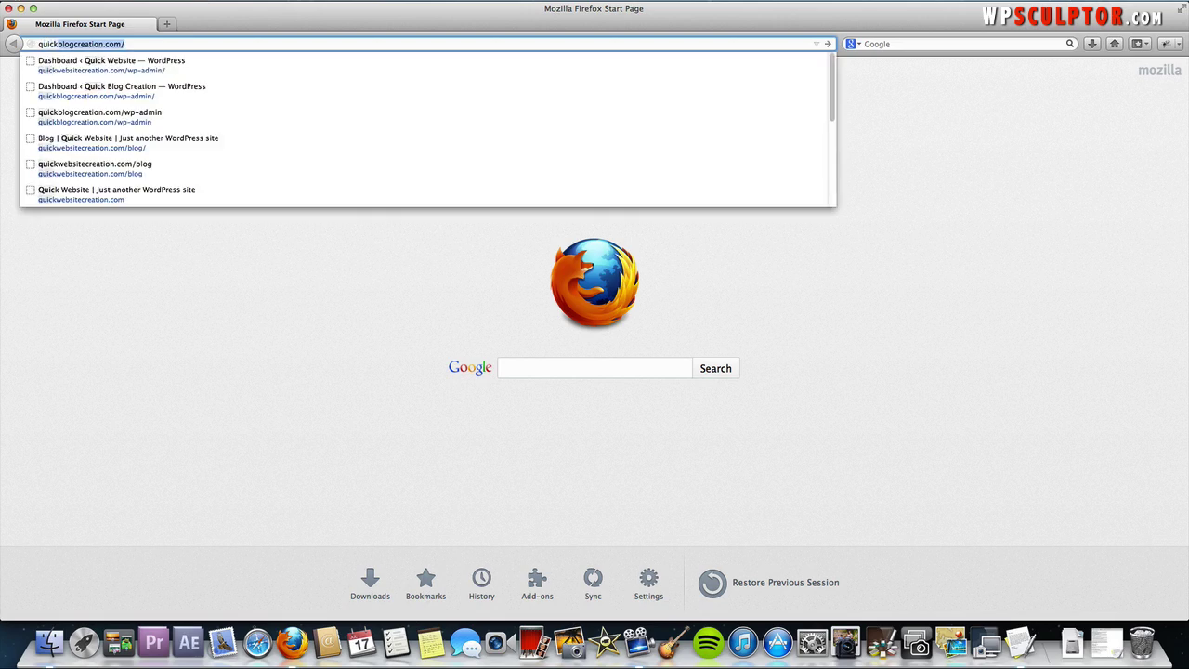
{"action": "key", "text": "Return"}
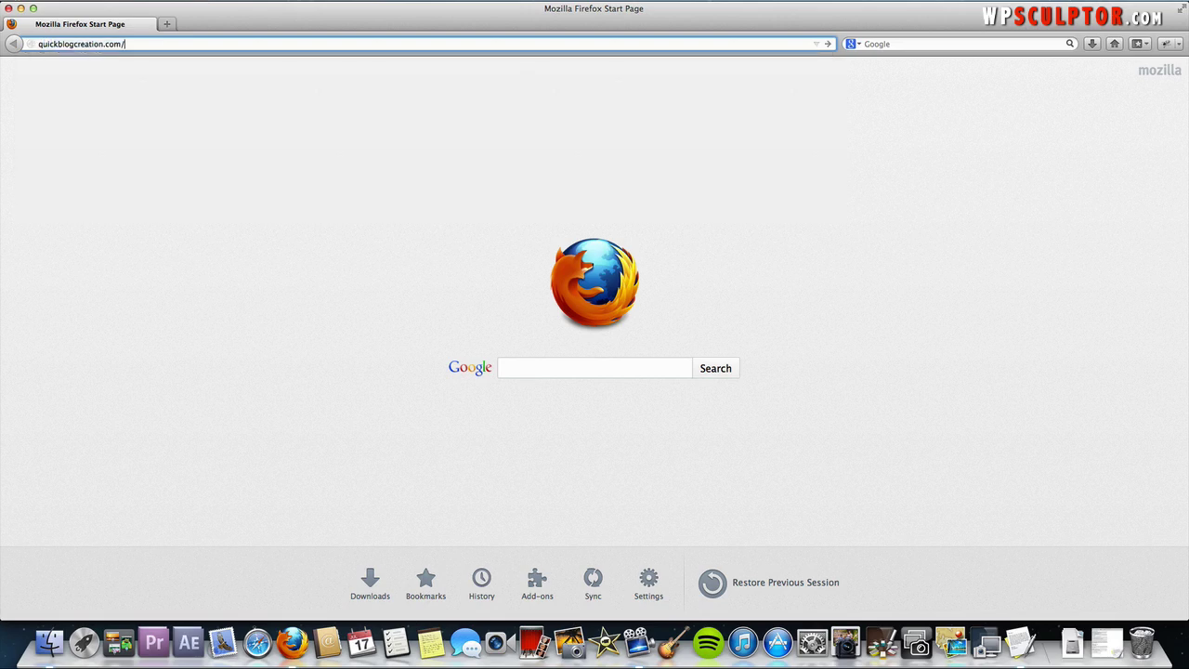
{"action": "type", "text": "wp-admin"}
{"action": "key", "text": "Return"}
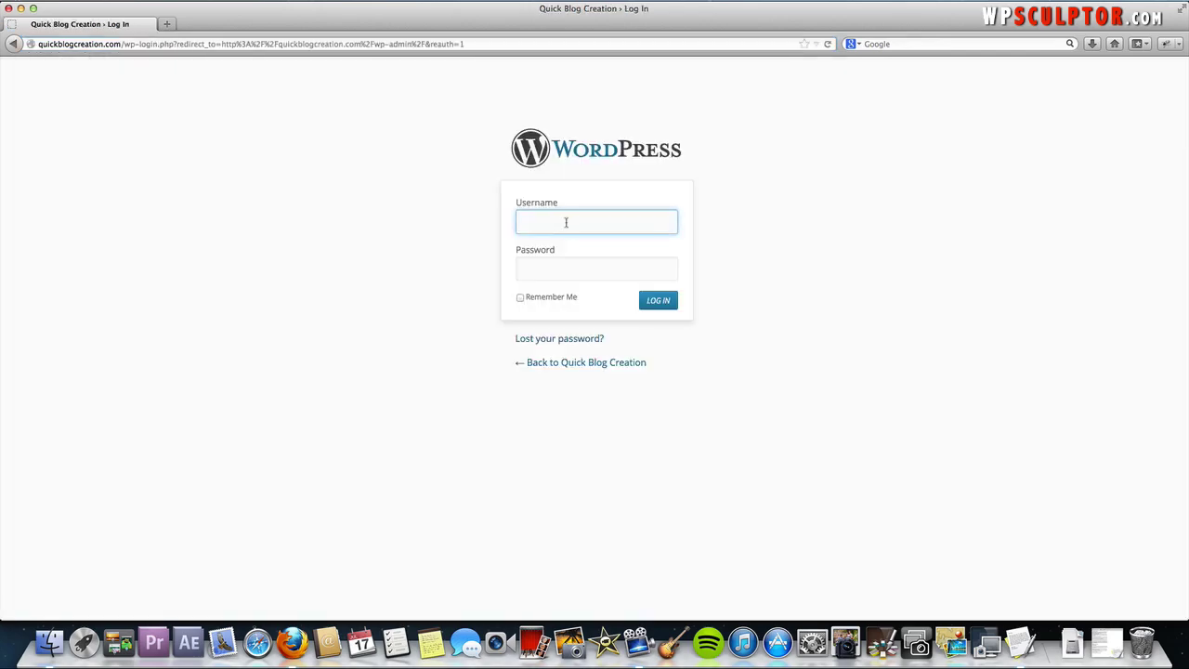
Log in to the WordPress dashboard with the account's username and password
{"action": "type", "text": "wp"}
{"action": "key", "text": "Down"}
{"action": "key", "text": "Return"}
{"action": "key", "text": "Tab"}
{"action": "type", "text": "****"}
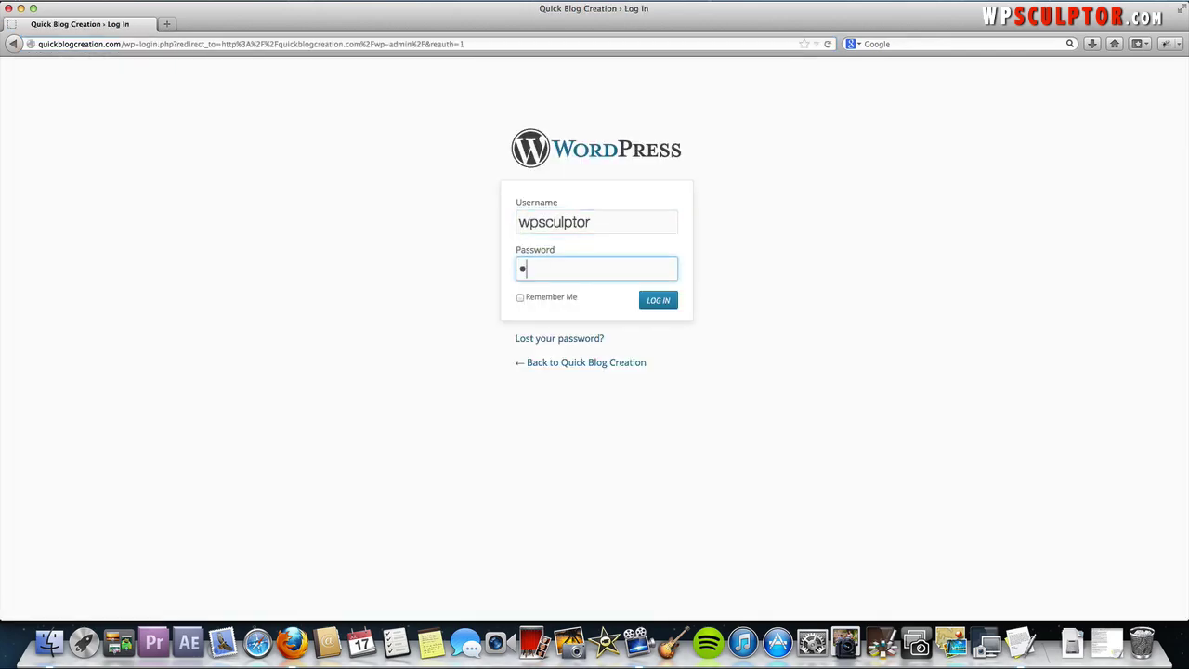
{"action": "type", "text": "*****"}
{"action": "key", "text": "Return"}
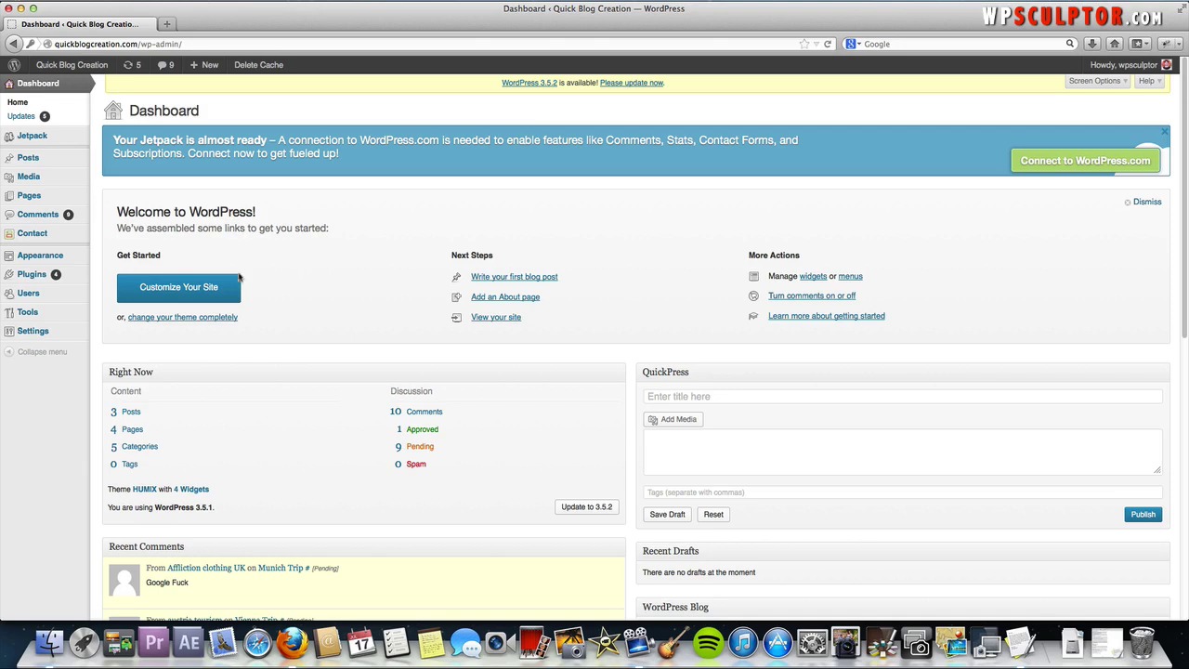
Search the plugin directory for "social media feather" to add a new plugin
{"action": "mouse_move", "coordinate": [66, 281]}
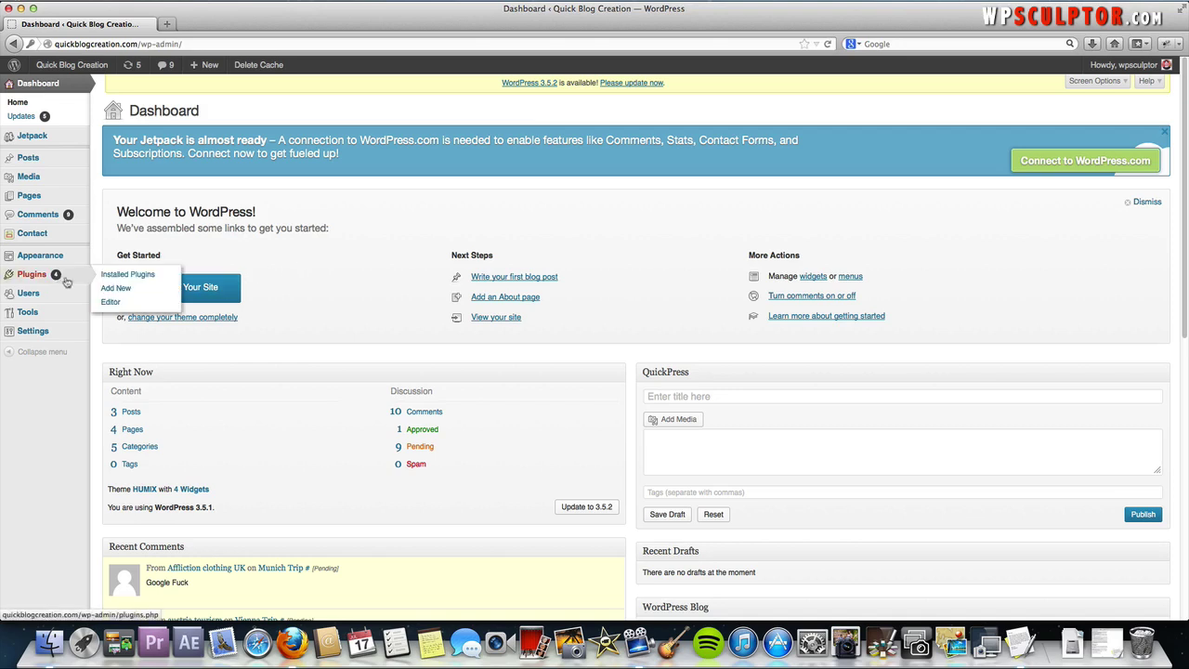
{"action": "left_click", "coordinate": [119, 288]}
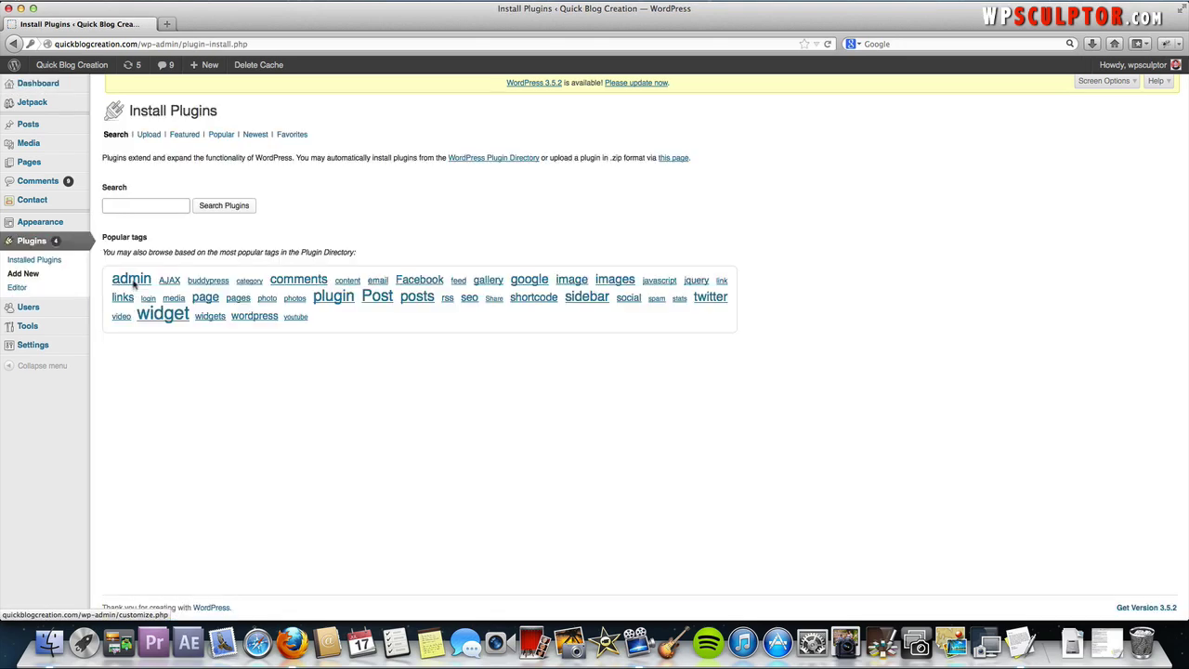
{"action": "left_click", "coordinate": [177, 205]}
{"action": "type", "text": "soc"}
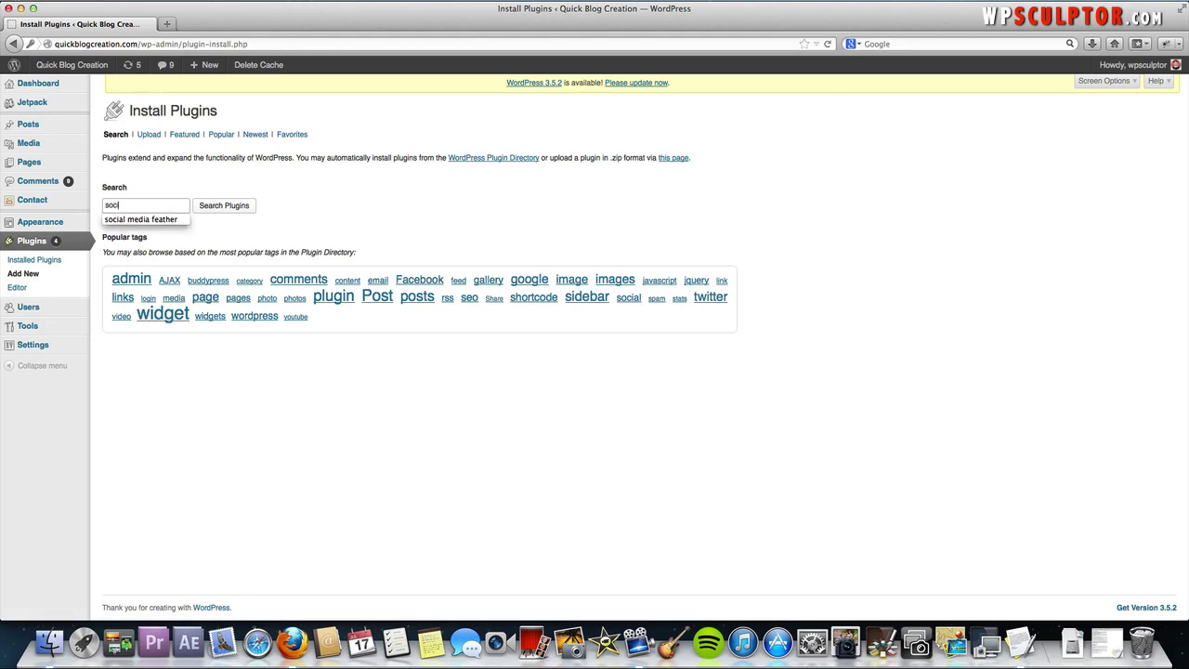
{"action": "key", "text": "Down"}
{"action": "key", "text": "Return"}
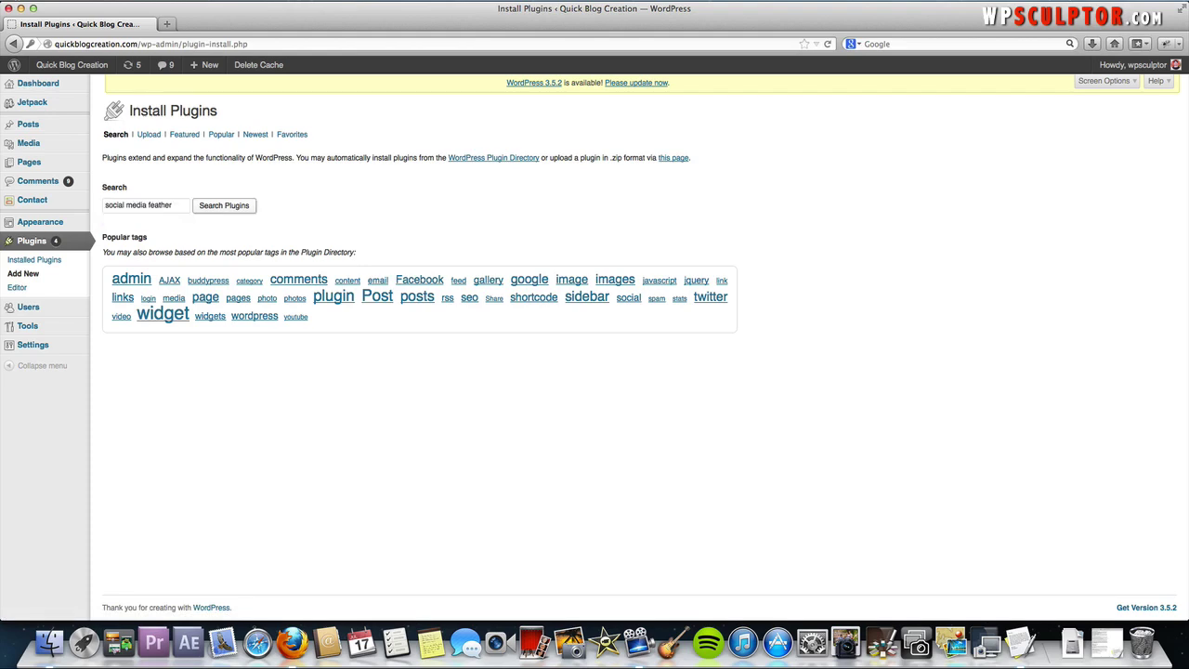
{"action": "left_click", "coordinate": [216, 206]}
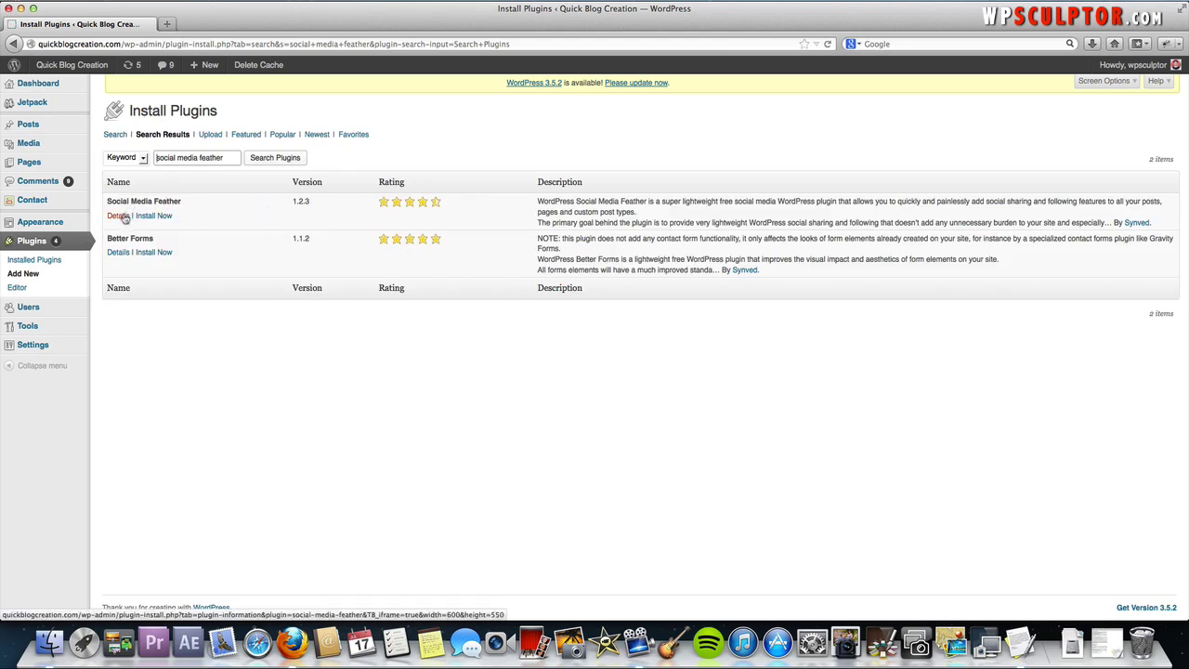
View the details of the Social Media Feather plugin, then install and activate it
{"action": "left_click", "coordinate": [124, 215]}
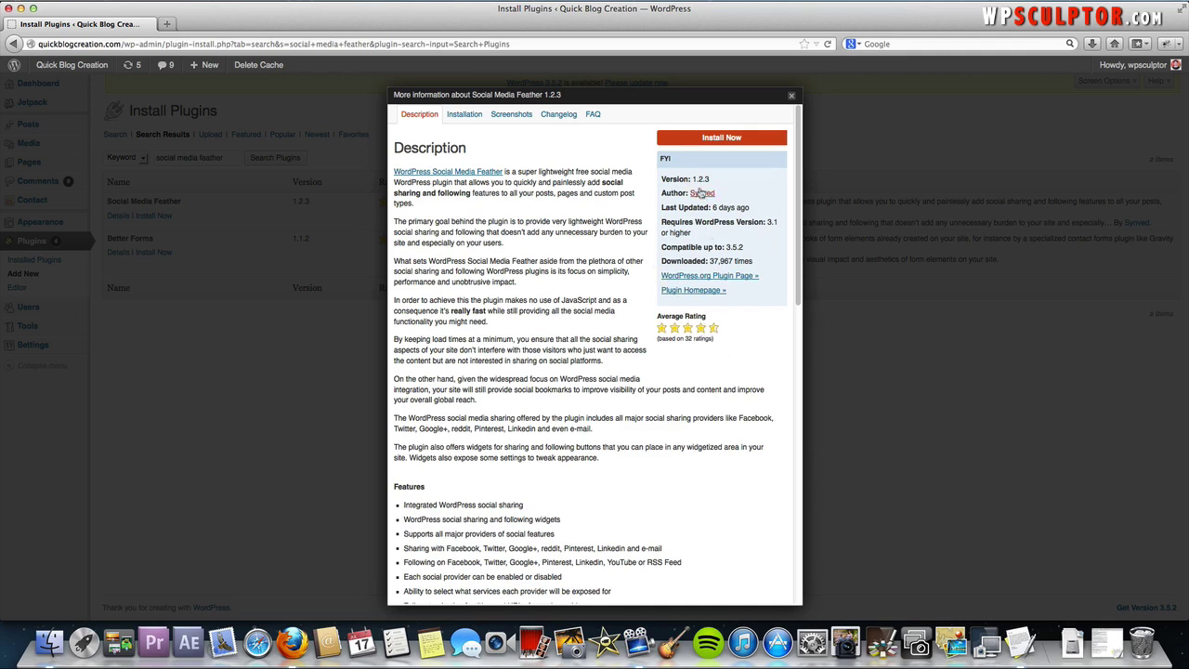
{"action": "left_click", "coordinate": [729, 139]}
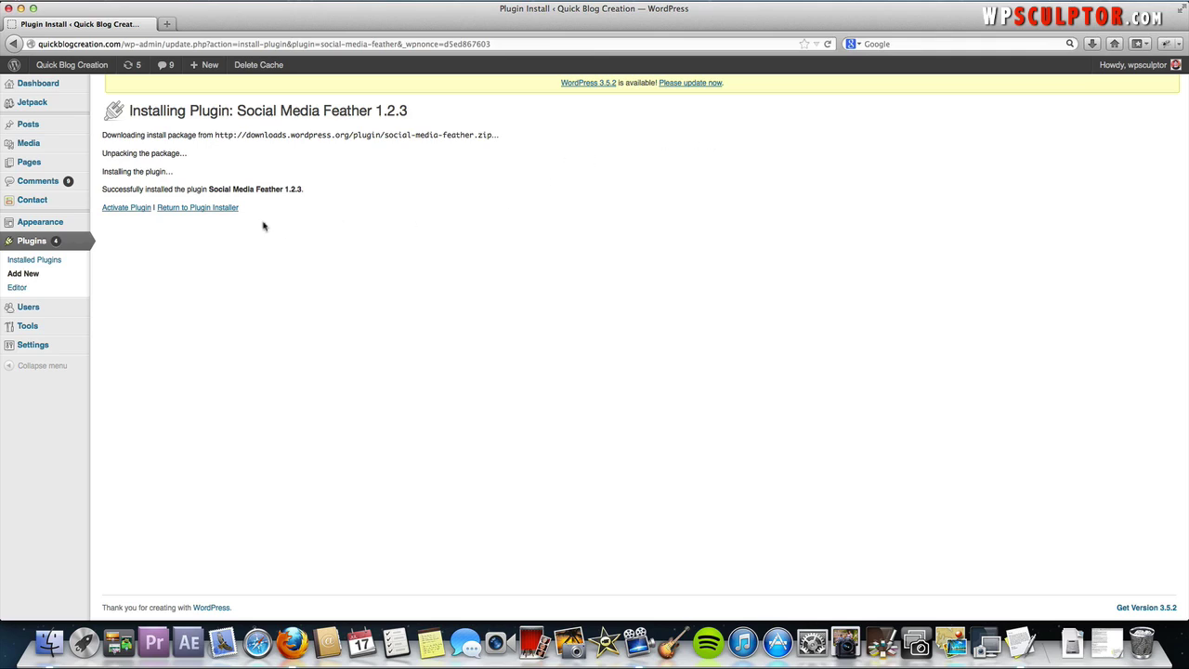
{"action": "left_click", "coordinate": [126, 210]}
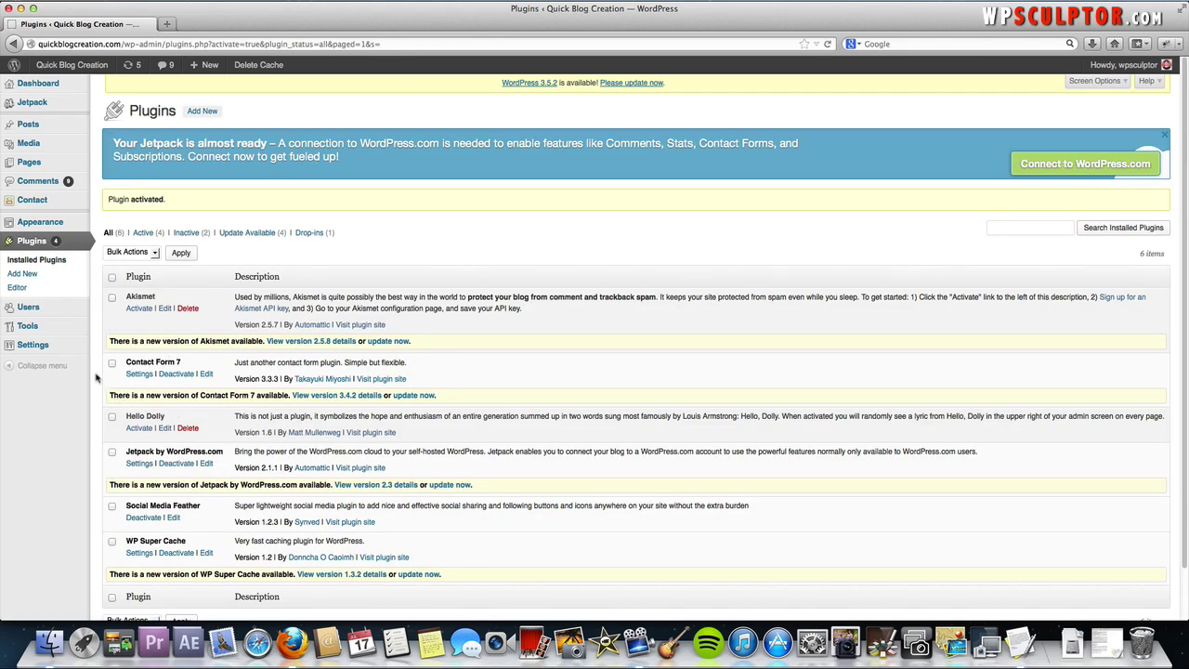
Add the "Social Media Feather: Follow Us" widget to Sidebar 1 below the Categories widget
{"action": "mouse_move", "coordinate": [49, 228]}
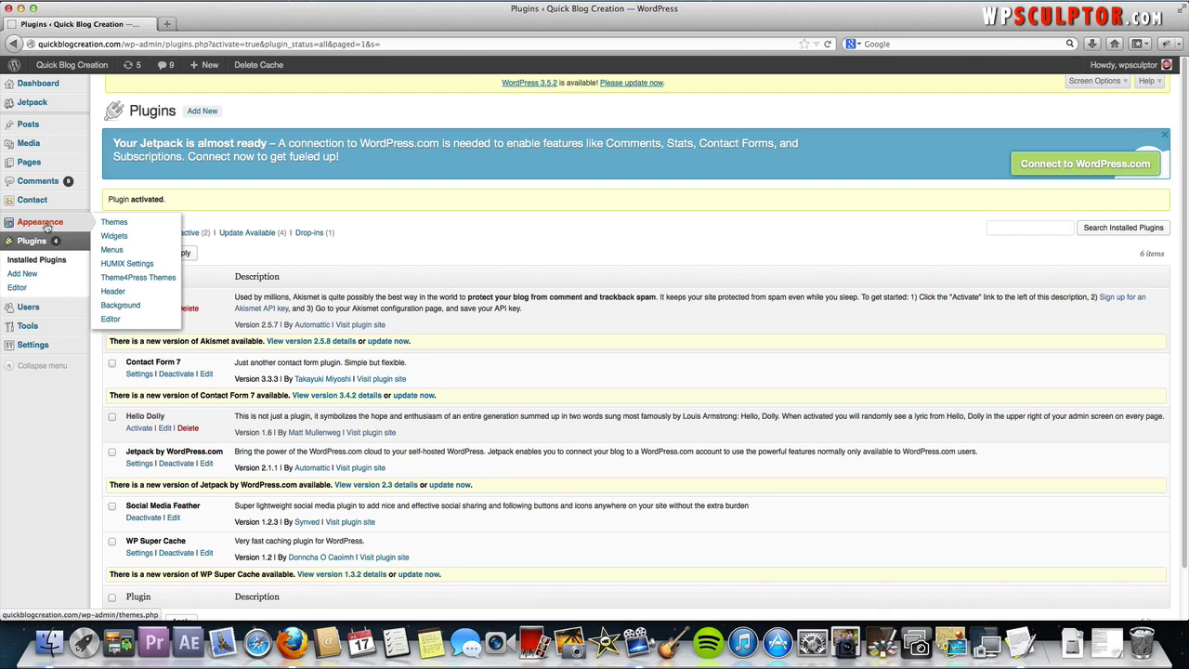
{"action": "left_click", "coordinate": [120, 236]}
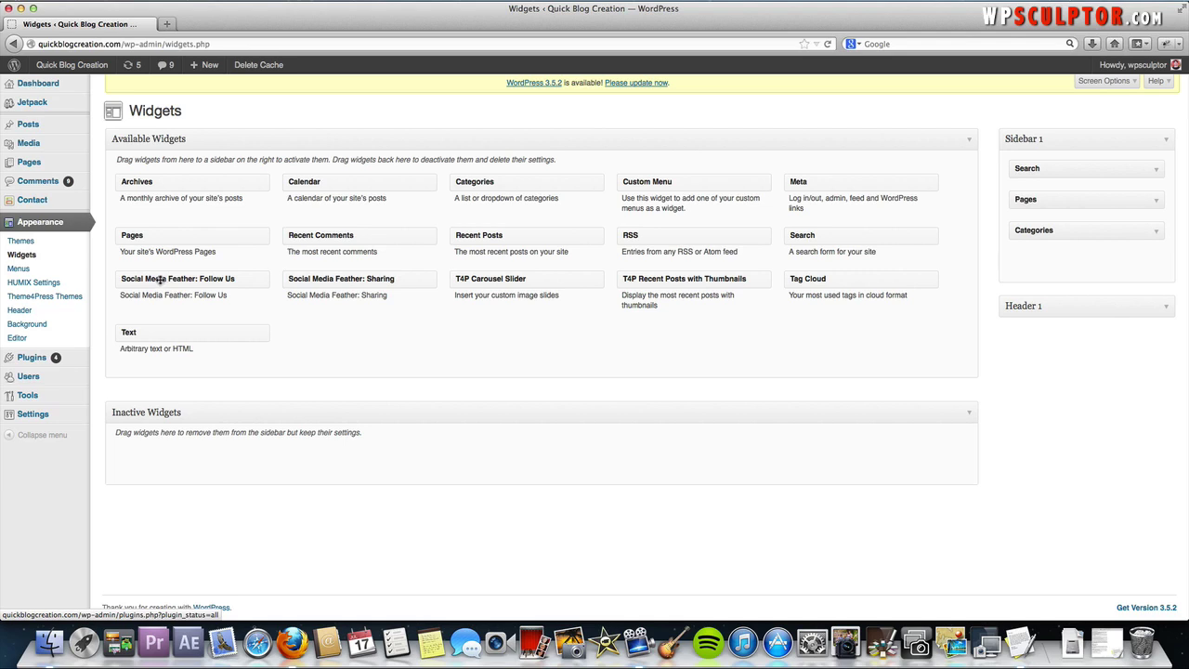
{"action": "left_click_drag", "start_coordinate": [160, 279], "coordinate": [1055, 264]}
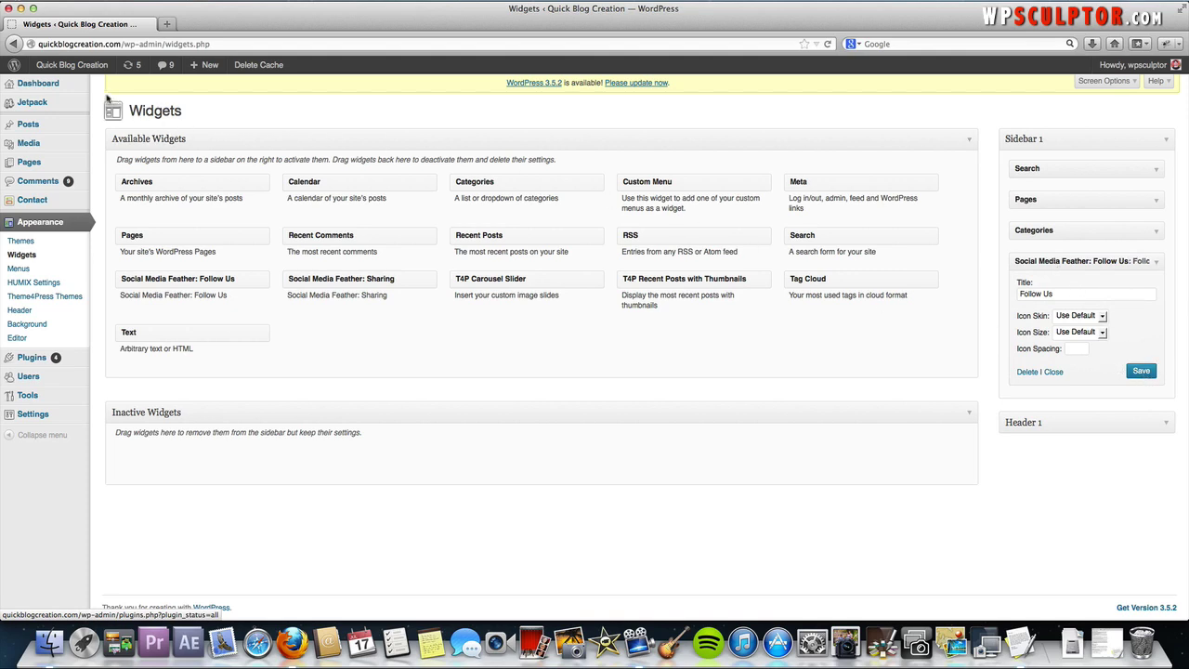
Open the blog in a new tab and check the sidebar's Follow Us icons and where the Facebook icon leads
{"action": "right_click", "coordinate": [57, 69]}
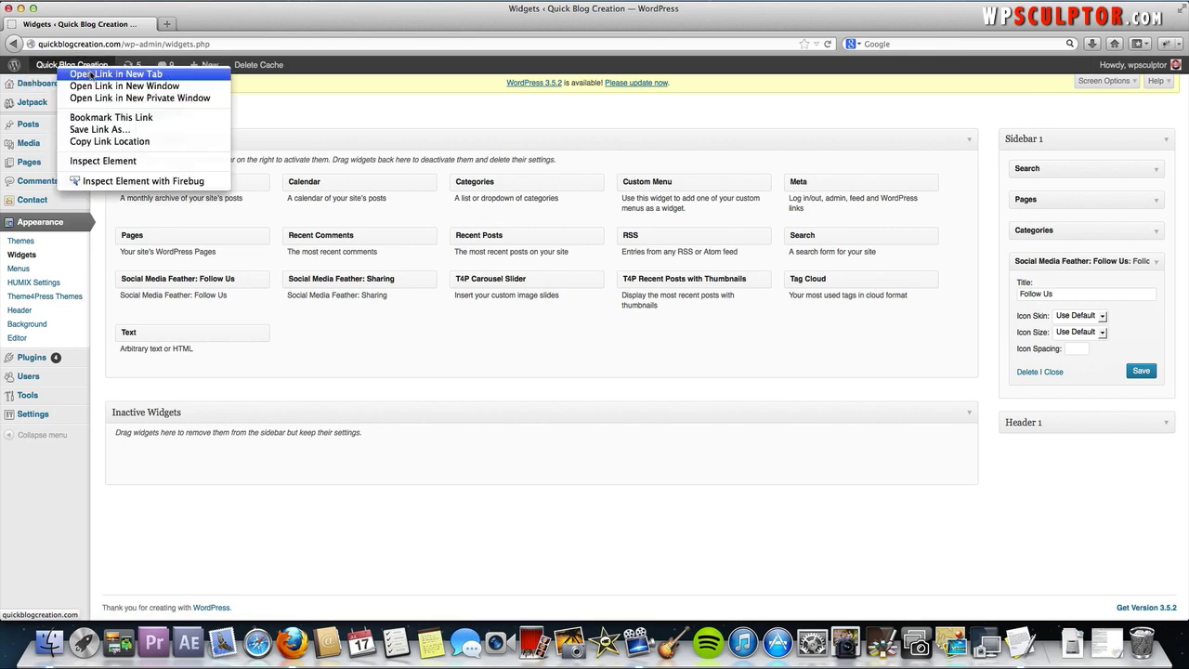
{"action": "left_click", "coordinate": [102, 73]}
{"action": "left_click", "coordinate": [185, 25]}
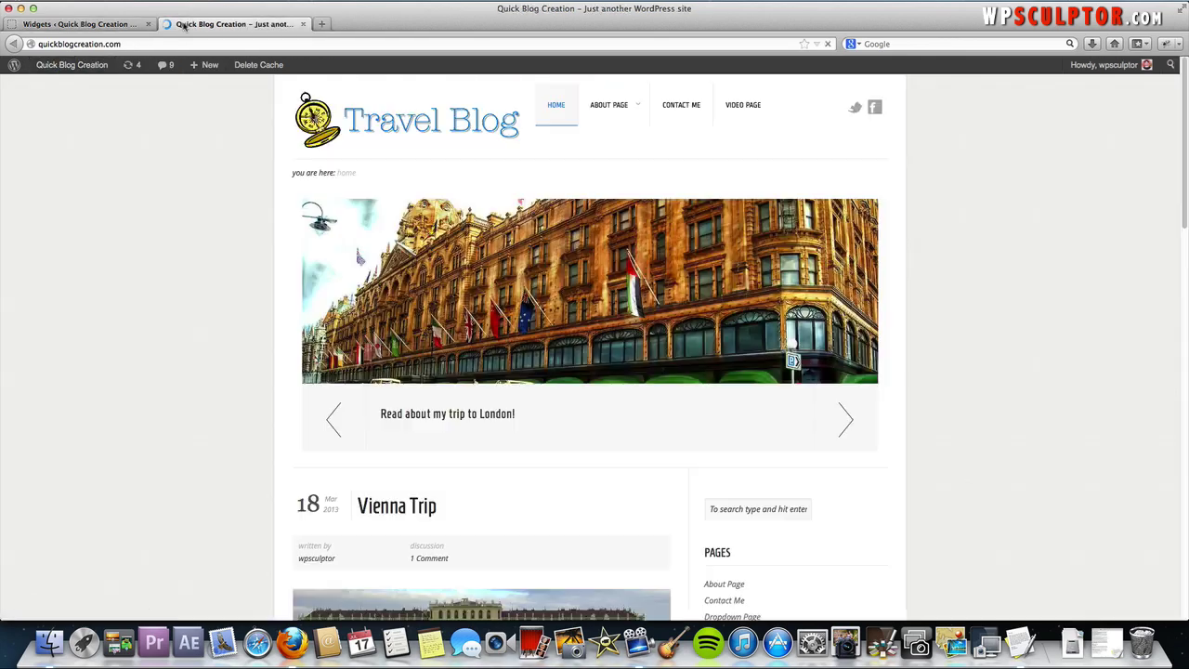
{"action": "scroll", "coordinate": [499, 324], "scroll_direction": "down", "scroll_amount": 5}
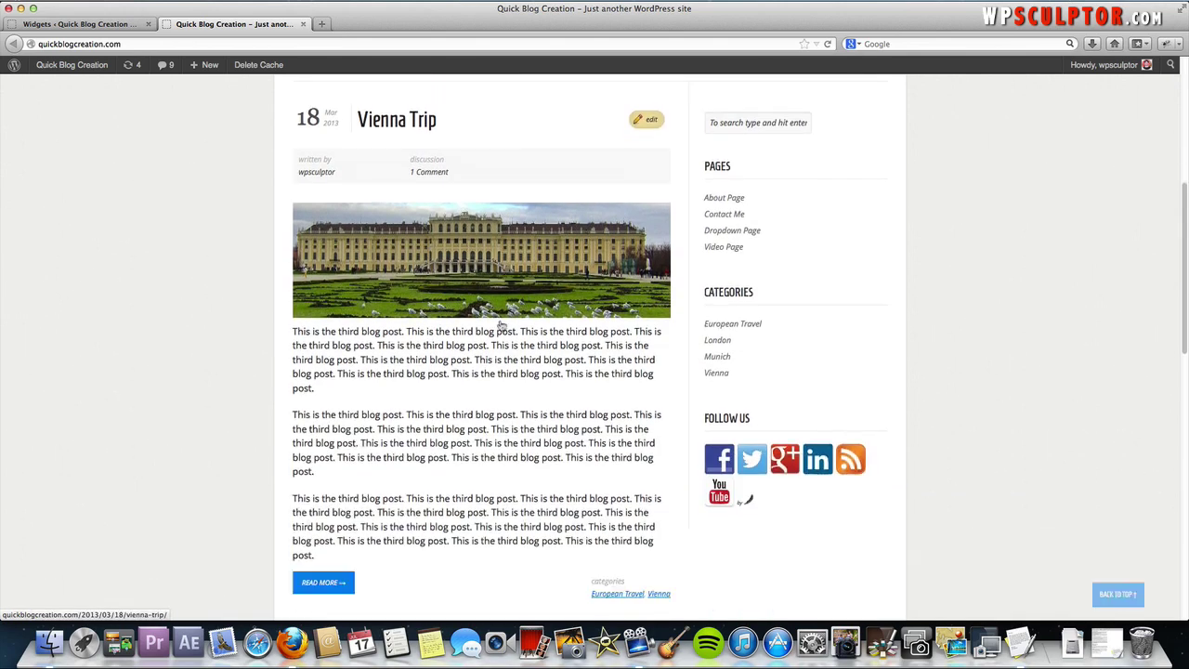
{"action": "scroll", "coordinate": [501, 326], "scroll_direction": "down", "scroll_amount": 1}
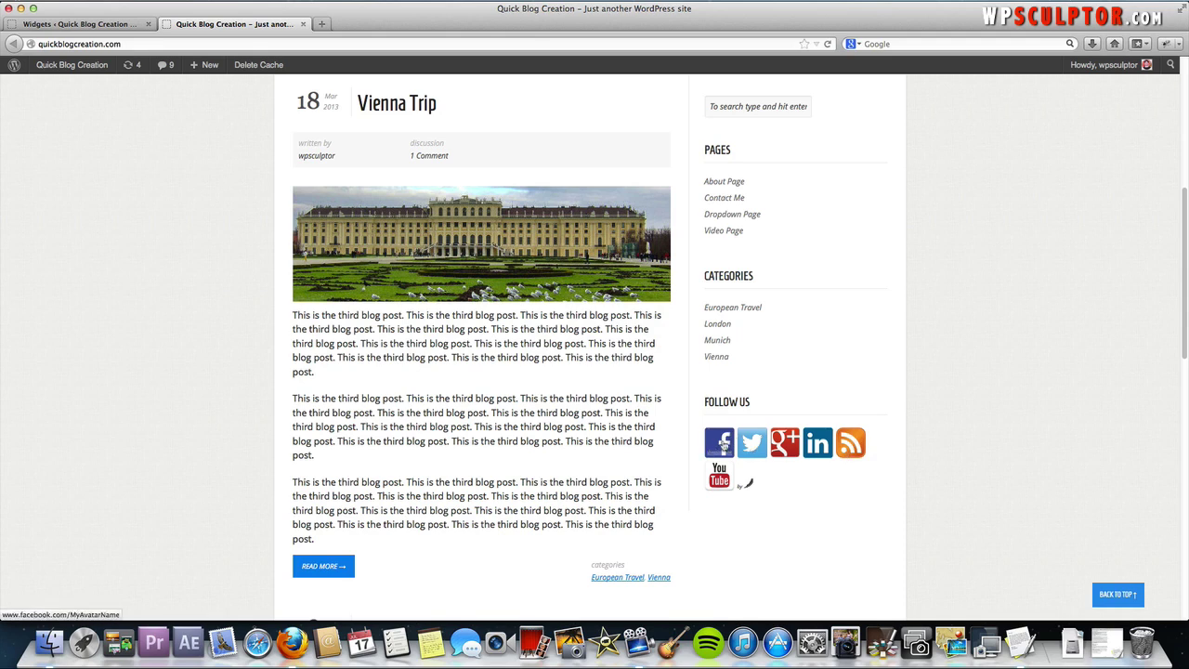
{"action": "left_click", "coordinate": [722, 446]}
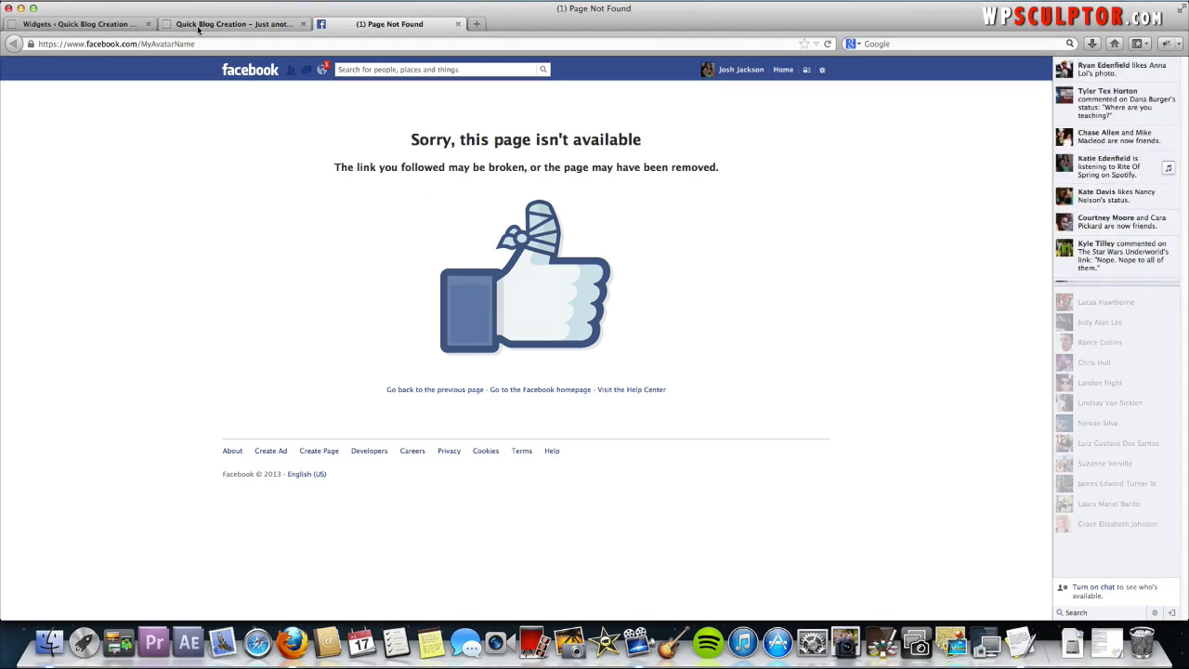
Return to the blog's admin area and open the Social Media settings page of the Social Media Feather plugin
{"action": "left_click", "coordinate": [63, 26]}
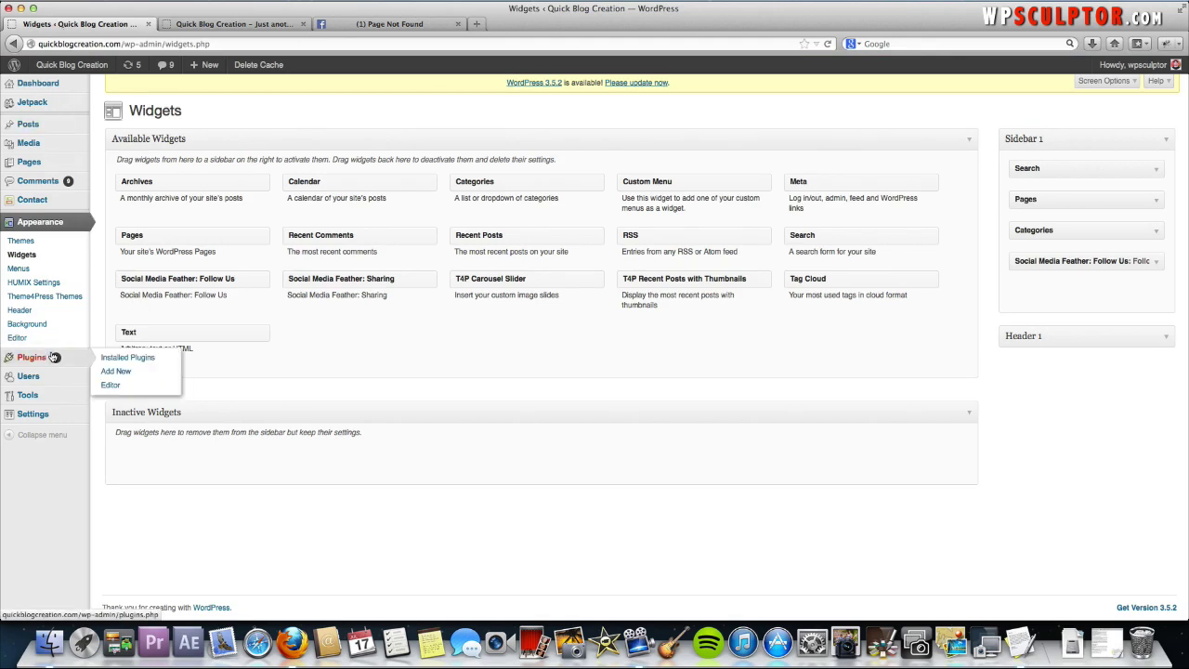
{"action": "mouse_move", "coordinate": [28, 416]}
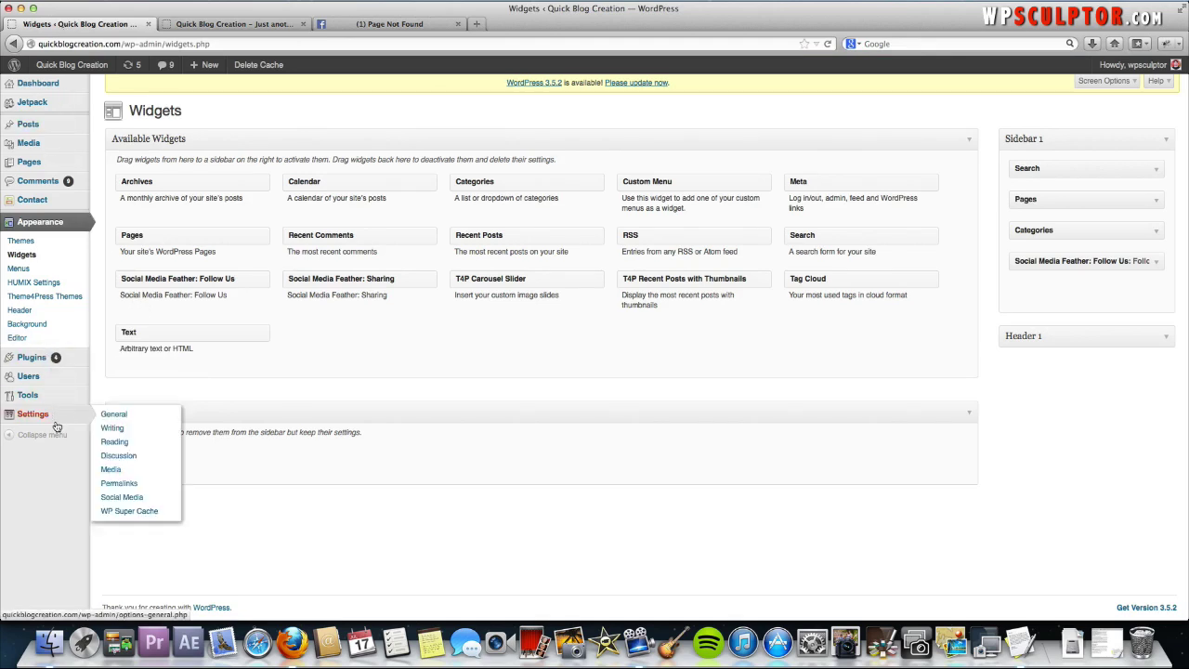
{"action": "left_click", "coordinate": [148, 500]}
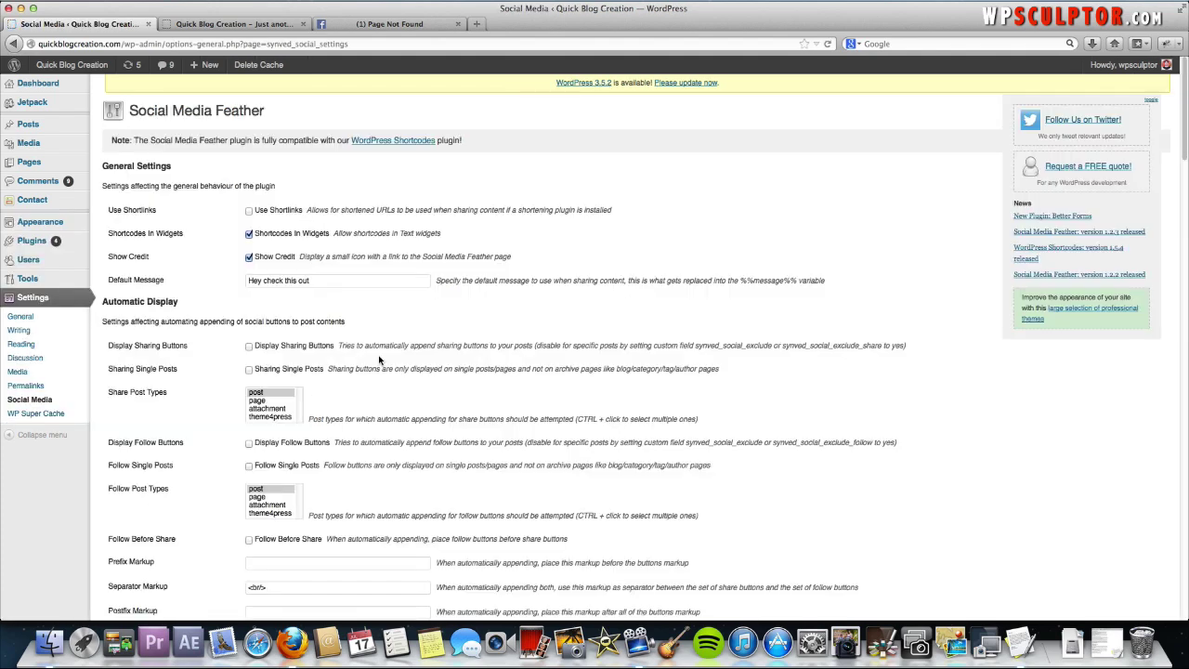
Look through the plugin's settings, examining which services and follow links can be customized under Service Providers
{"action": "scroll", "coordinate": [379, 359], "scroll_direction": "down", "scroll_amount": 10}
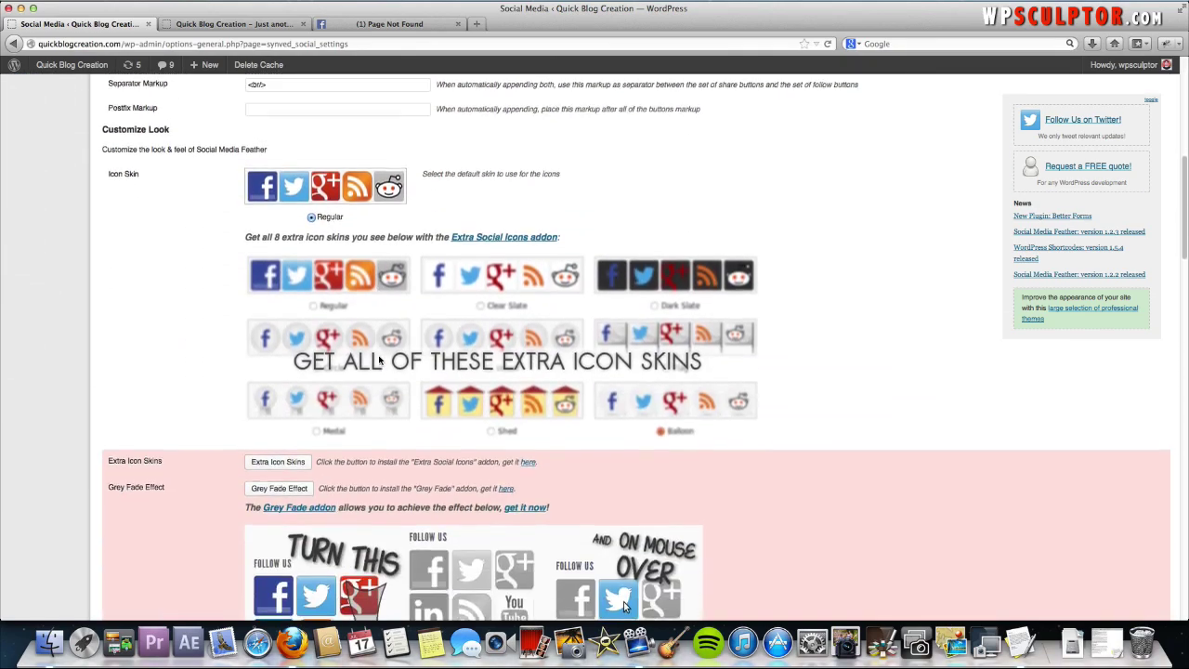
{"action": "scroll", "coordinate": [379, 360], "scroll_direction": "down", "scroll_amount": 15}
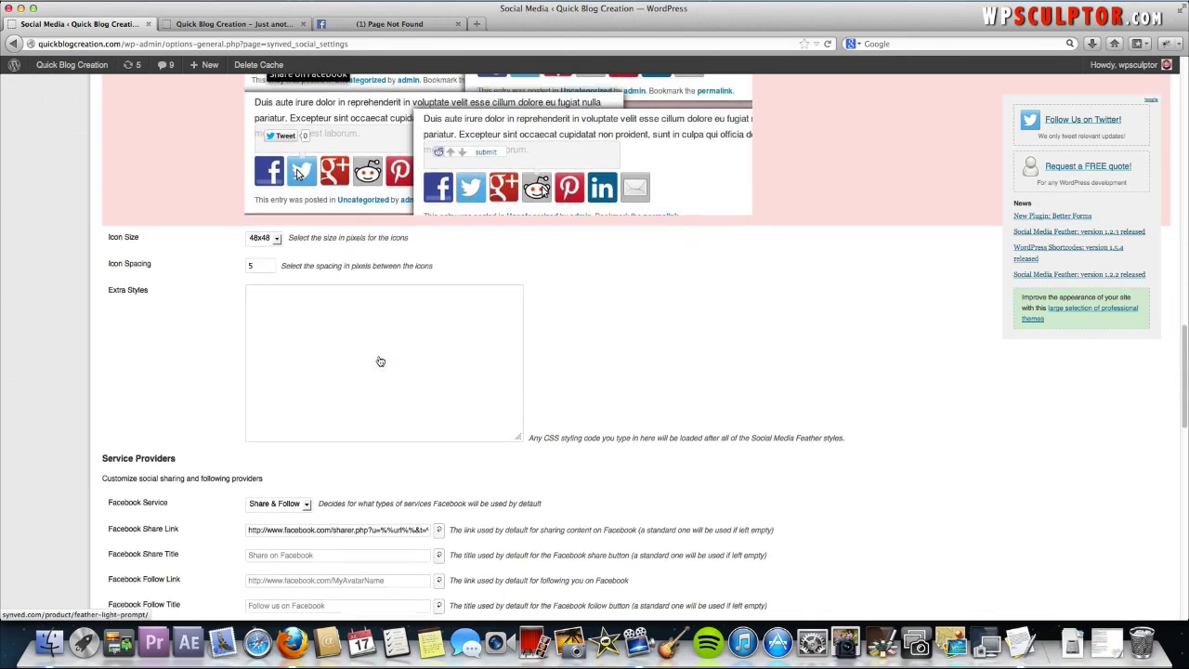
{"action": "scroll", "coordinate": [380, 361], "scroll_direction": "down", "scroll_amount": 3}
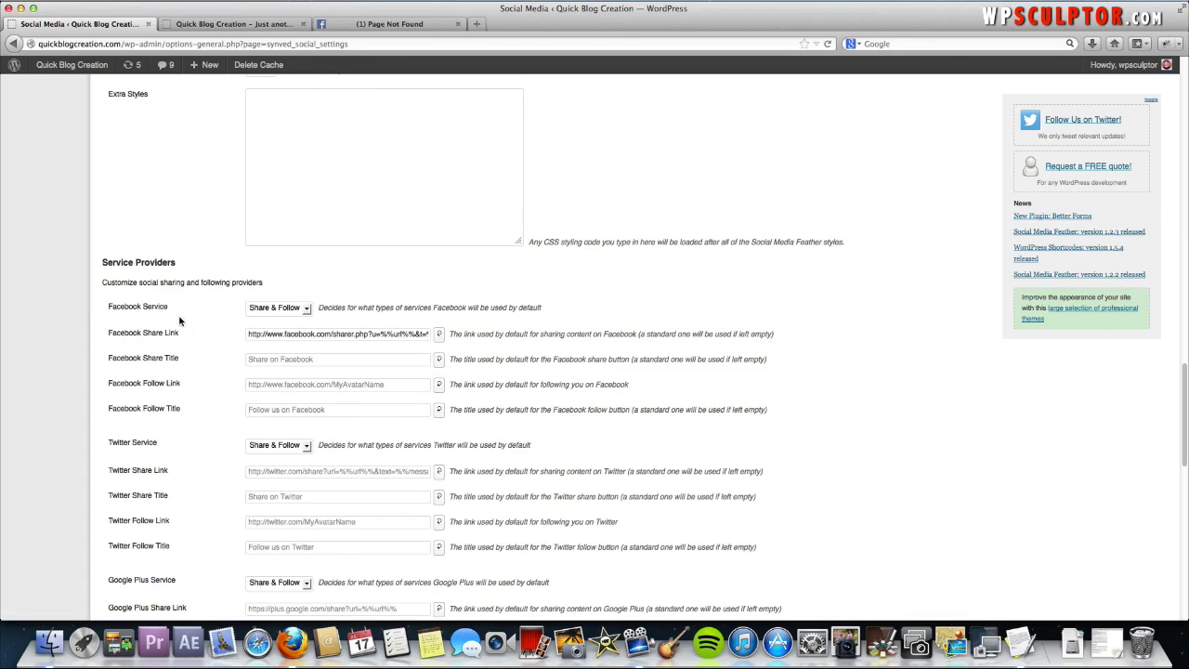
{"action": "scroll", "coordinate": [144, 400], "scroll_direction": "down", "scroll_amount": 3}
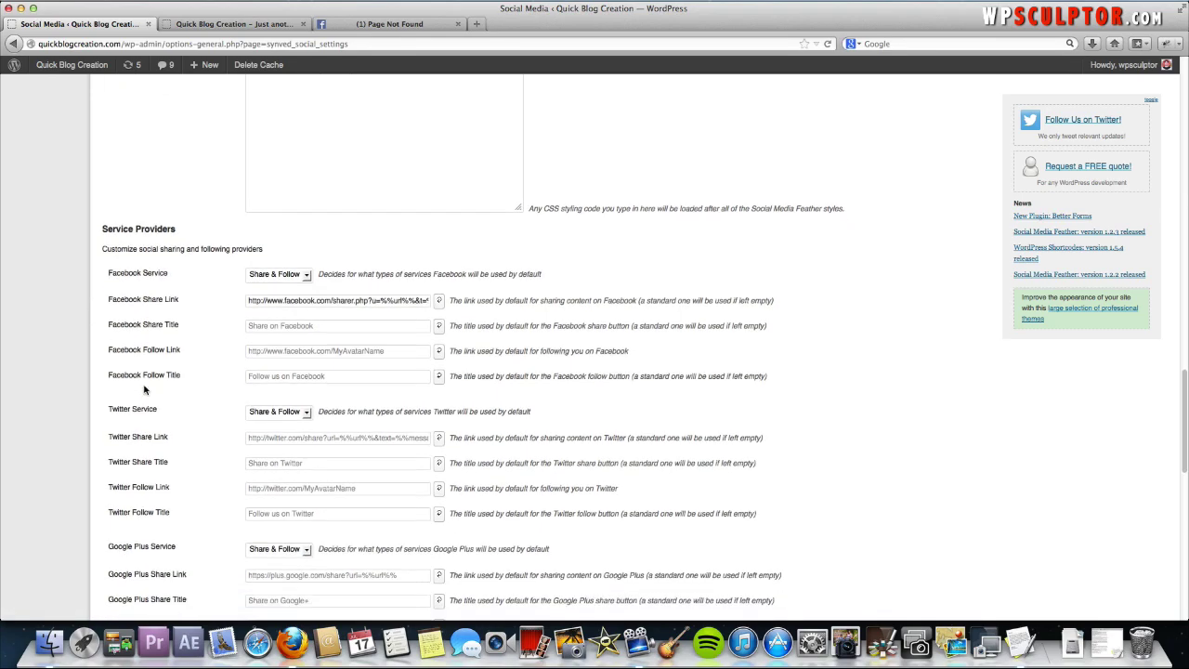
{"action": "scroll", "coordinate": [154, 418], "scroll_direction": "down", "scroll_amount": 7}
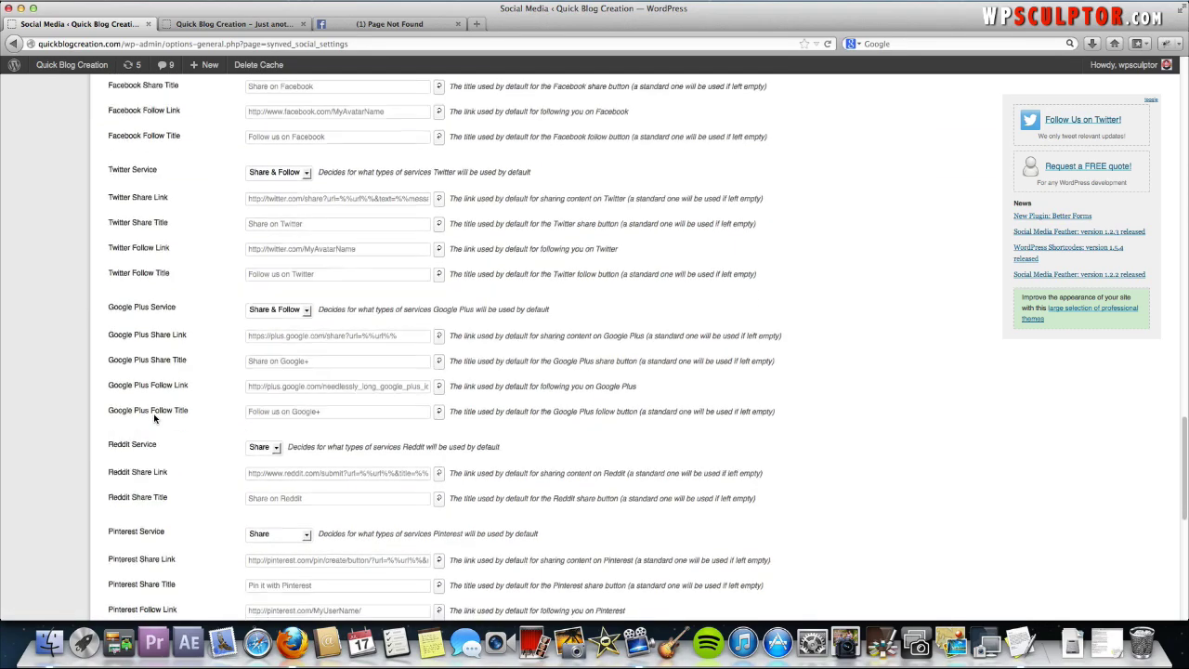
{"action": "scroll", "coordinate": [155, 418], "scroll_direction": "down", "scroll_amount": 5}
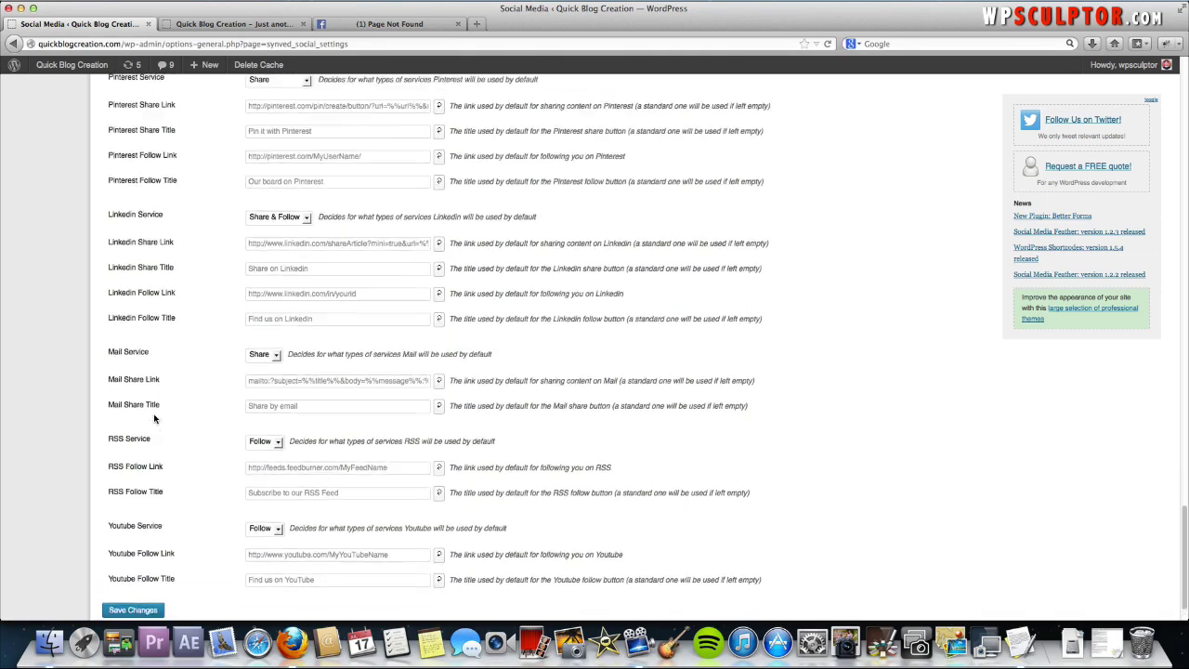
{"action": "scroll", "coordinate": [155, 418], "scroll_direction": "up", "scroll_amount": 10}
{"action": "scroll", "coordinate": [154, 418], "scroll_direction": "up", "scroll_amount": 4}
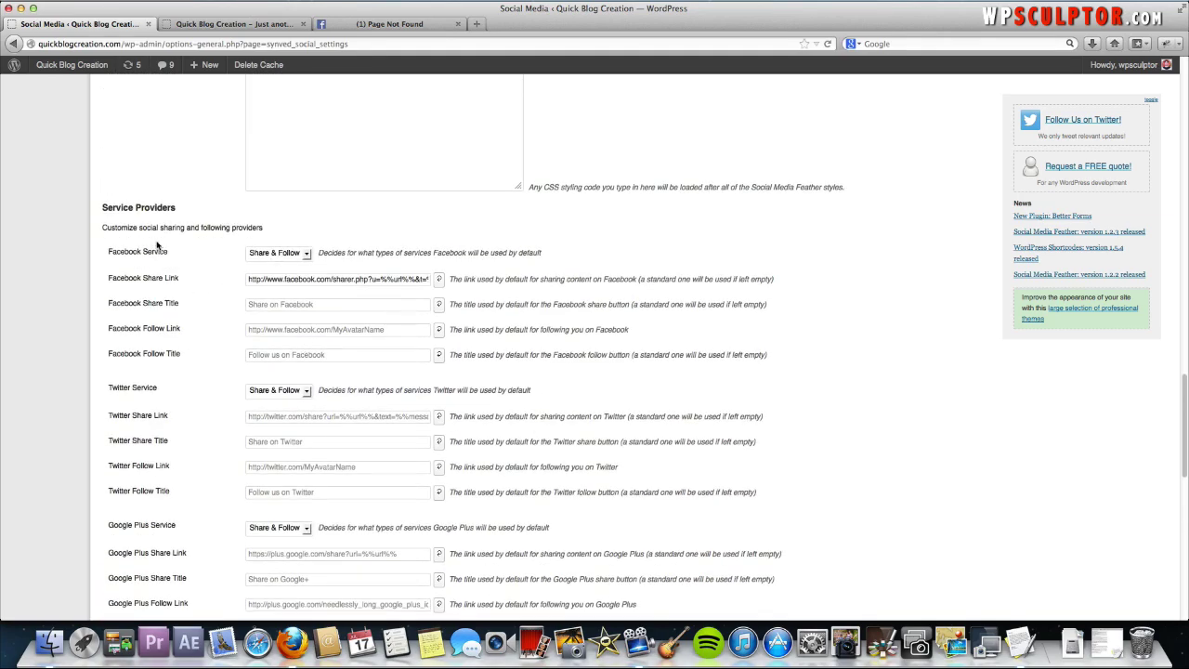
Check the available options for the Facebook Service and select Share & Follow
{"action": "left_click", "coordinate": [295, 257]}
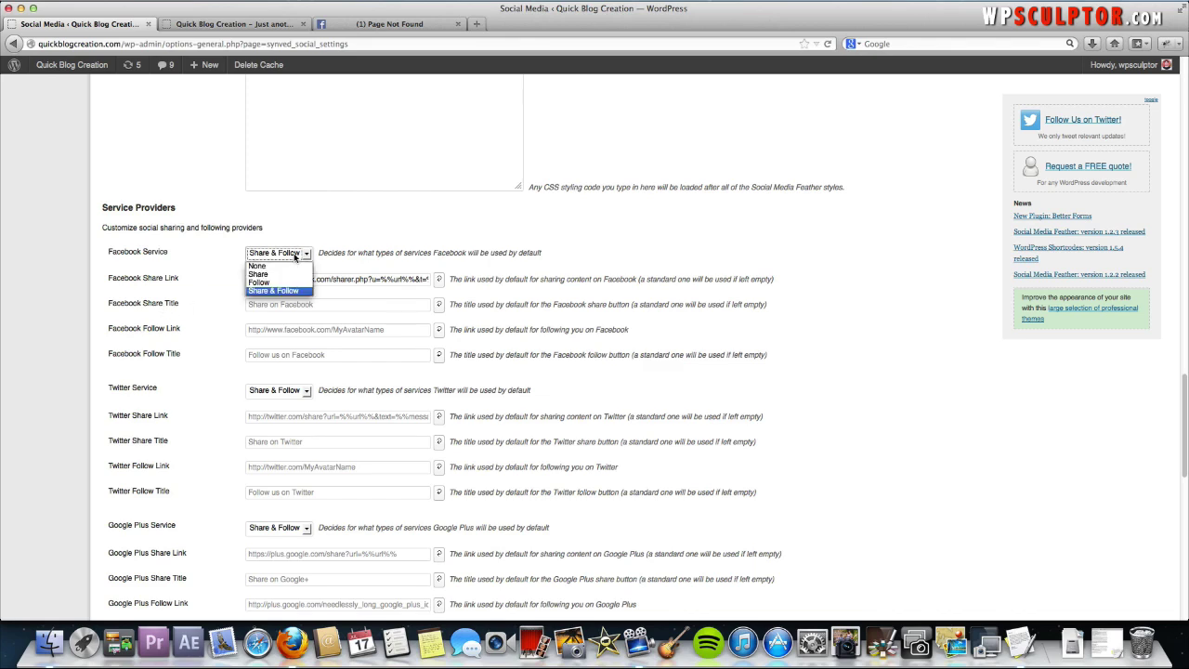
{"action": "left_click", "coordinate": [285, 291]}
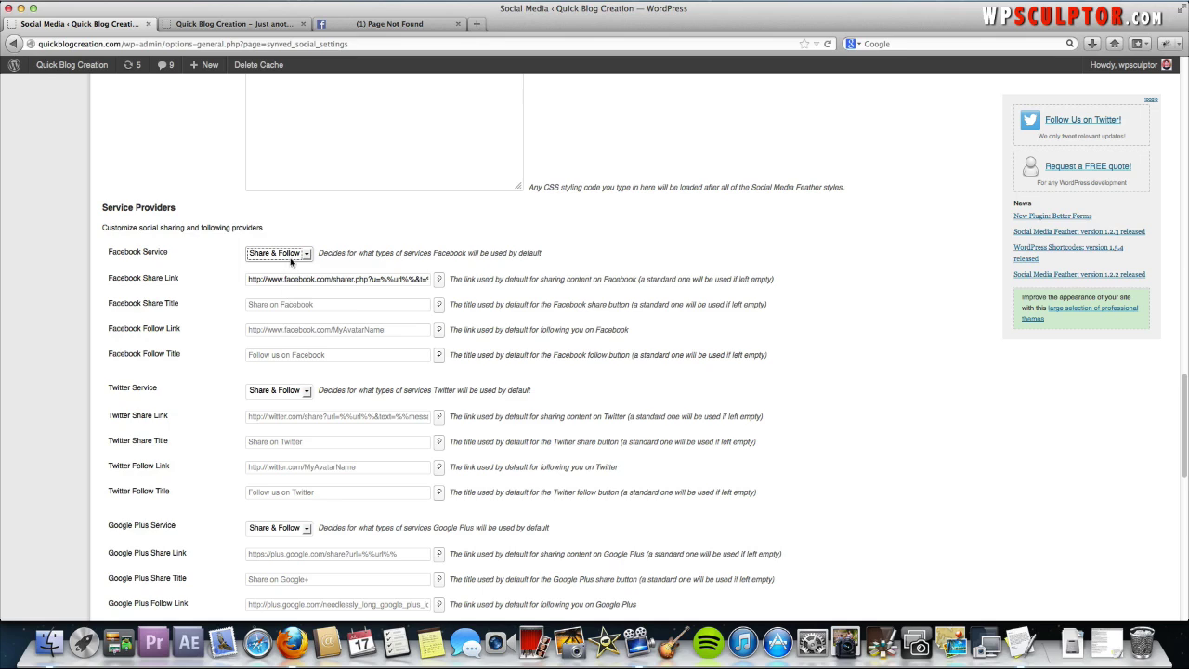
{"action": "left_click", "coordinate": [278, 242]}
Set the Reddit Service to None in the Service Providers settings
{"action": "scroll", "coordinate": [233, 273], "scroll_direction": "down", "scroll_amount": 3}
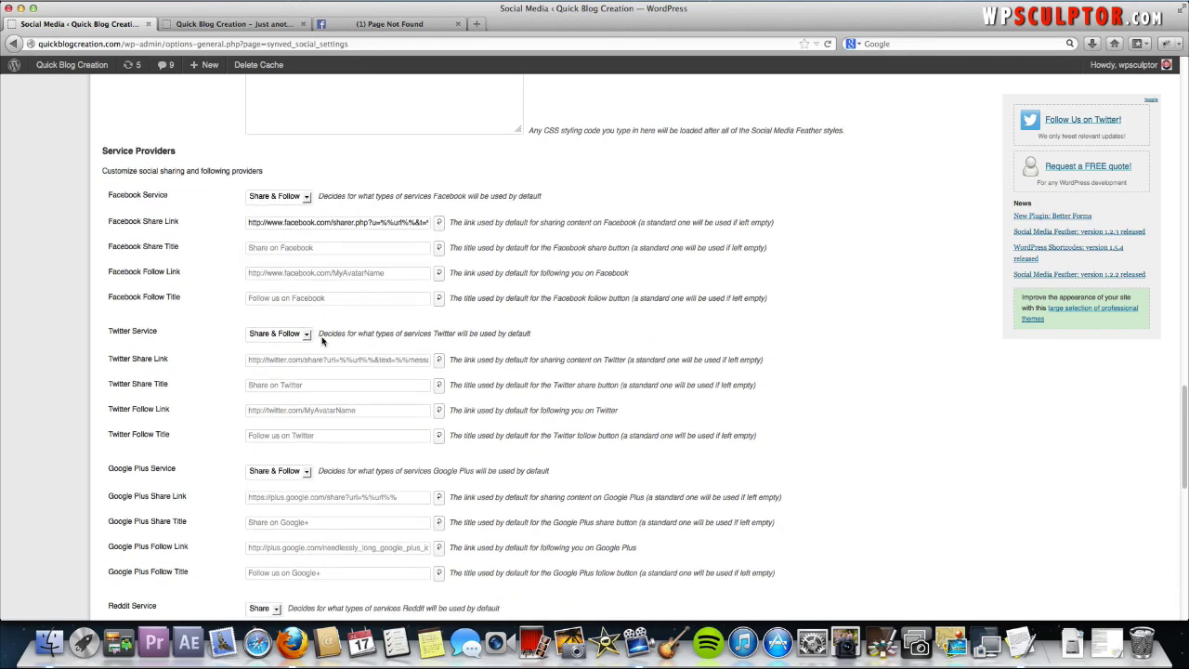
{"action": "scroll", "coordinate": [301, 348], "scroll_direction": "down", "scroll_amount": 5}
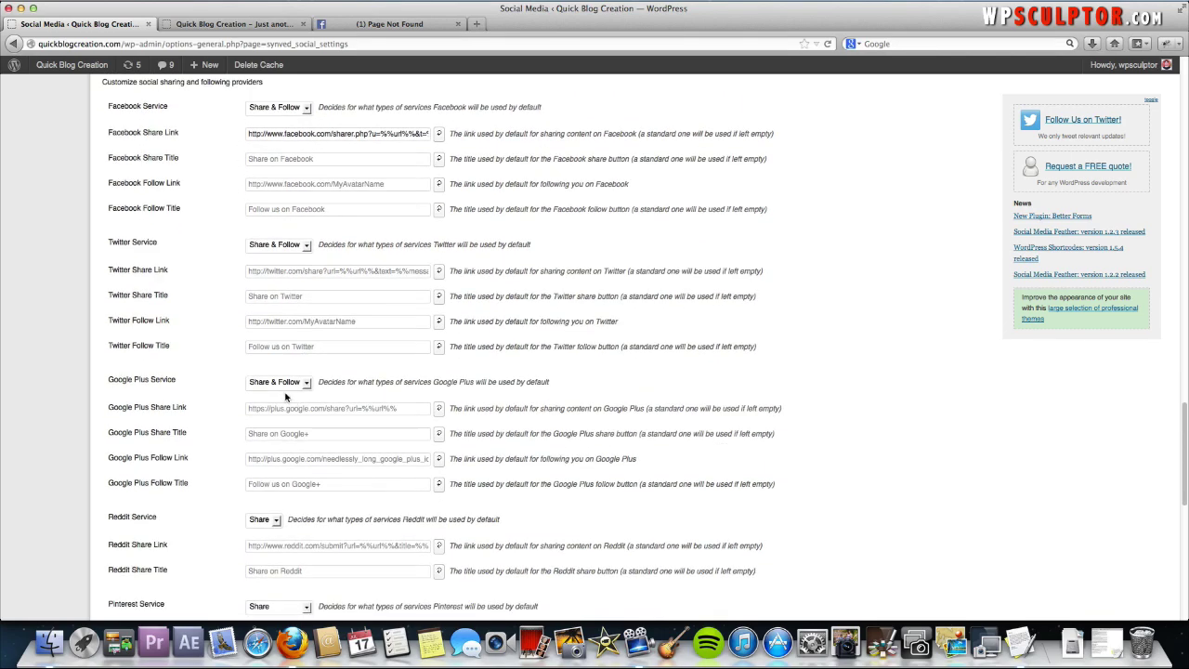
{"action": "scroll", "coordinate": [284, 391], "scroll_direction": "down", "scroll_amount": 5}
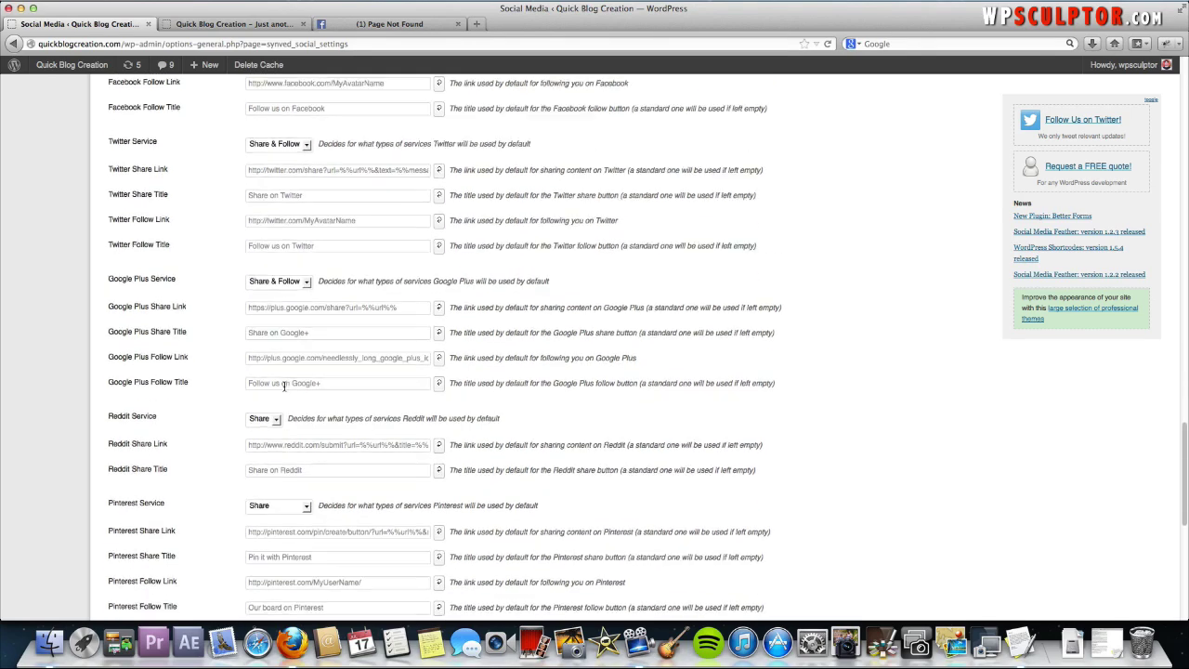
{"action": "left_click", "coordinate": [269, 421]}
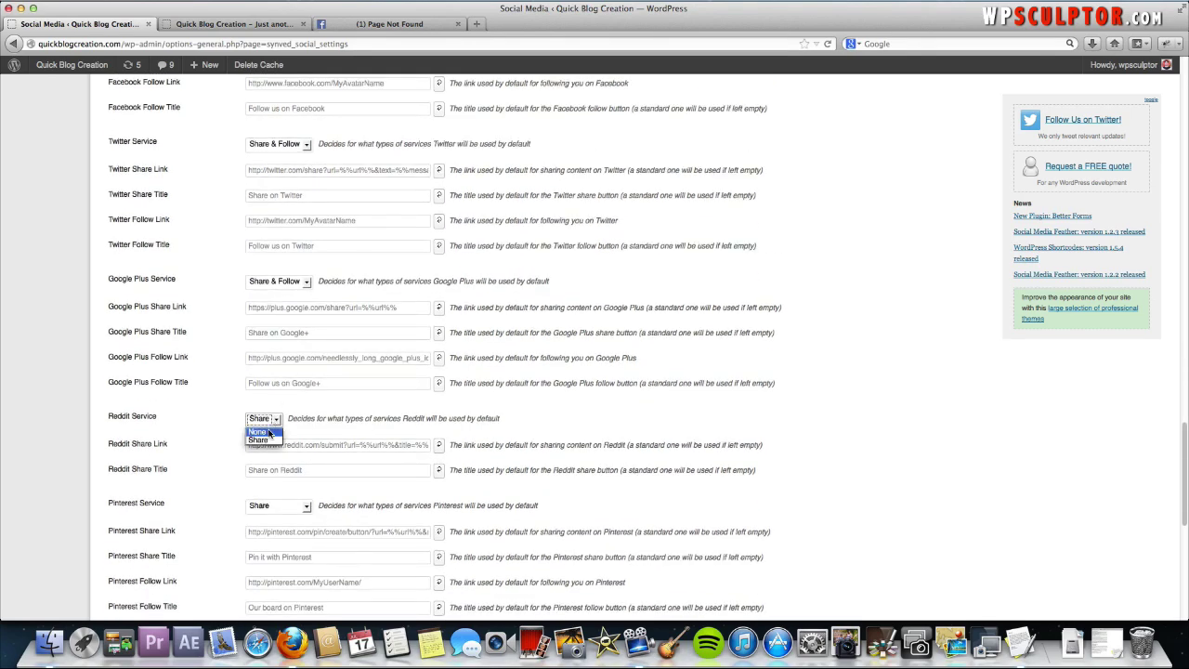
{"action": "left_click", "coordinate": [259, 432]}
Check the available options for the Pinterest Service and select Share
{"action": "left_click", "coordinate": [280, 509]}
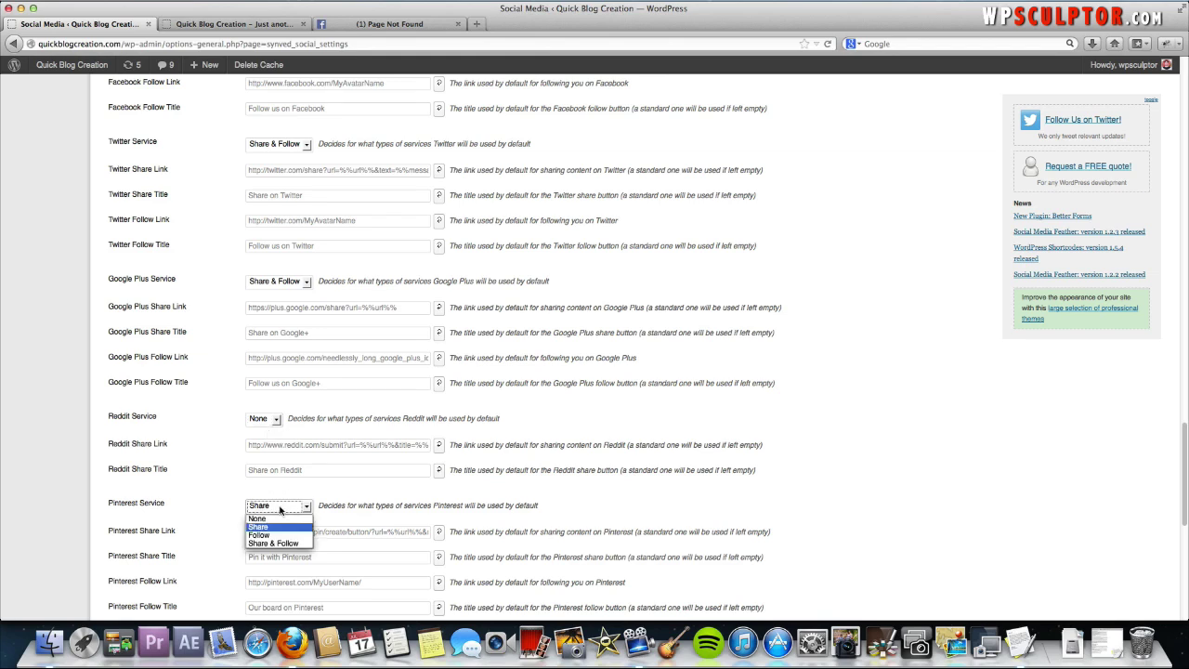
{"action": "left_click", "coordinate": [280, 526]}
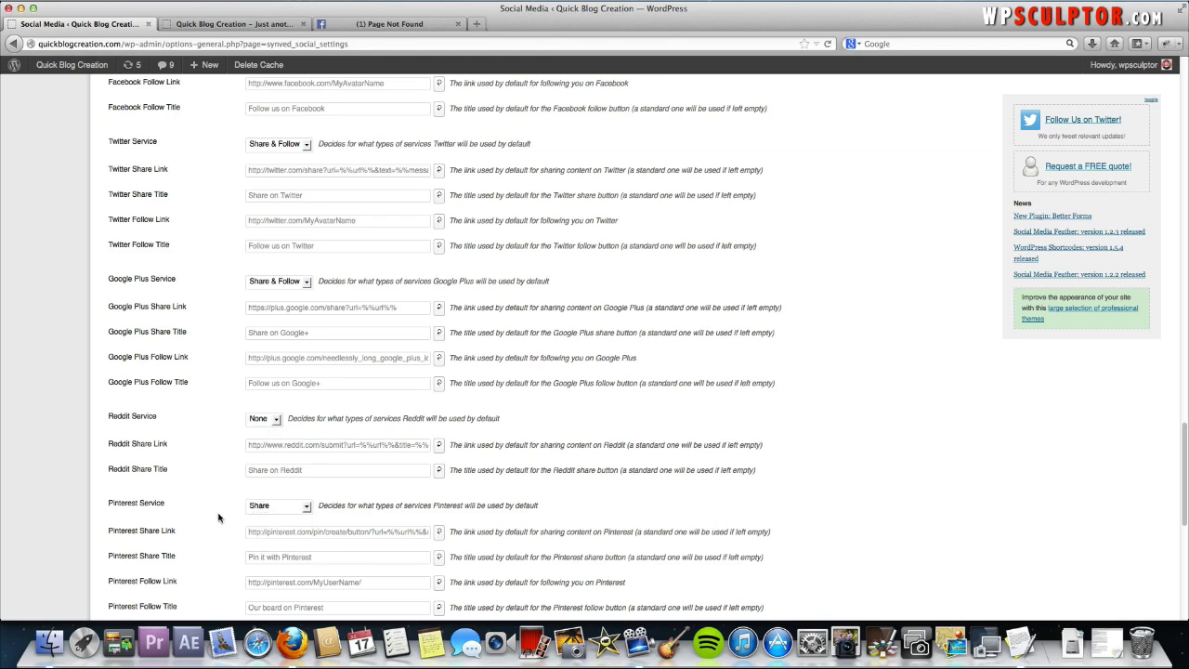
{"action": "left_click", "coordinate": [253, 510]}
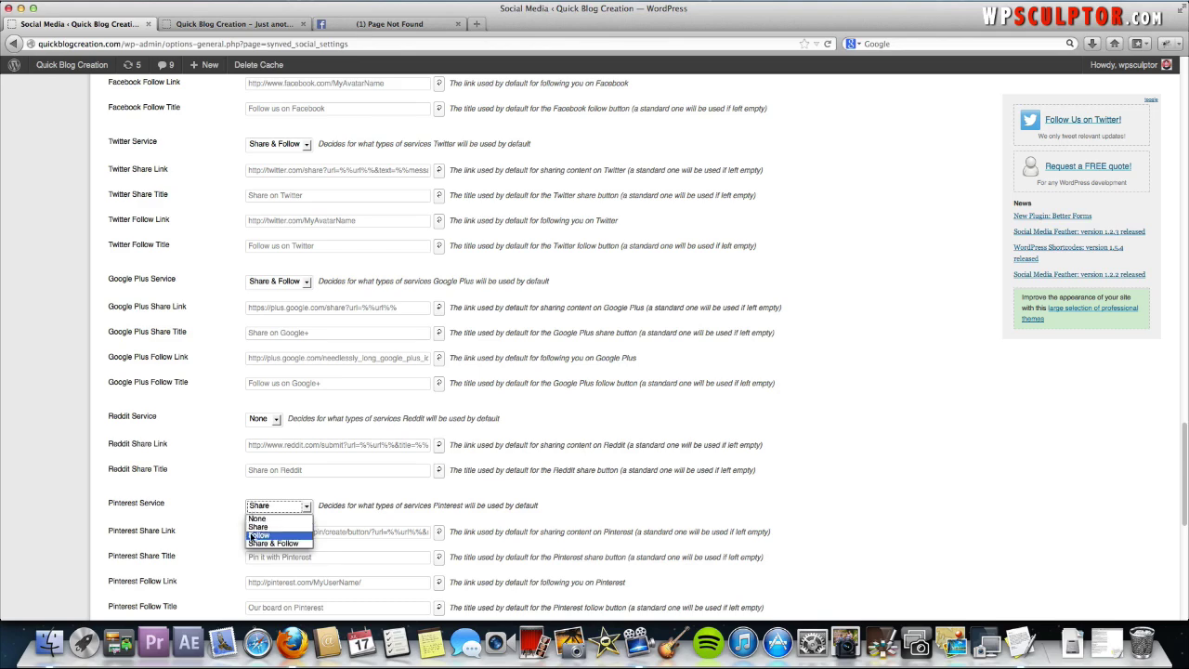
{"action": "left_click", "coordinate": [253, 527]}
Set both the Mail Service and the RSS Service to None
{"action": "scroll", "coordinate": [222, 510], "scroll_direction": "down", "scroll_amount": 5}
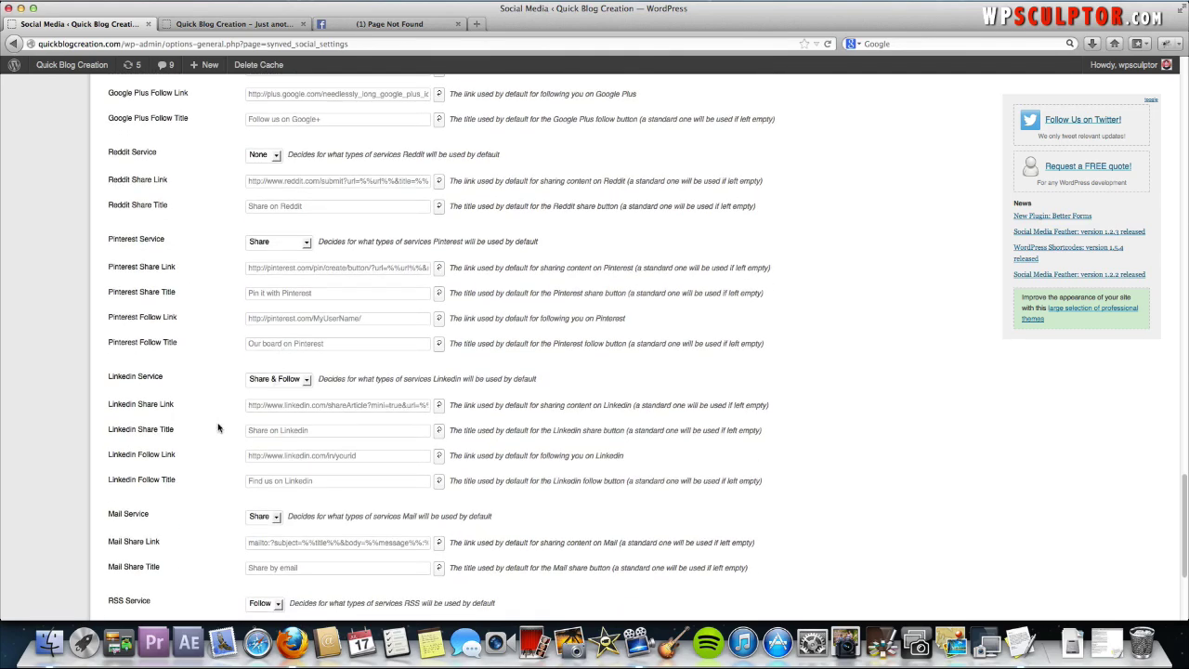
{"action": "scroll", "coordinate": [218, 427], "scroll_direction": "down", "scroll_amount": 2}
{"action": "left_click", "coordinate": [266, 420]}
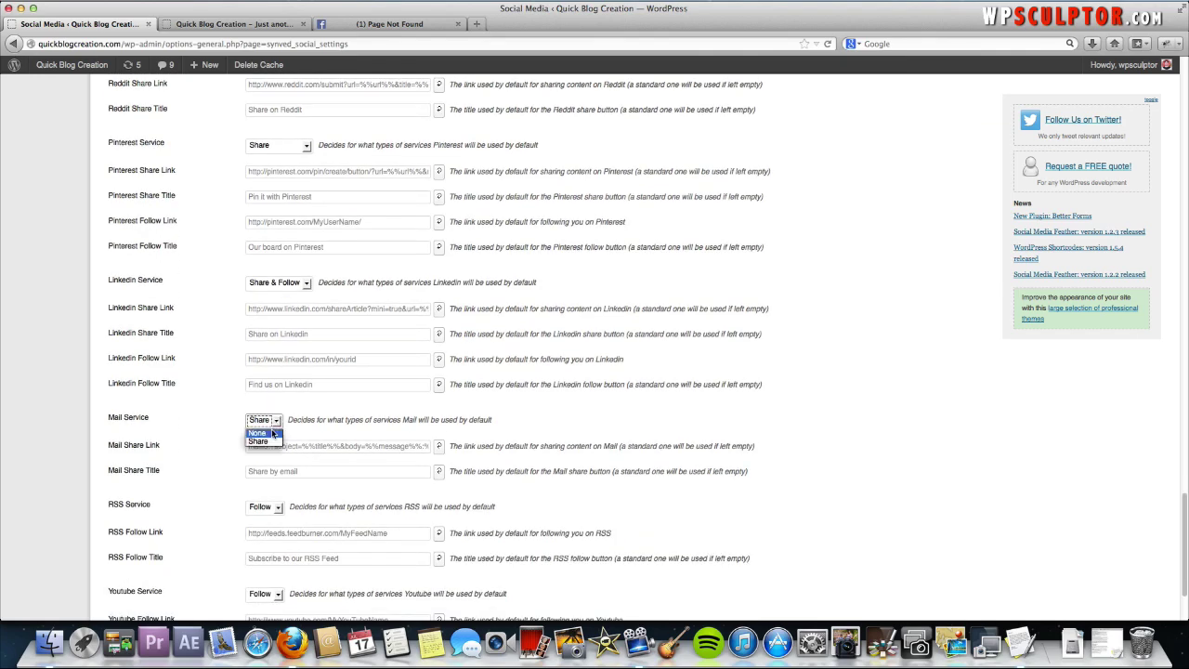
{"action": "left_click", "coordinate": [256, 433]}
{"action": "scroll", "coordinate": [258, 437], "scroll_direction": "down", "scroll_amount": 2}
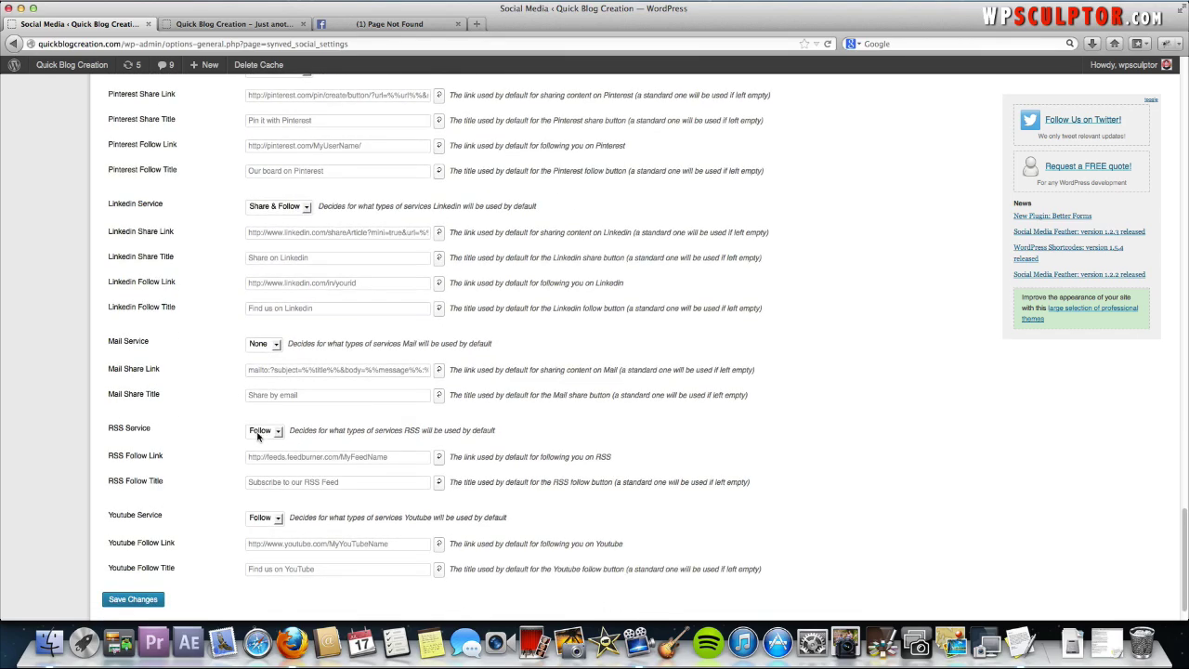
{"action": "left_click", "coordinate": [259, 433]}
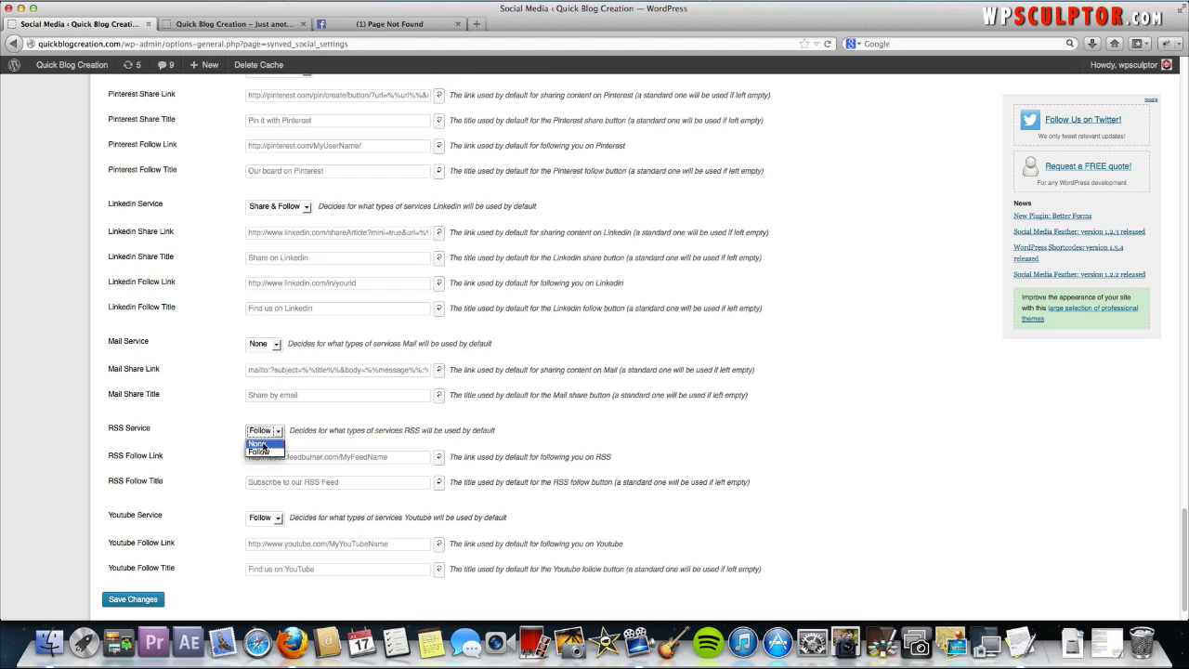
{"action": "left_click", "coordinate": [262, 444]}
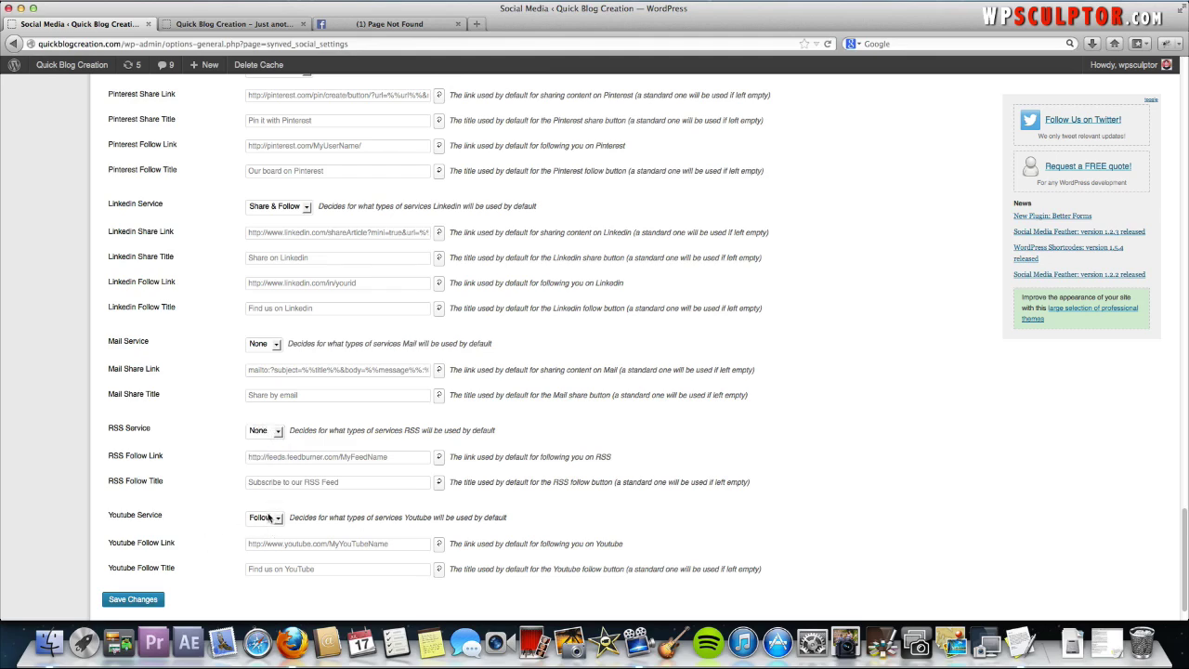
Open facebook.com in a new tab, go to the account's own profile page and copy its web address
{"action": "scroll", "coordinate": [209, 550], "scroll_direction": "down", "scroll_amount": 1}
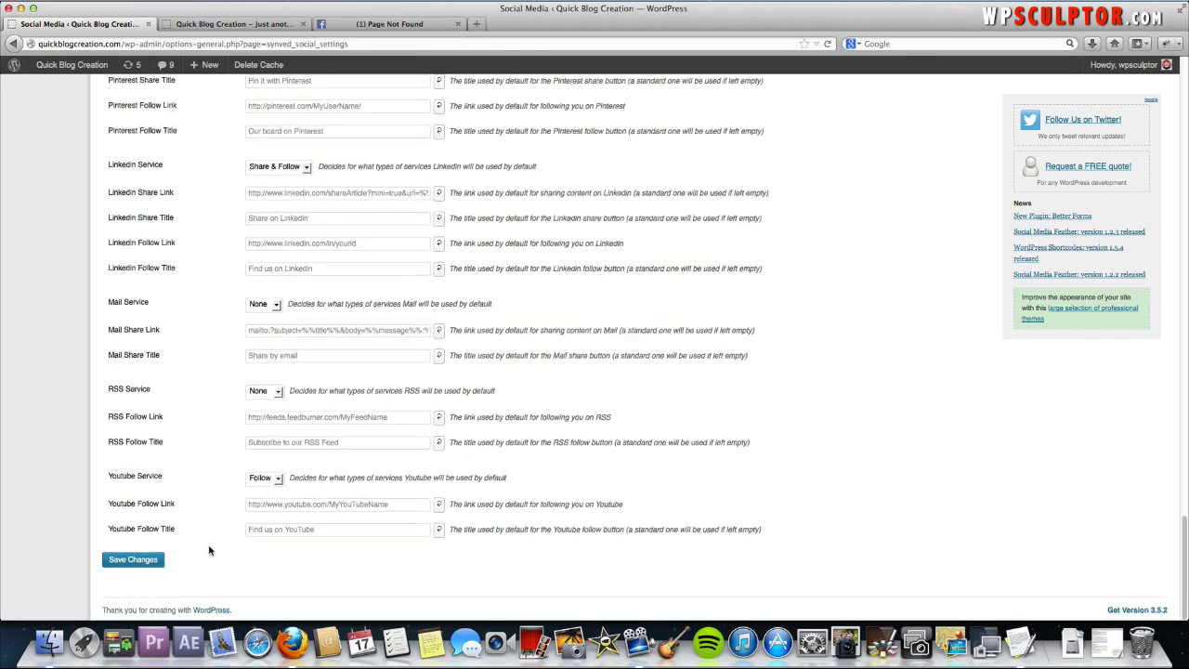
{"action": "scroll", "coordinate": [209, 550], "scroll_direction": "up", "scroll_amount": 3}
{"action": "scroll", "coordinate": [212, 549], "scroll_direction": "up", "scroll_amount": 10}
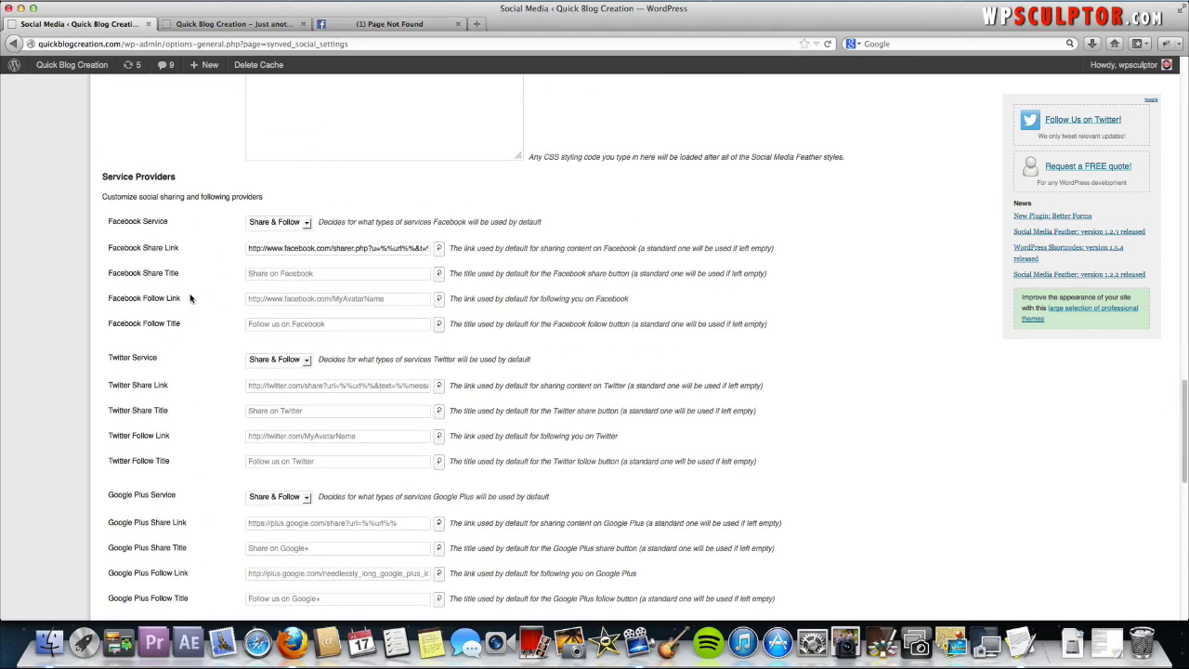
{"action": "left_click", "coordinate": [478, 24]}
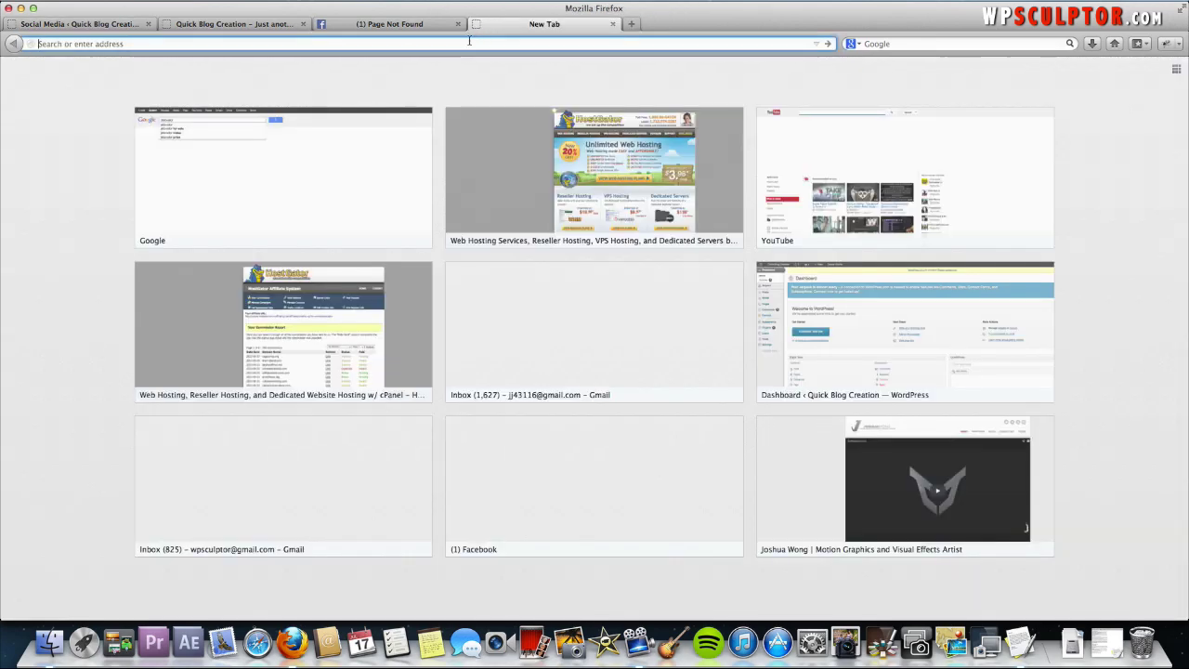
{"action": "type", "text": "facebook.com/"}
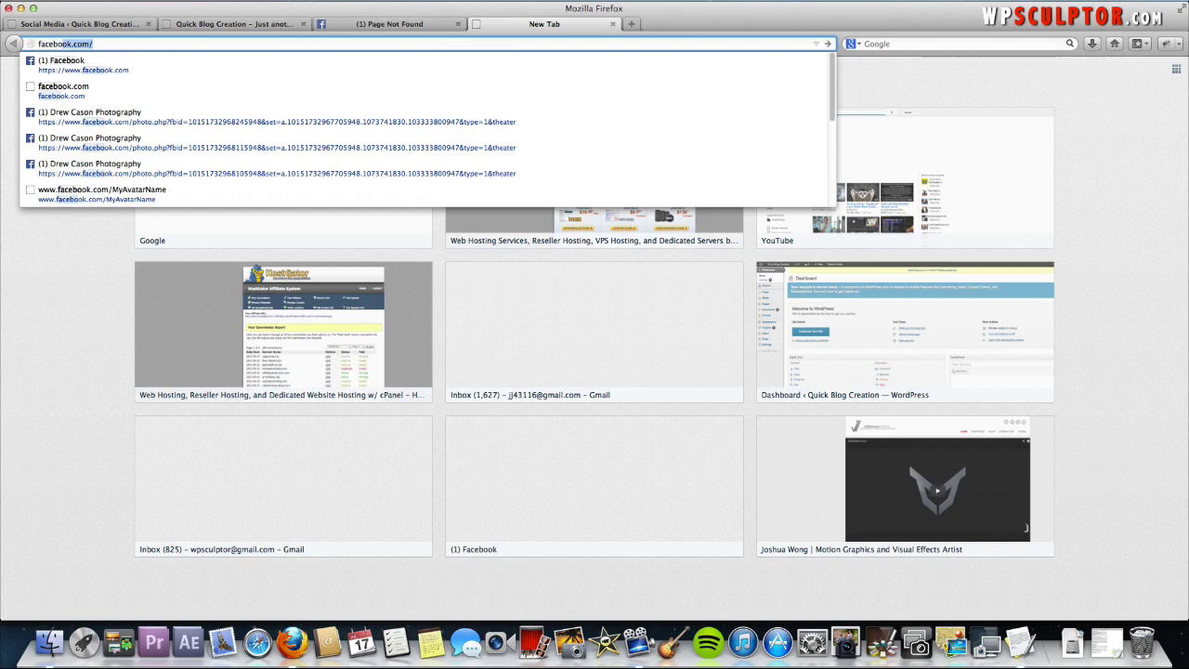
{"action": "key", "text": "Return"}
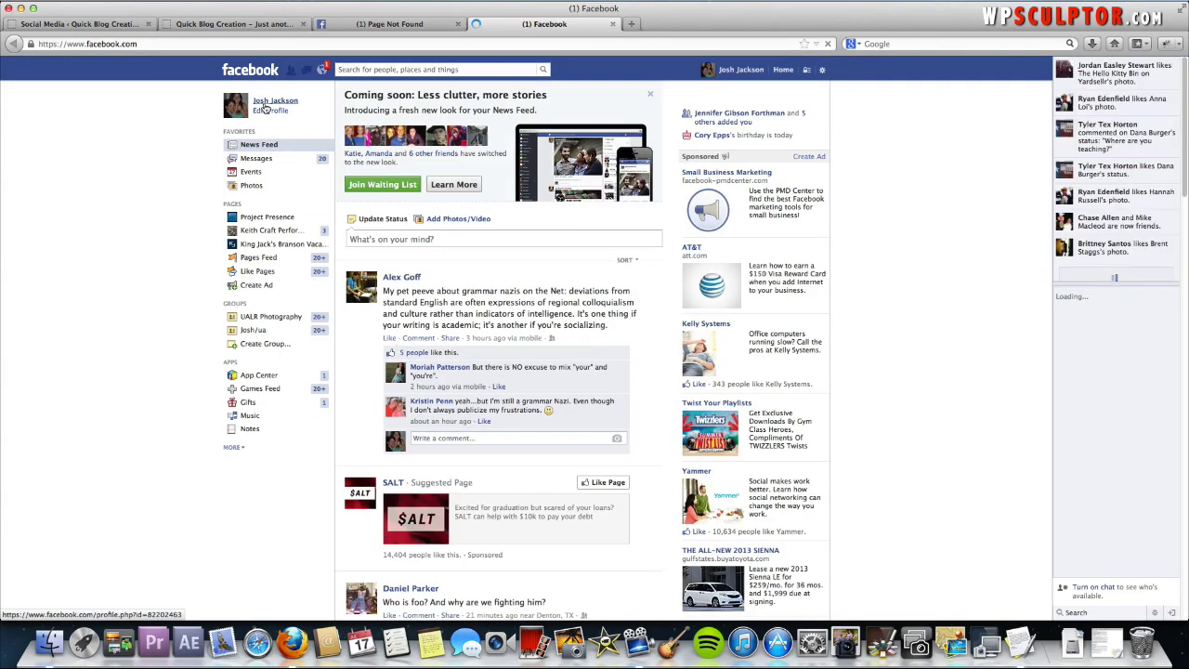
{"action": "left_click", "coordinate": [264, 106]}
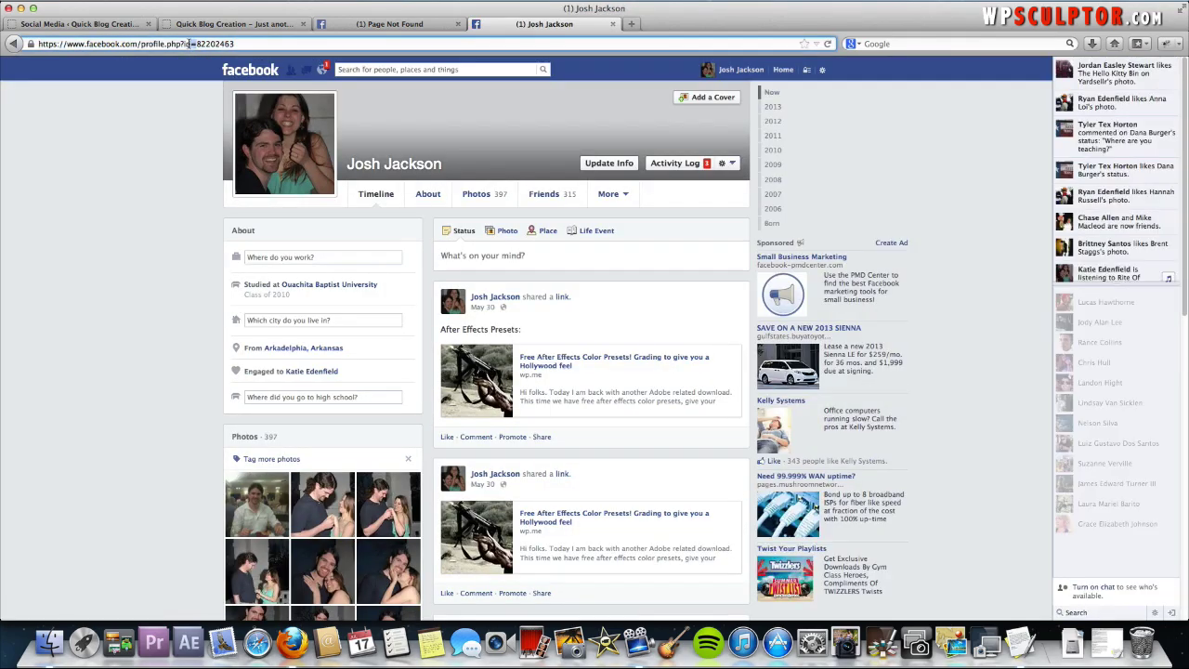
{"action": "left_click", "coordinate": [188, 43]}
{"action": "key", "text": "super+c"}
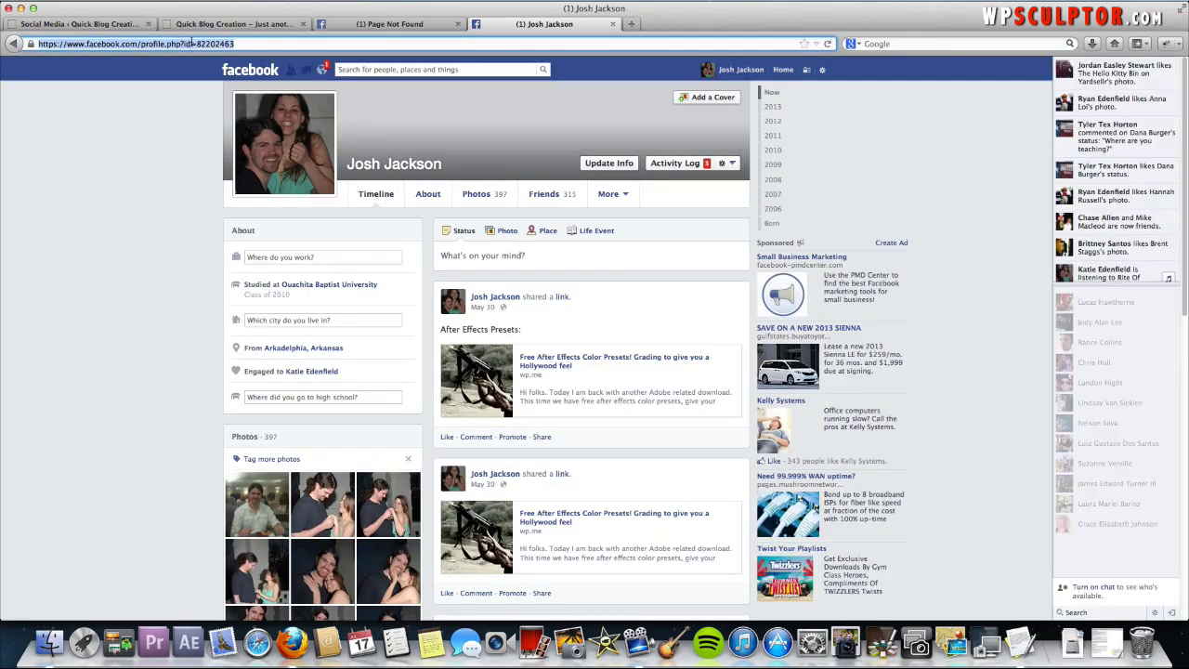
Paste the copied profile address as the Facebook Follow Link in the plugin settings and save the changes
{"action": "left_click", "coordinate": [91, 28]}
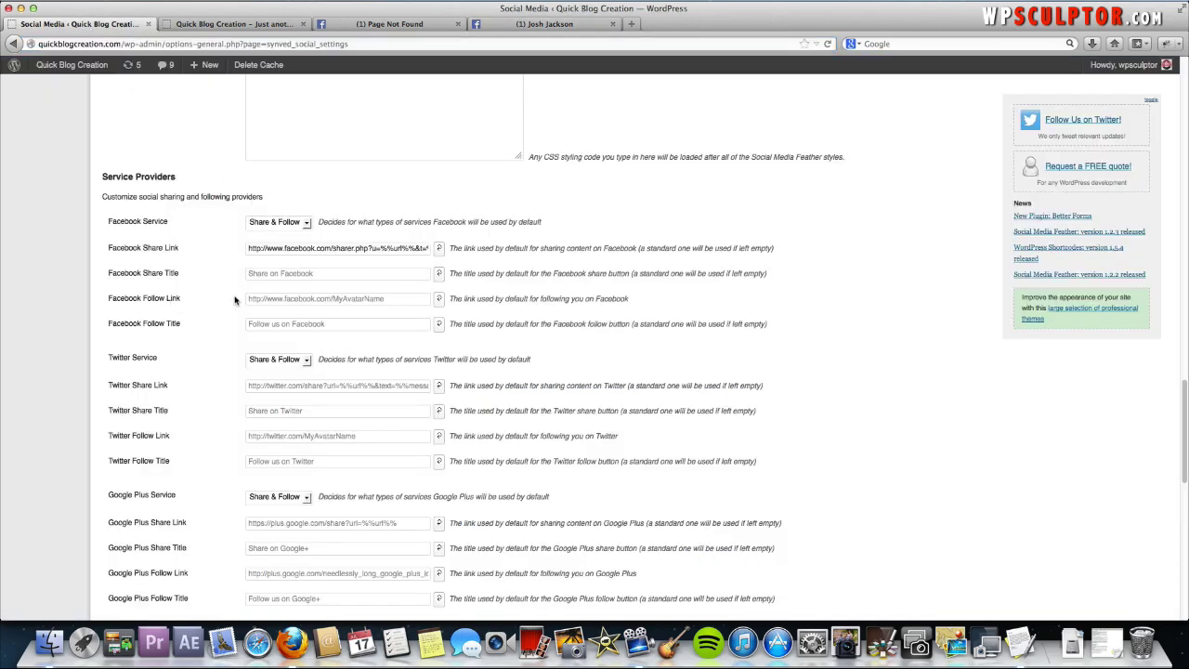
{"action": "left_click", "coordinate": [273, 297]}
{"action": "key", "text": "super+v"}
{"action": "left_click", "coordinate": [492, 317]}
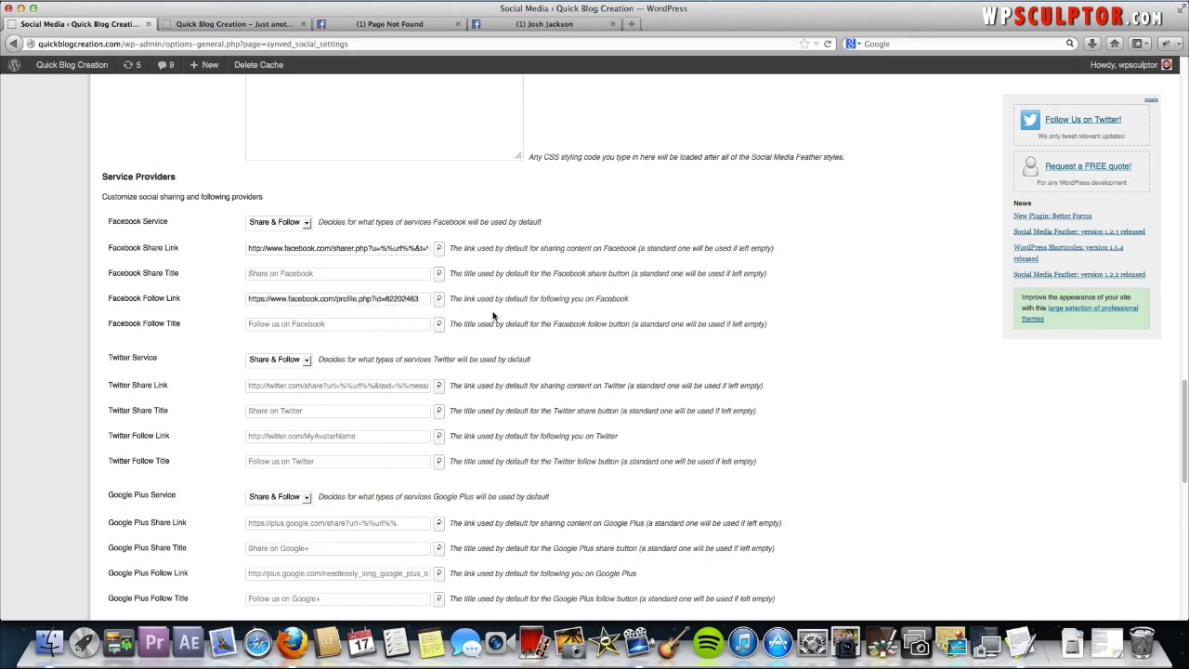
{"action": "scroll", "coordinate": [493, 317], "scroll_direction": "down", "scroll_amount": 20}
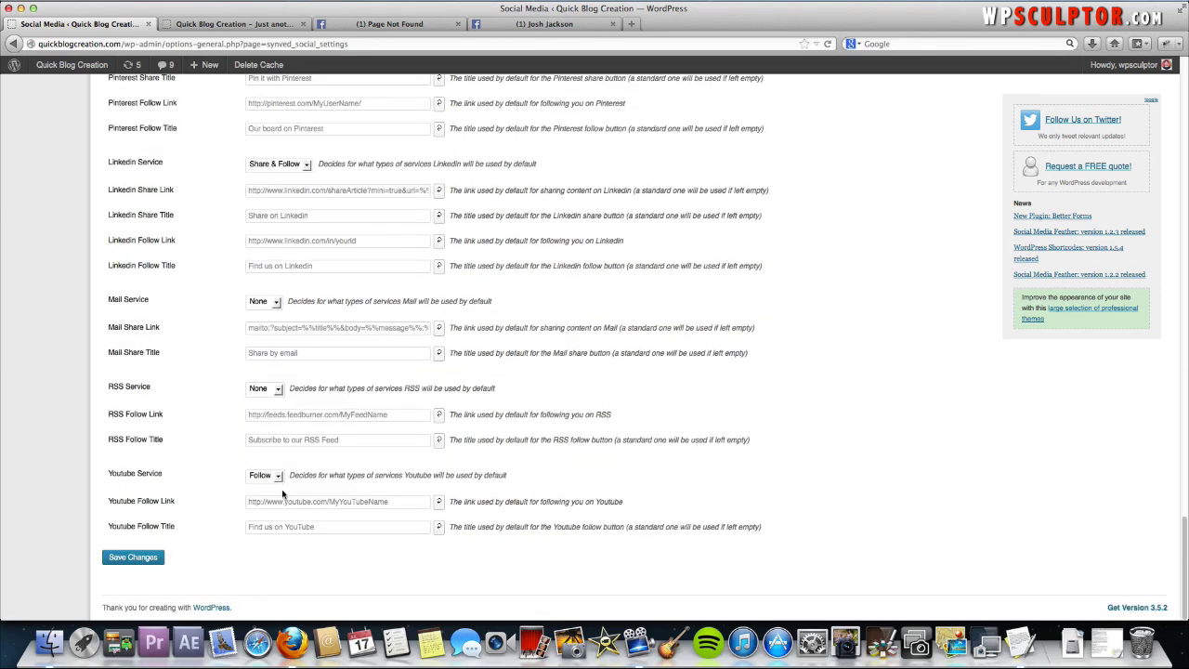
{"action": "left_click", "coordinate": [121, 563]}
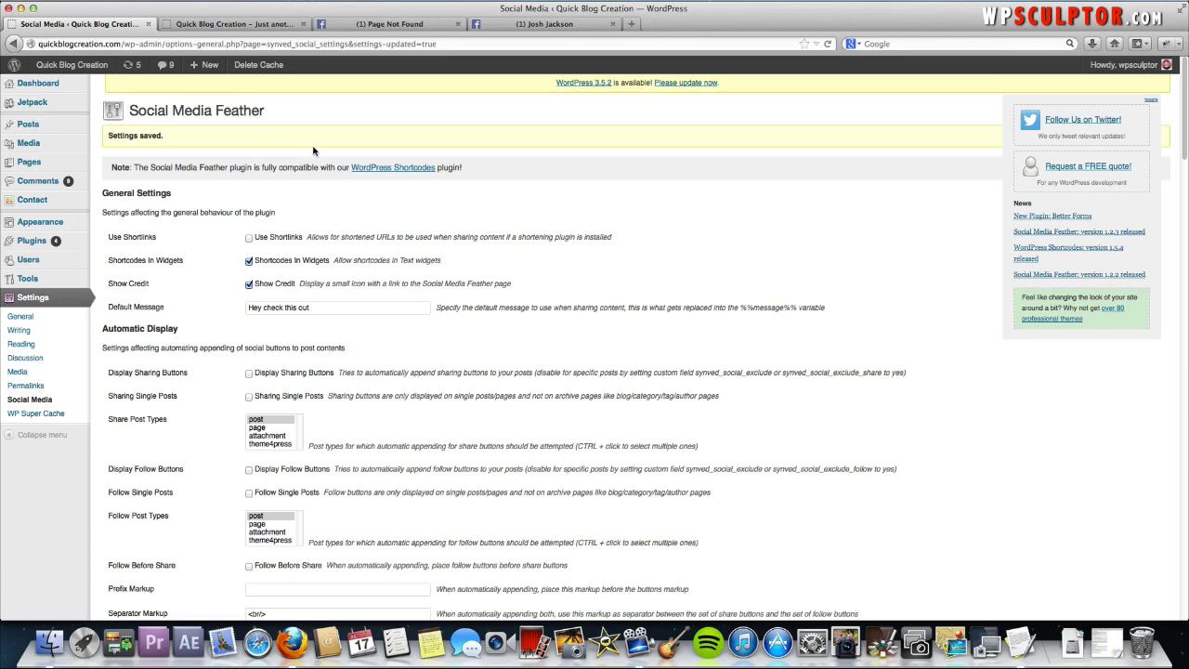
Reload the blog's front page and test the Facebook icon under Follow Us, returning to the blog
{"action": "left_click", "coordinate": [269, 25]}
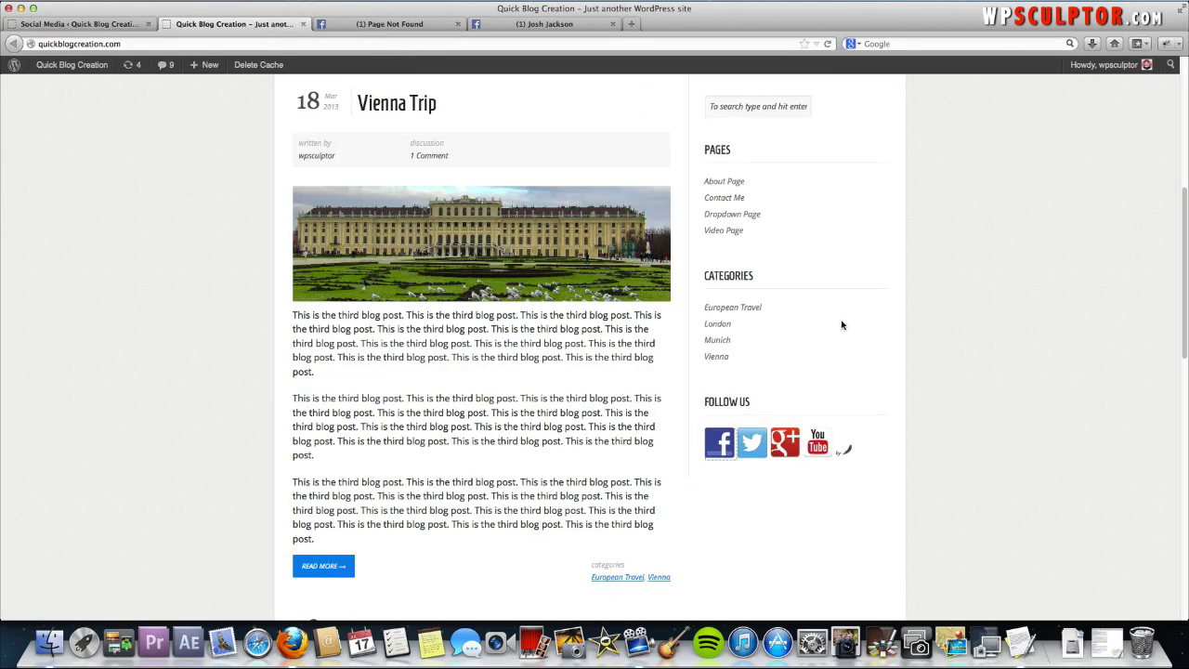
{"action": "key", "text": "super+r"}
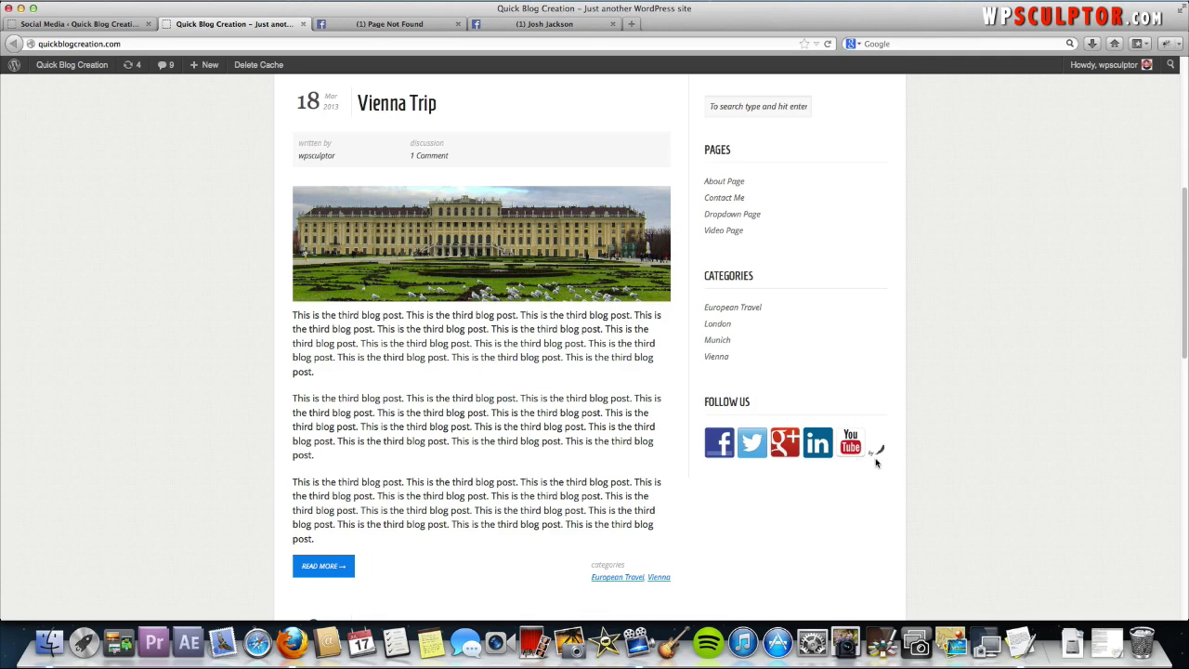
{"action": "left_click", "coordinate": [725, 450]}
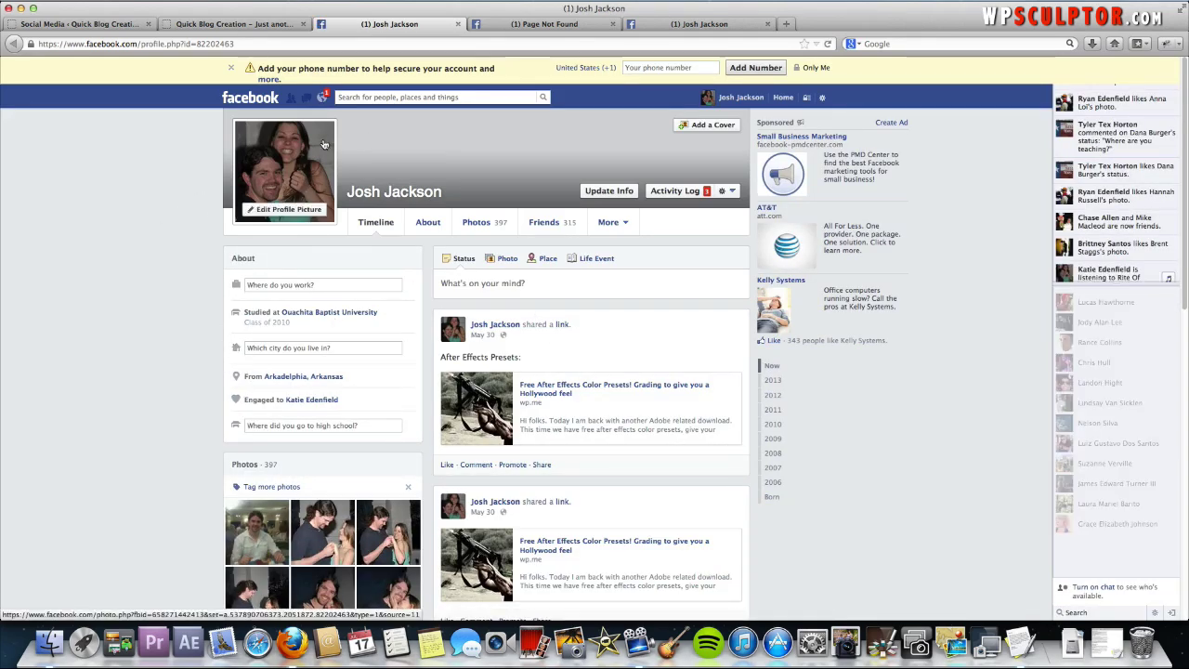
{"action": "left_click", "coordinate": [206, 25]}
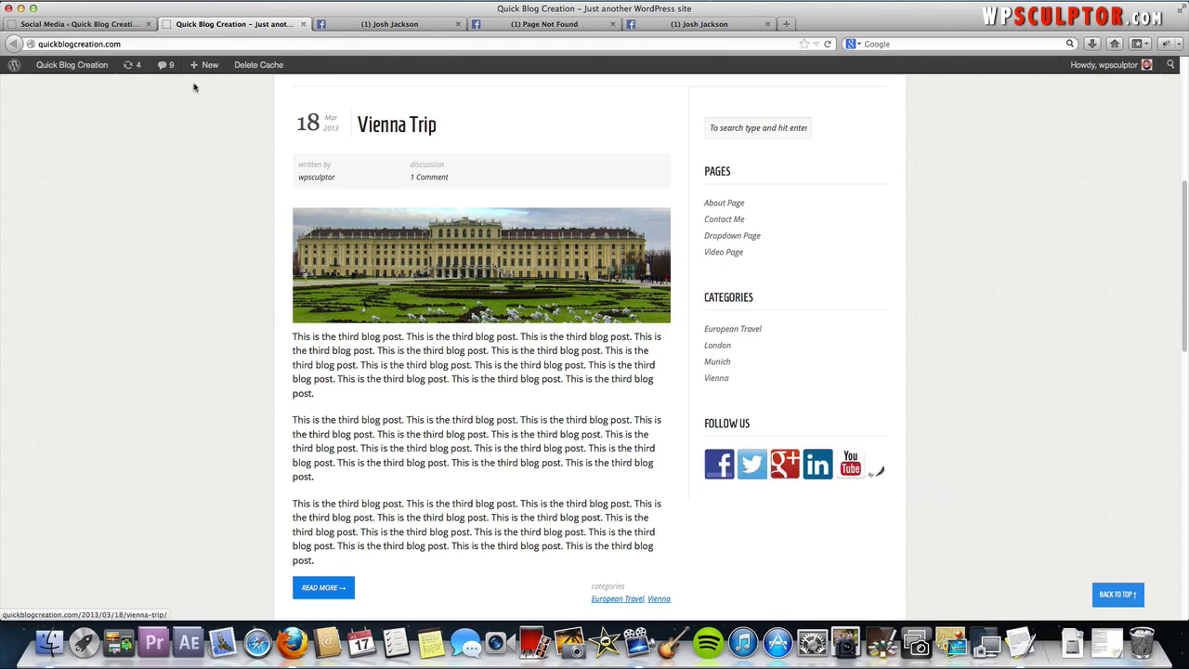
In the Social Media Feather settings, set the Icon Size to 24x24 and the Icon Spacing to 15
{"action": "left_click", "coordinate": [84, 23]}
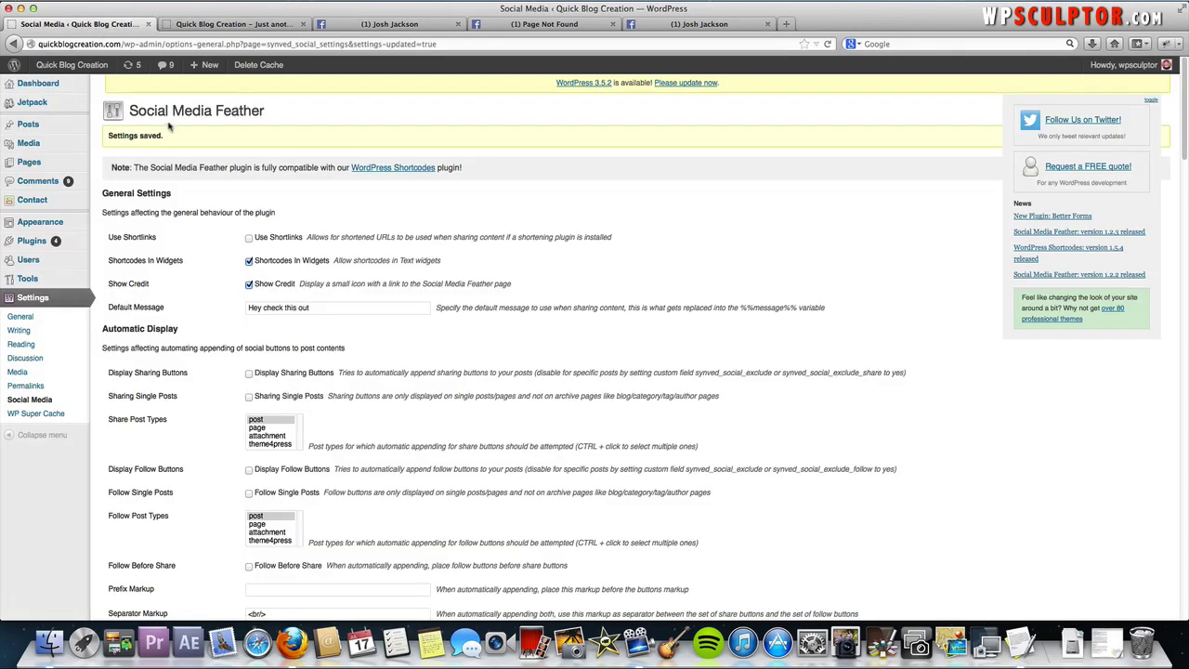
{"action": "scroll", "coordinate": [432, 278], "scroll_direction": "down", "scroll_amount": 4}
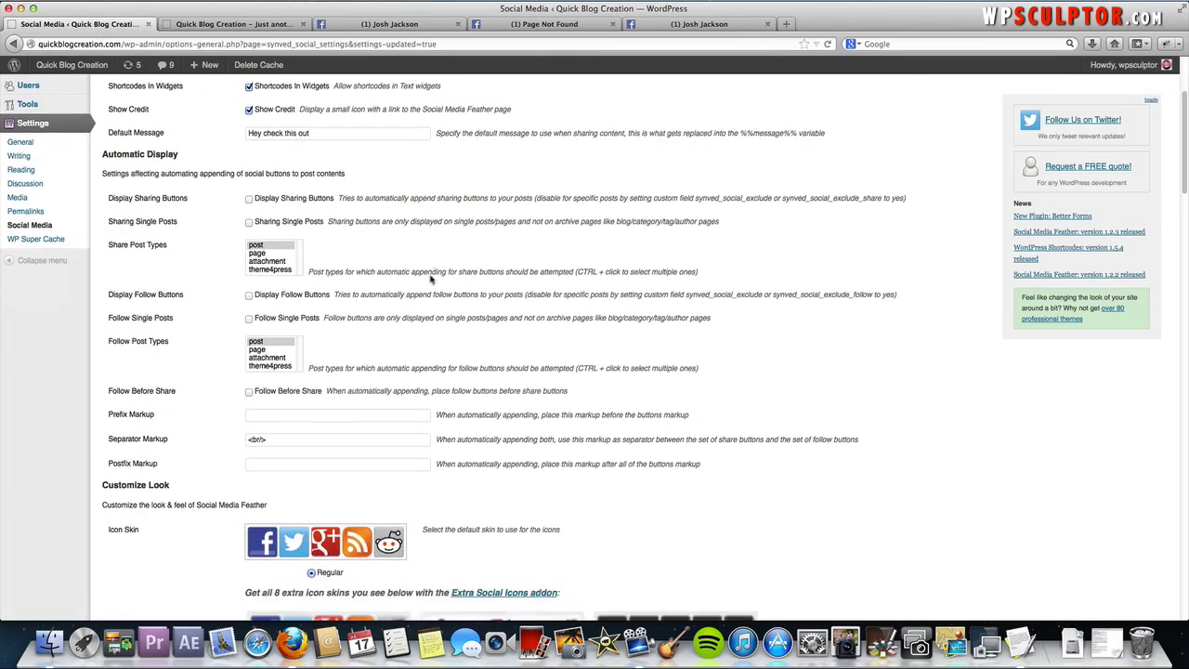
{"action": "scroll", "coordinate": [430, 277], "scroll_direction": "down", "scroll_amount": 12}
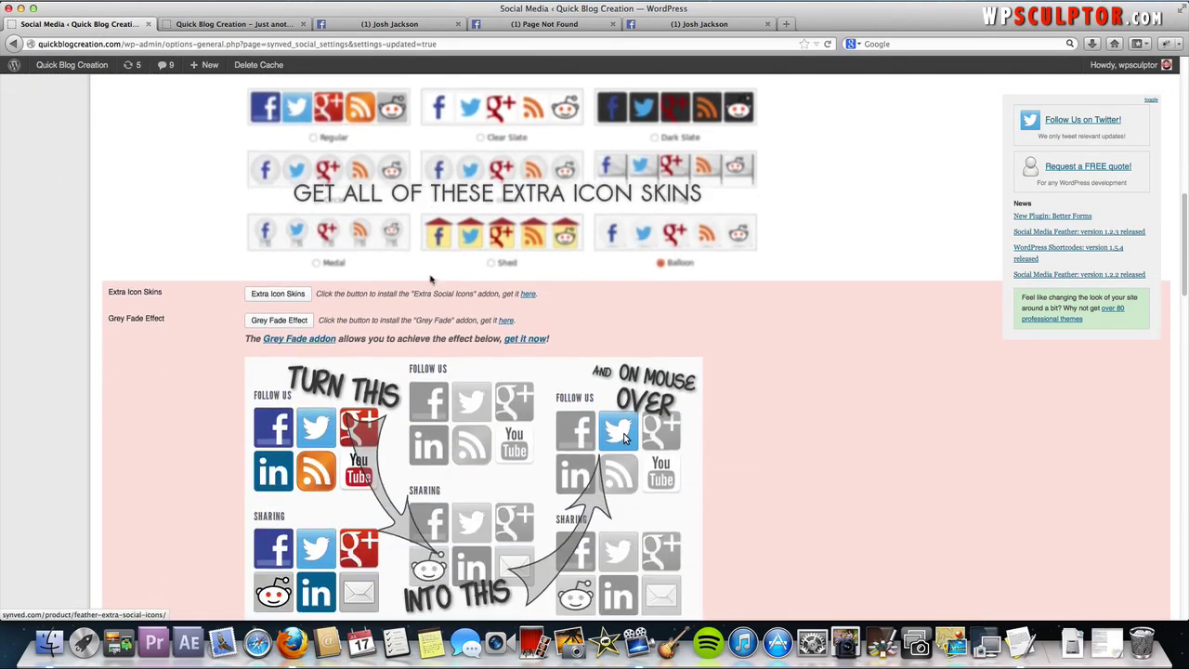
{"action": "scroll", "coordinate": [430, 276], "scroll_direction": "down", "scroll_amount": 14}
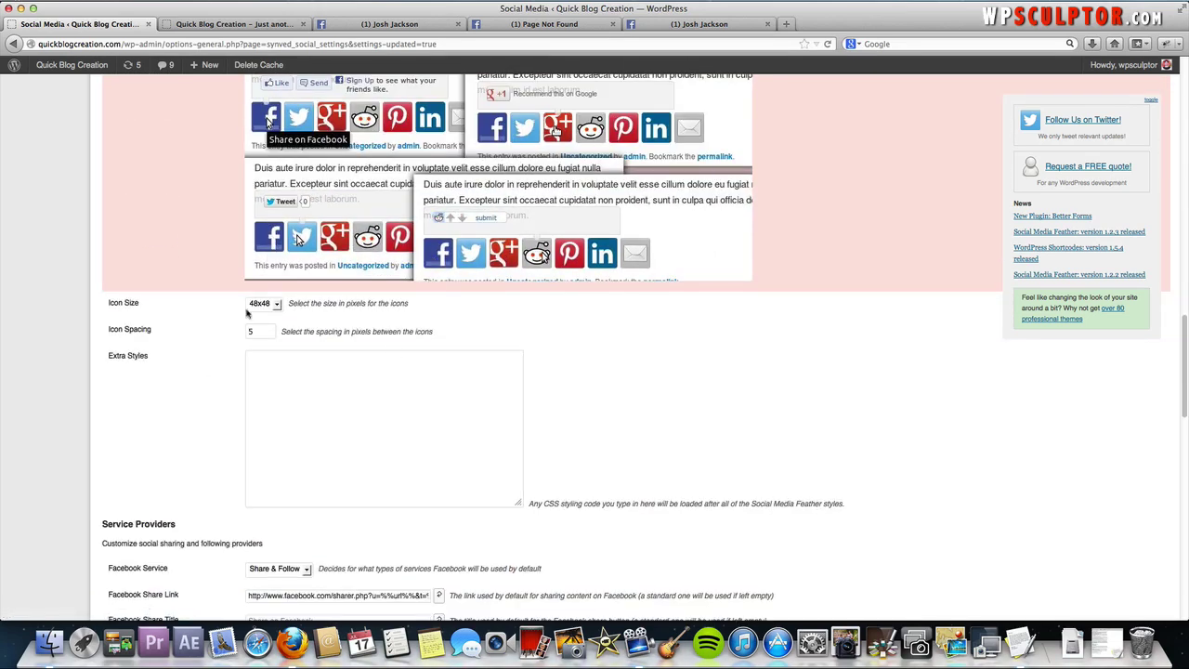
{"action": "left_click", "coordinate": [270, 305]}
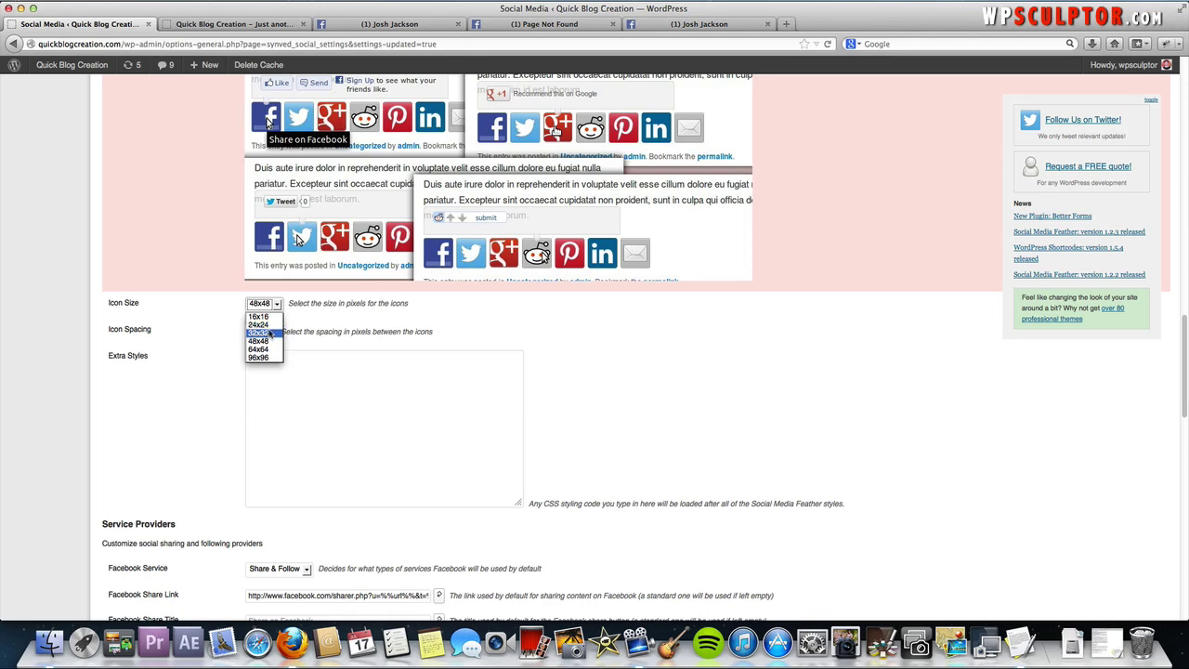
{"action": "left_click", "coordinate": [268, 324]}
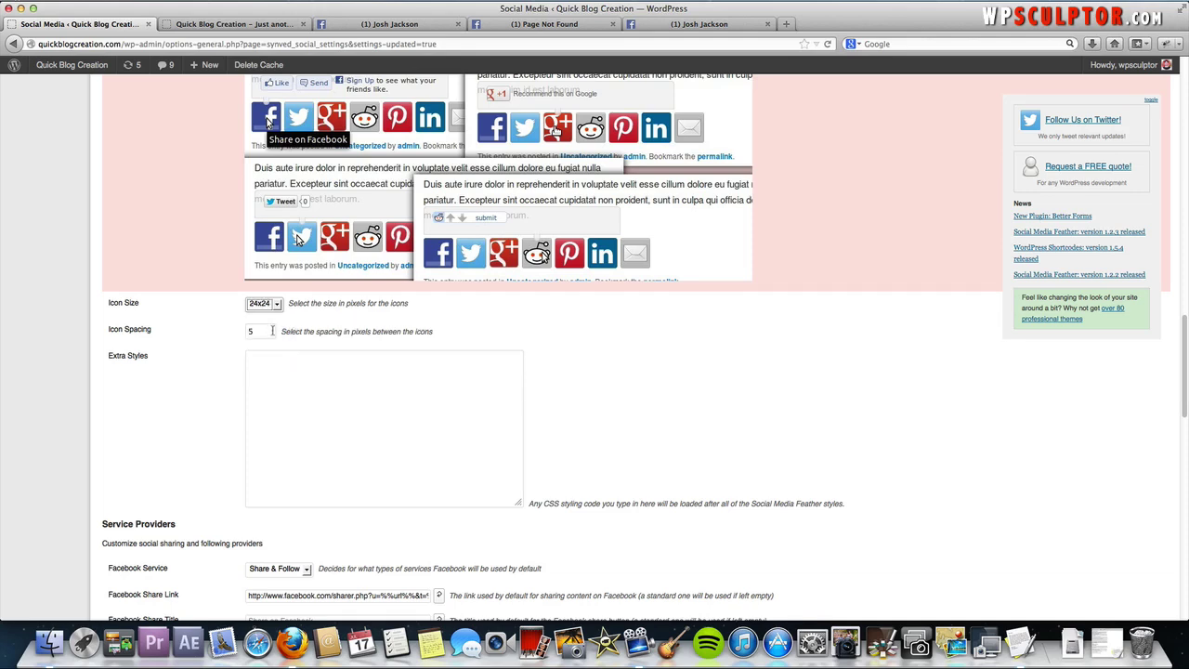
{"action": "double_click", "coordinate": [263, 332]}
{"action": "type", "text": "15"}
{"action": "left_click", "coordinate": [676, 376]}
Save the plugin changes and reload the blog's front page to check the Follow Us icons
{"action": "scroll", "coordinate": [676, 376], "scroll_direction": "up", "scroll_amount": 3}
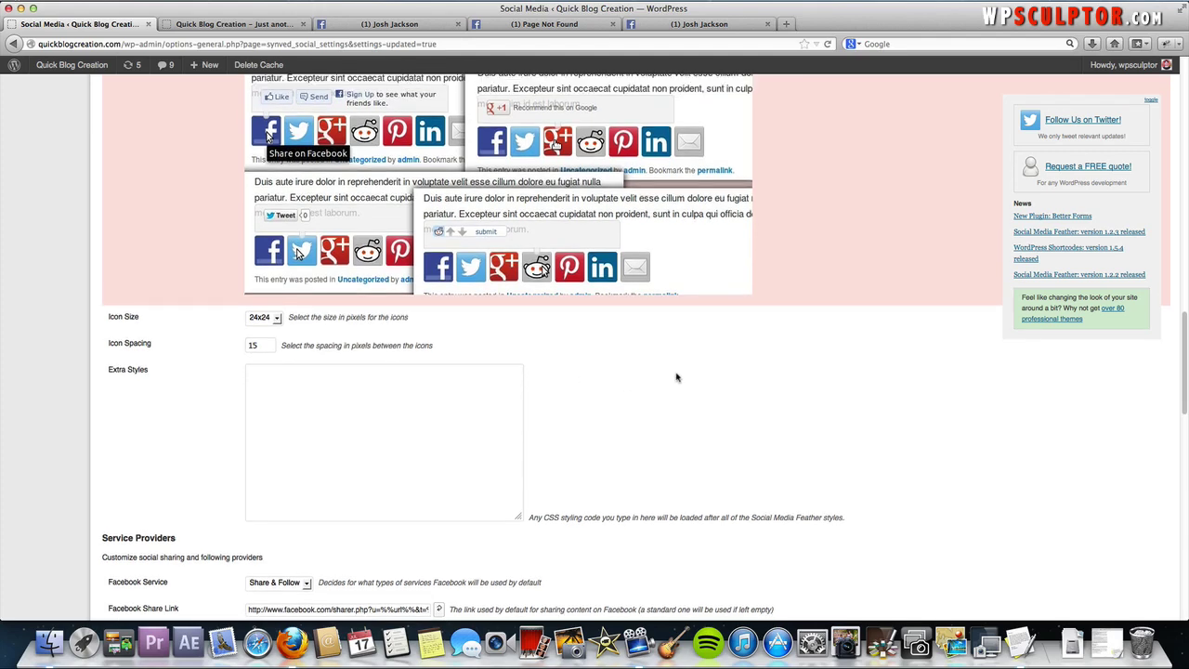
{"action": "scroll", "coordinate": [676, 376], "scroll_direction": "up", "scroll_amount": 4}
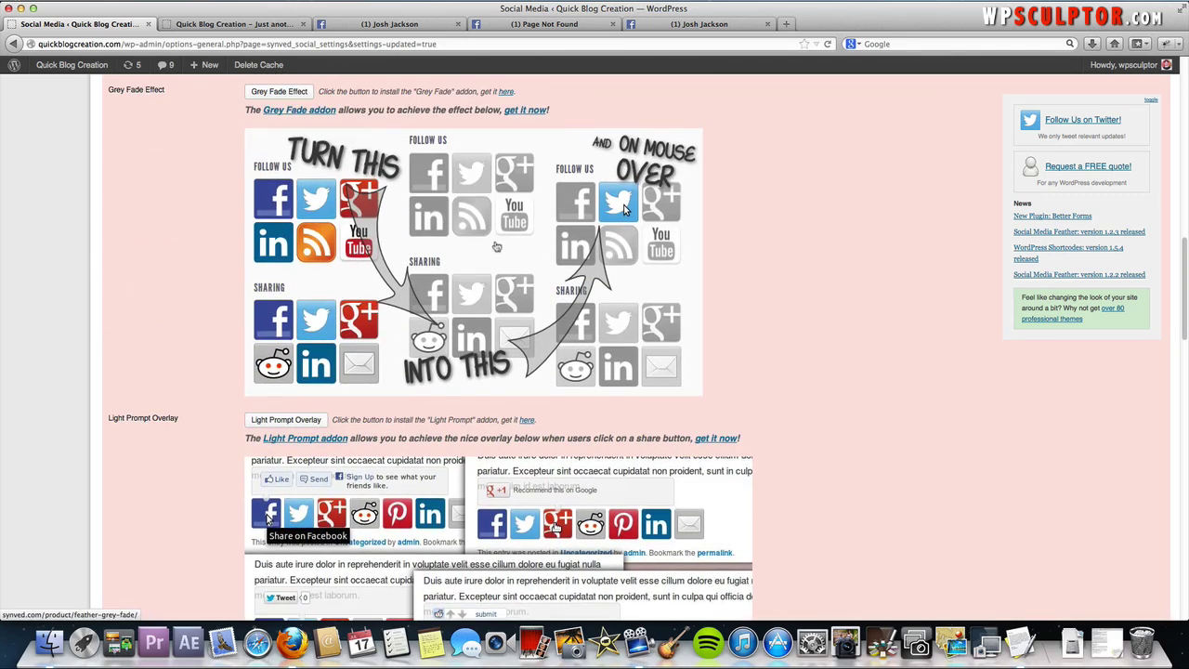
{"action": "scroll", "coordinate": [501, 255], "scroll_direction": "up", "scroll_amount": 1}
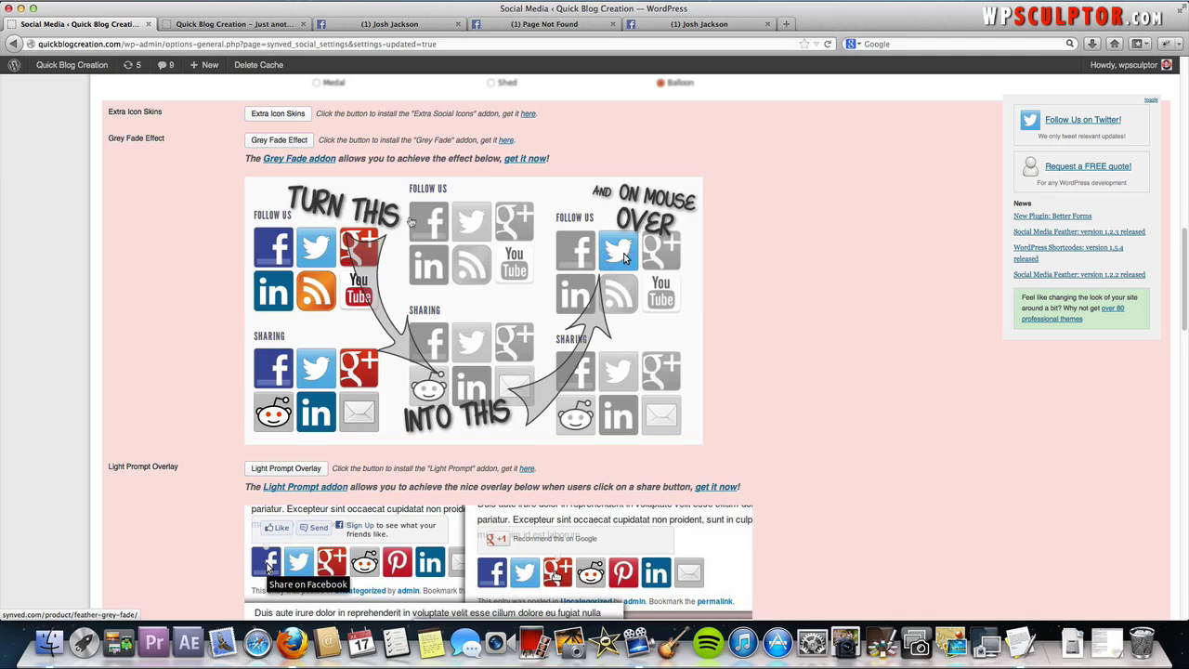
{"action": "scroll", "coordinate": [446, 363], "scroll_direction": "up", "scroll_amount": 1}
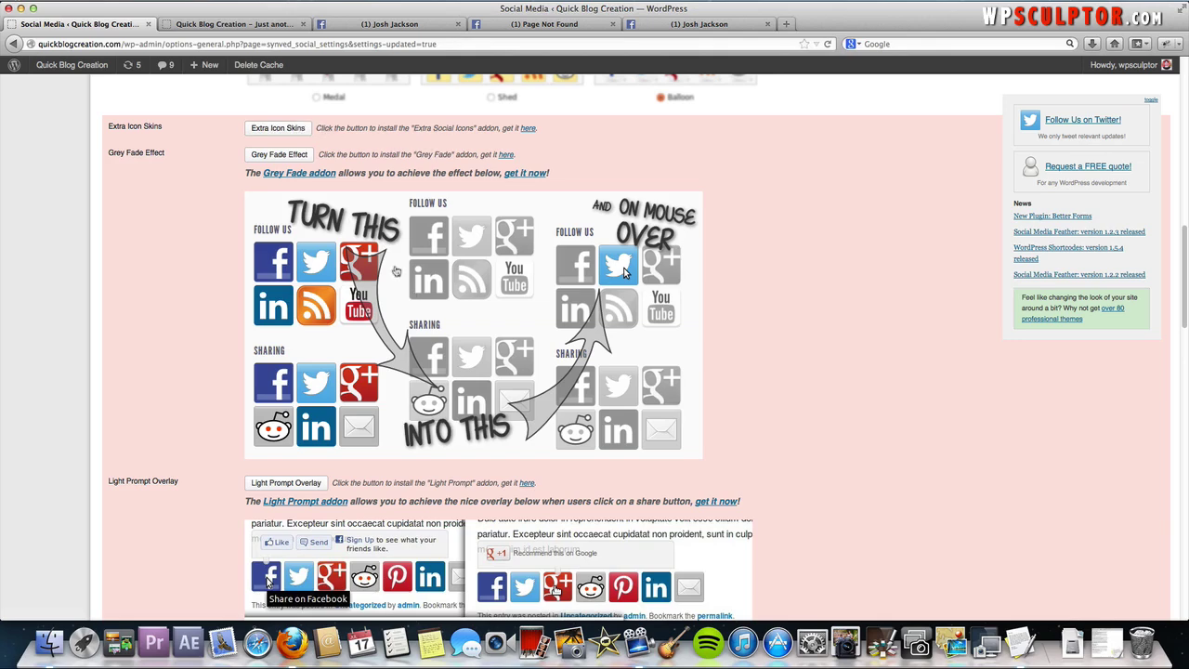
{"action": "scroll", "coordinate": [525, 305], "scroll_direction": "down", "scroll_amount": 8}
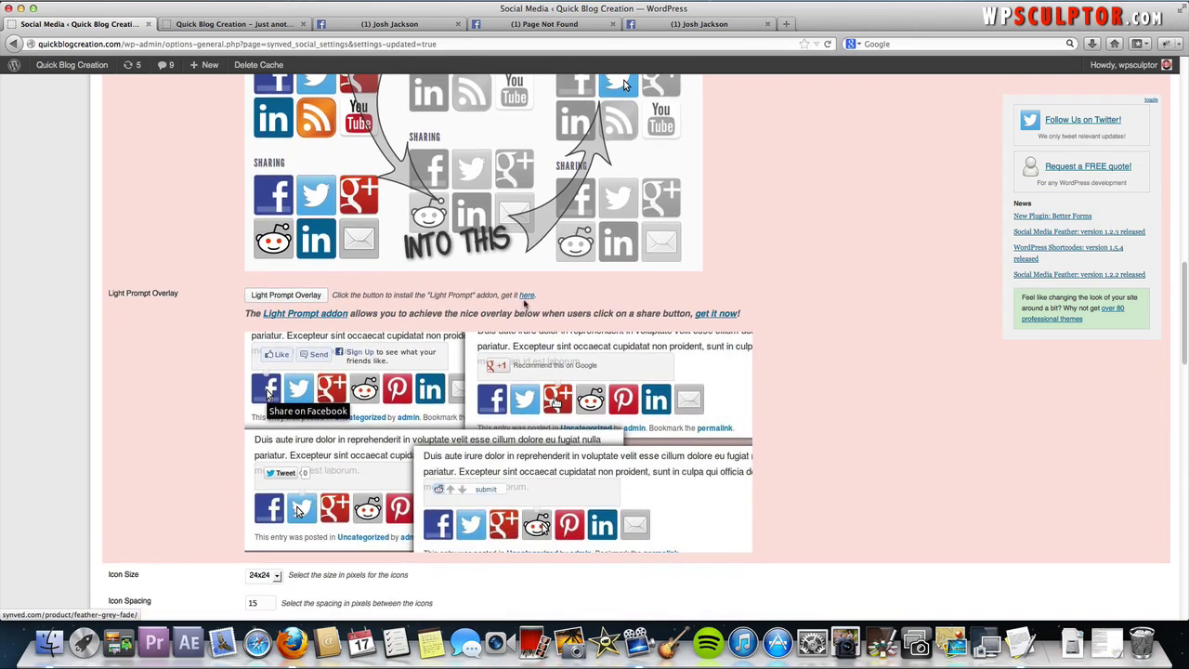
{"action": "scroll", "coordinate": [524, 303], "scroll_direction": "down", "scroll_amount": 2}
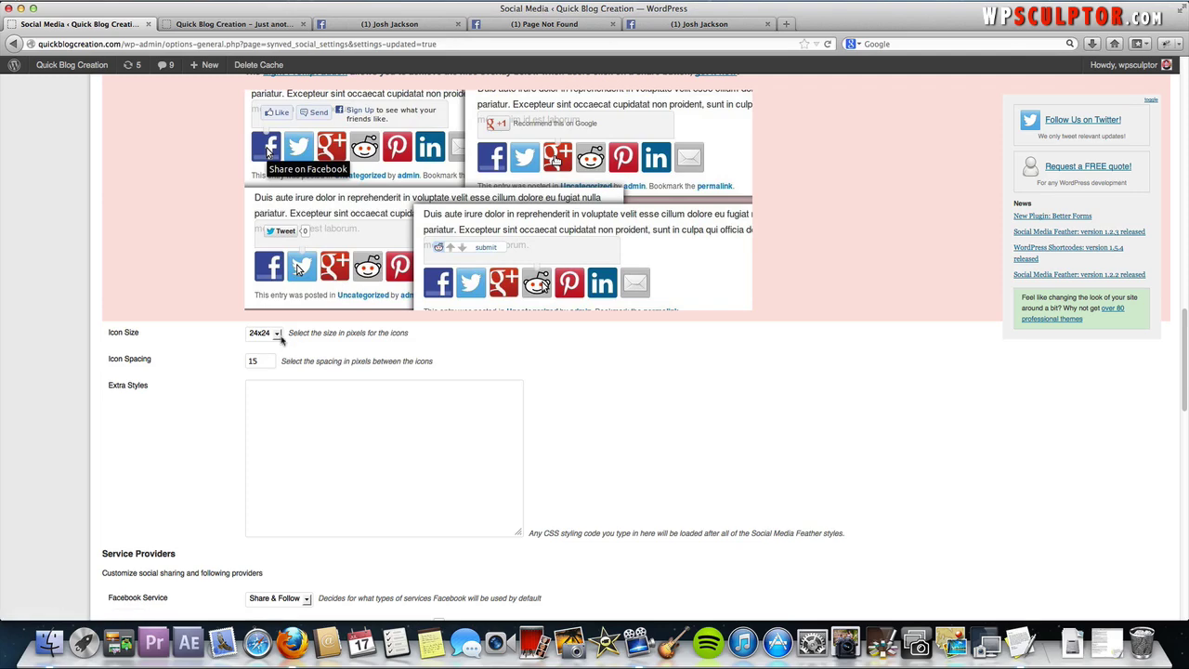
{"action": "scroll", "coordinate": [369, 399], "scroll_direction": "down", "scroll_amount": 15}
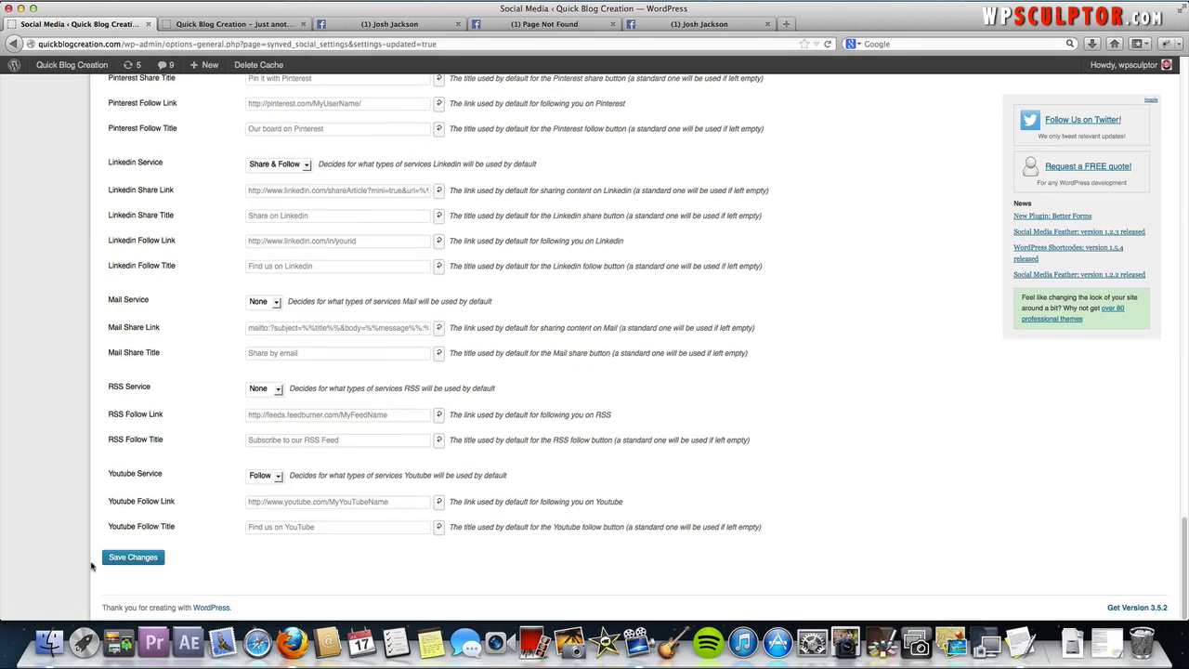
{"action": "left_click", "coordinate": [118, 562]}
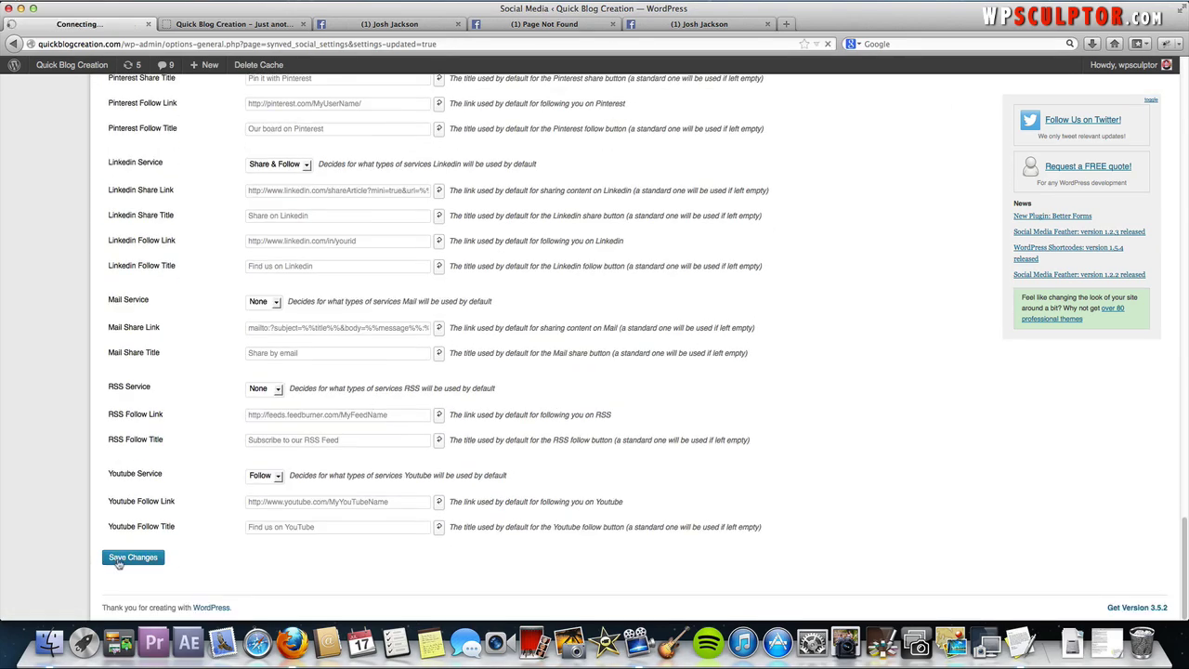
{"action": "left_click", "coordinate": [209, 25]}
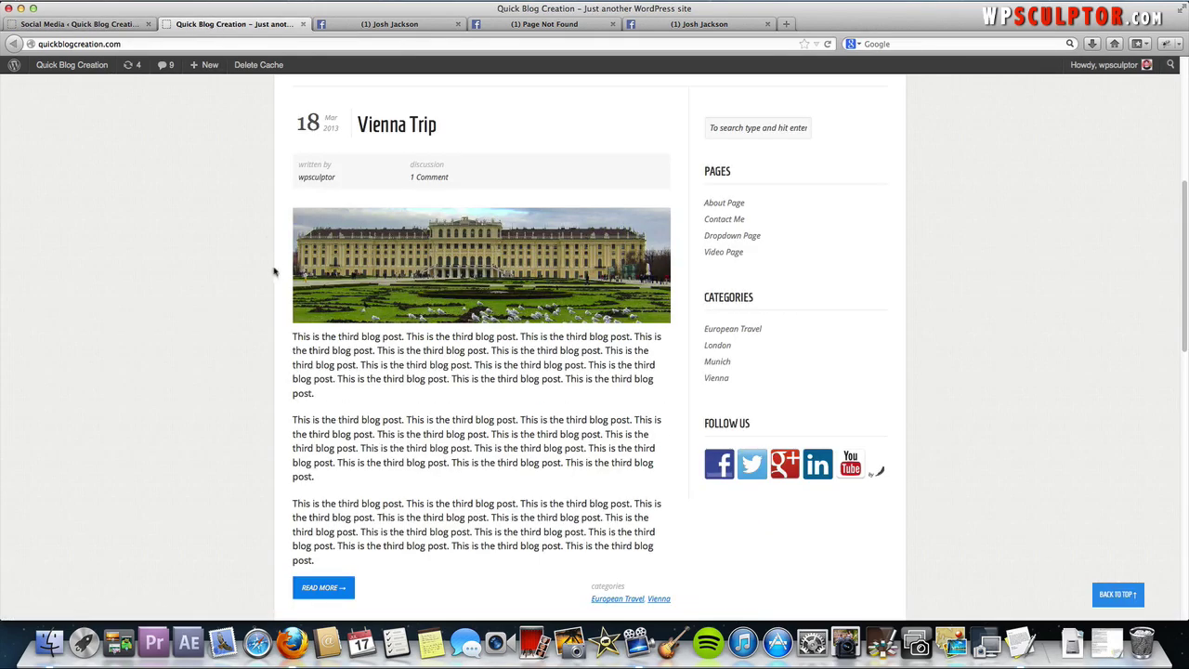
{"action": "key", "text": "super+r"}
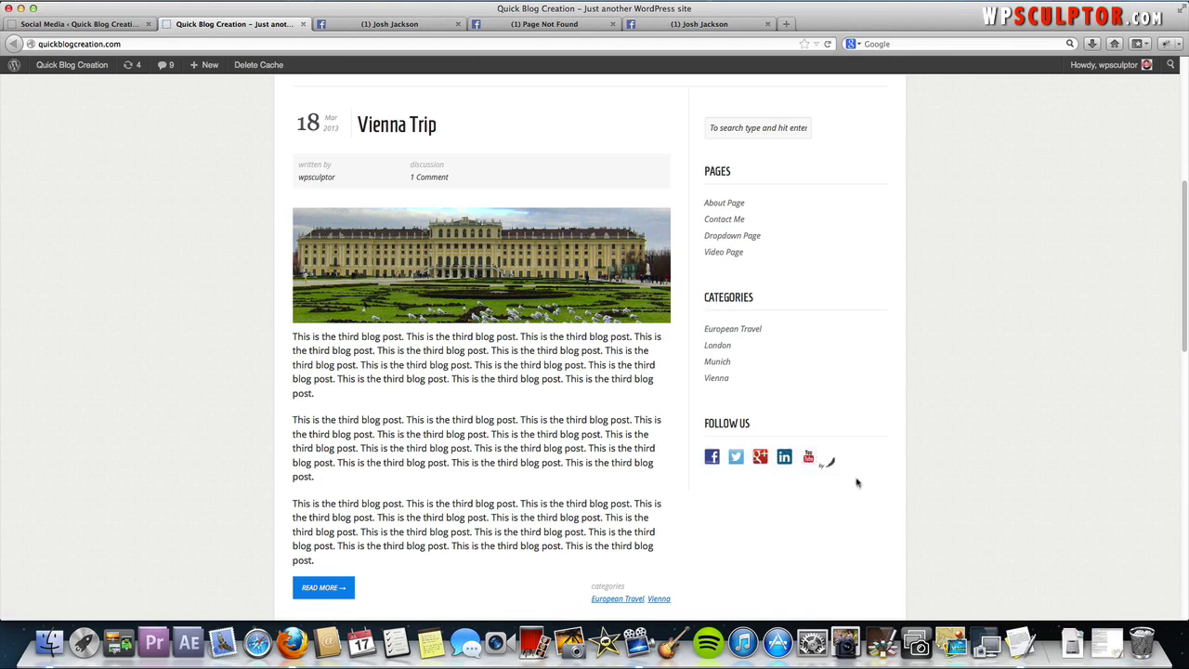
Turn off Show Credit in the plugin settings, save the changes and reload the blog's front page
{"action": "left_click", "coordinate": [73, 24]}
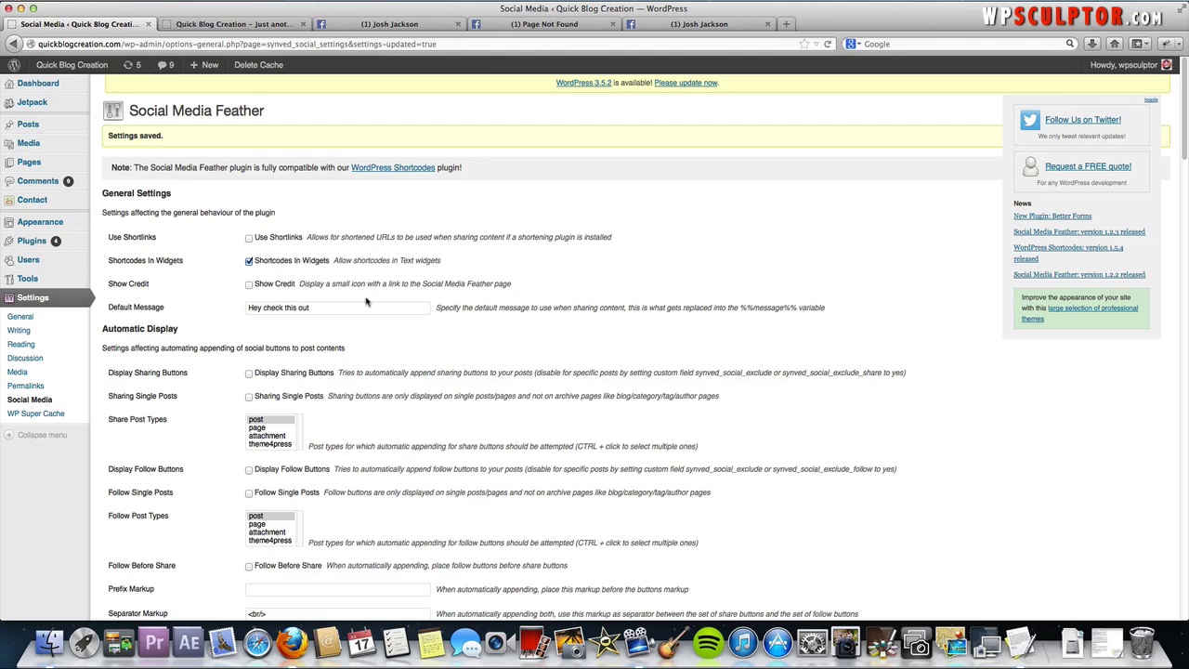
{"action": "scroll", "coordinate": [367, 301], "scroll_direction": "down", "scroll_amount": 20}
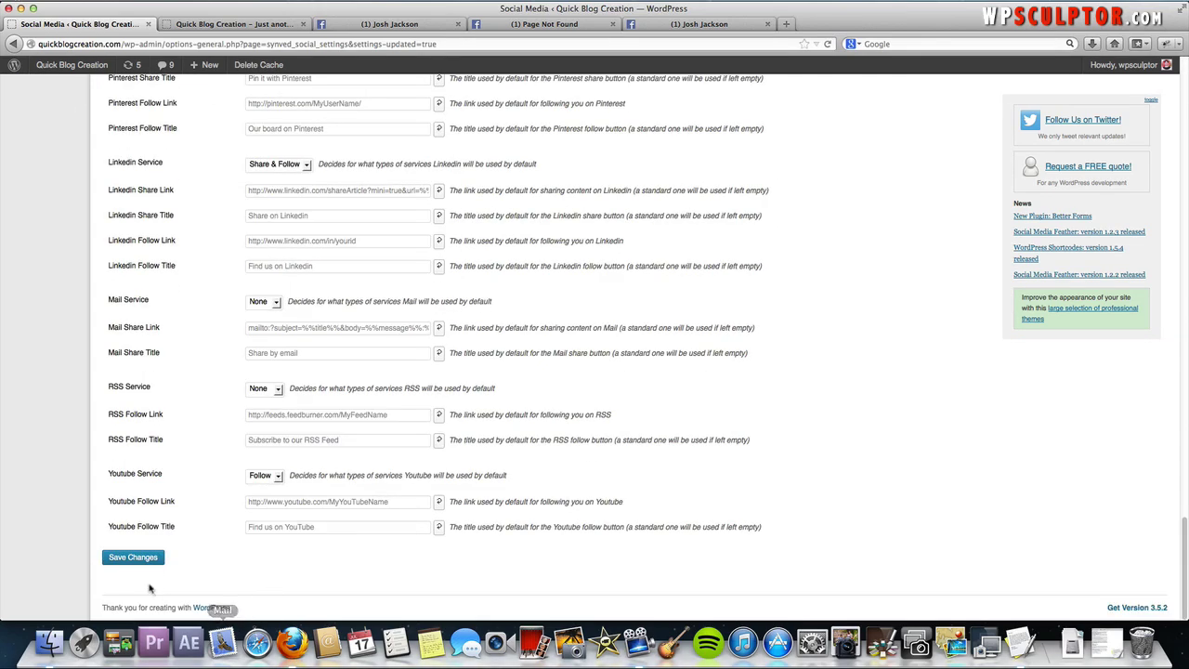
{"action": "left_click", "coordinate": [136, 560]}
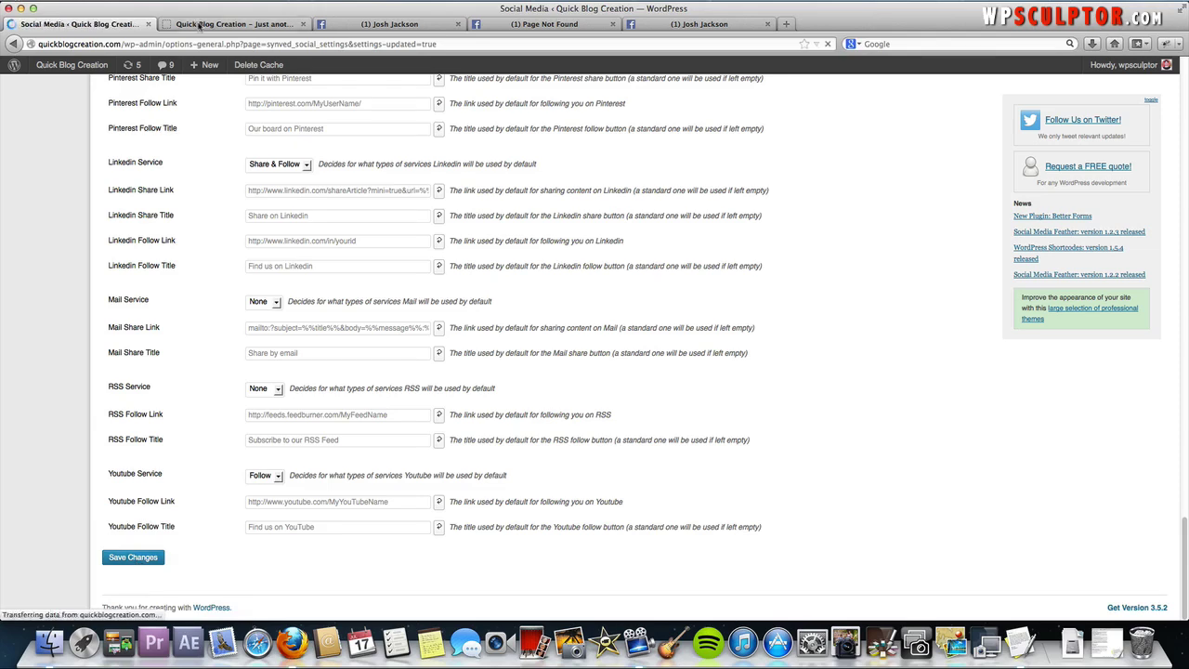
{"action": "left_click", "coordinate": [227, 23]}
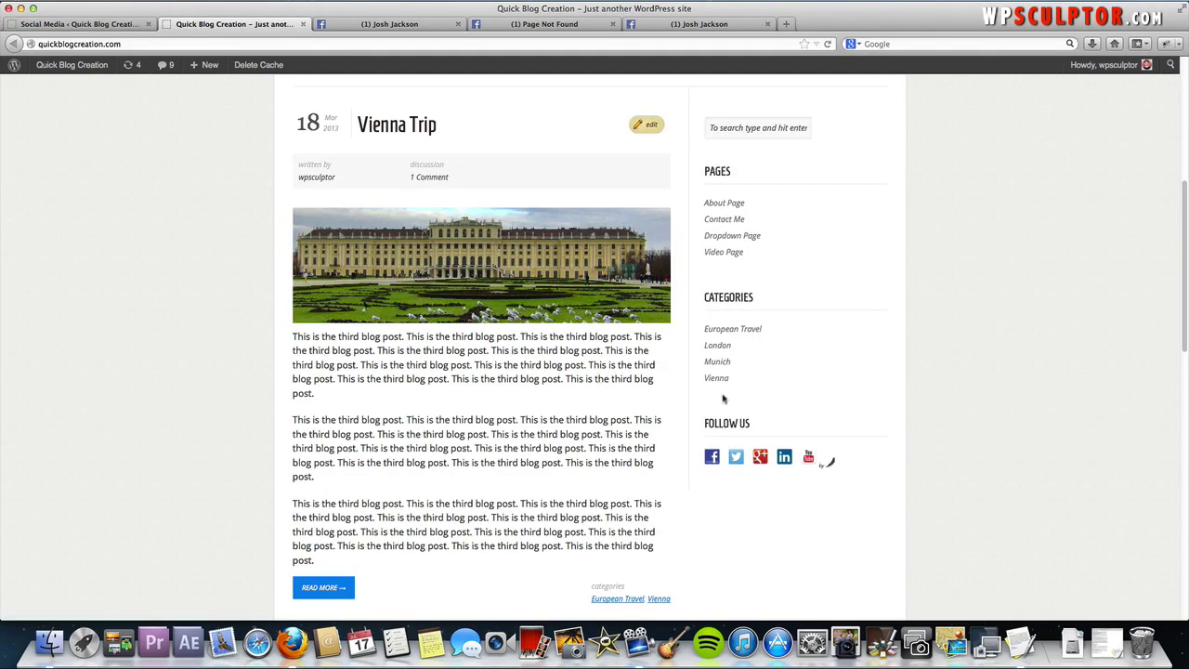
{"action": "key", "text": "super+r"}
Open the full Vienna Trip post and examine the share buttons beneath its text
{"action": "scroll", "coordinate": [833, 442], "scroll_direction": "up", "scroll_amount": 1}
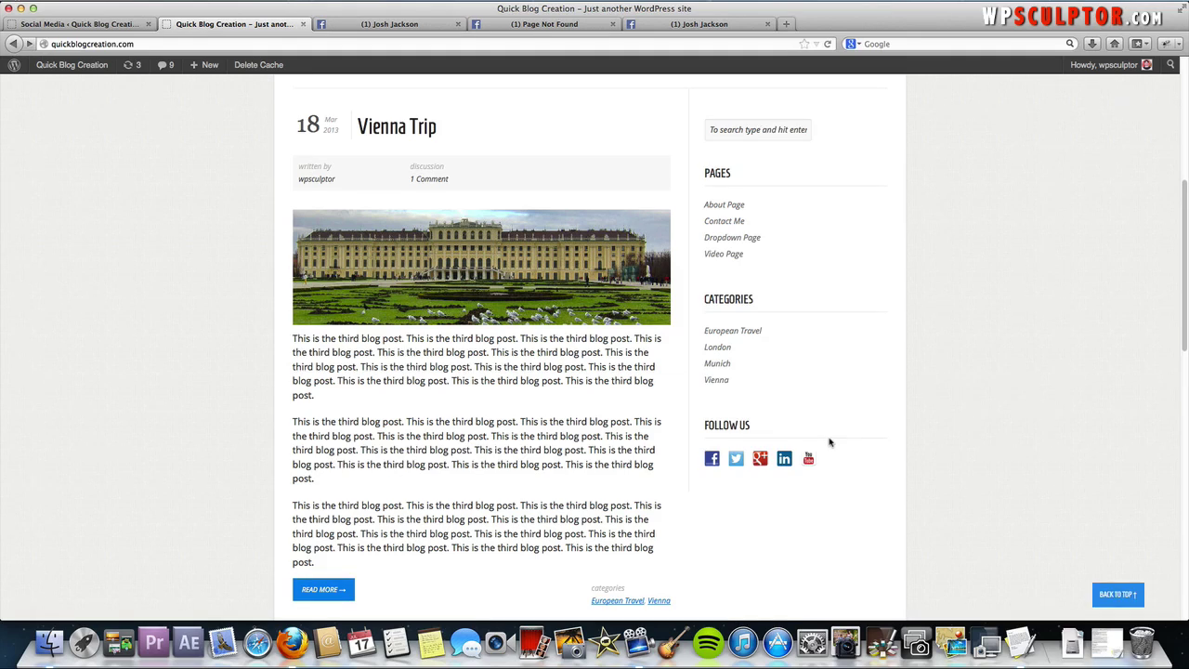
{"action": "scroll", "coordinate": [530, 403], "scroll_direction": "down", "scroll_amount": 3}
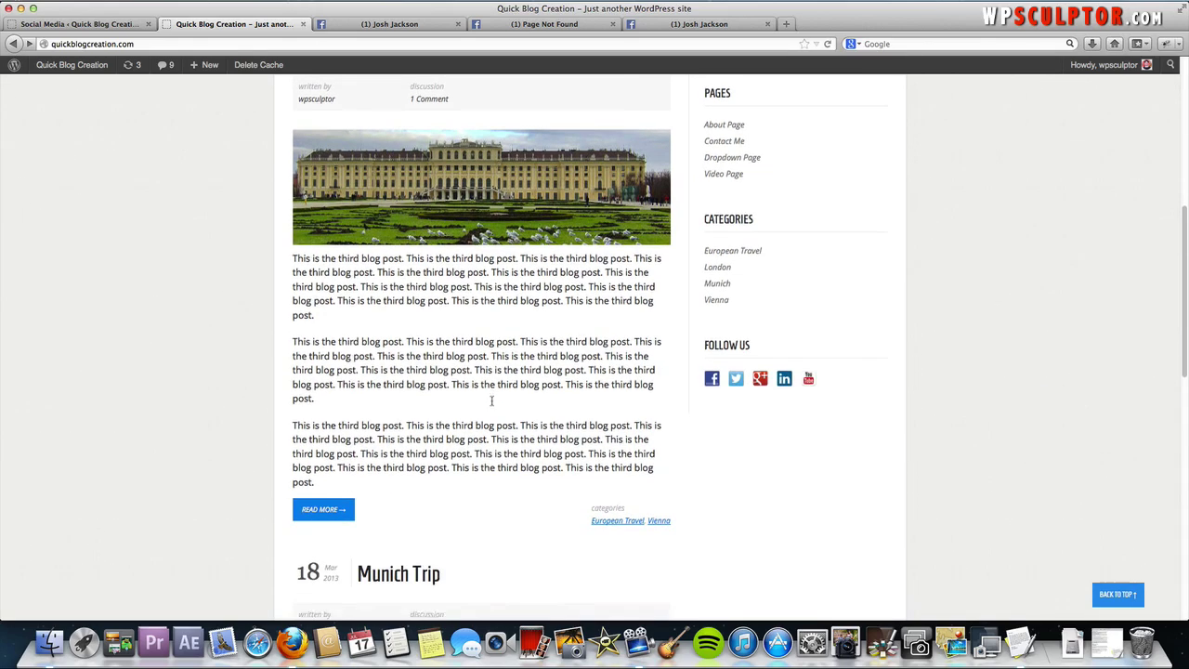
{"action": "left_click", "coordinate": [321, 506]}
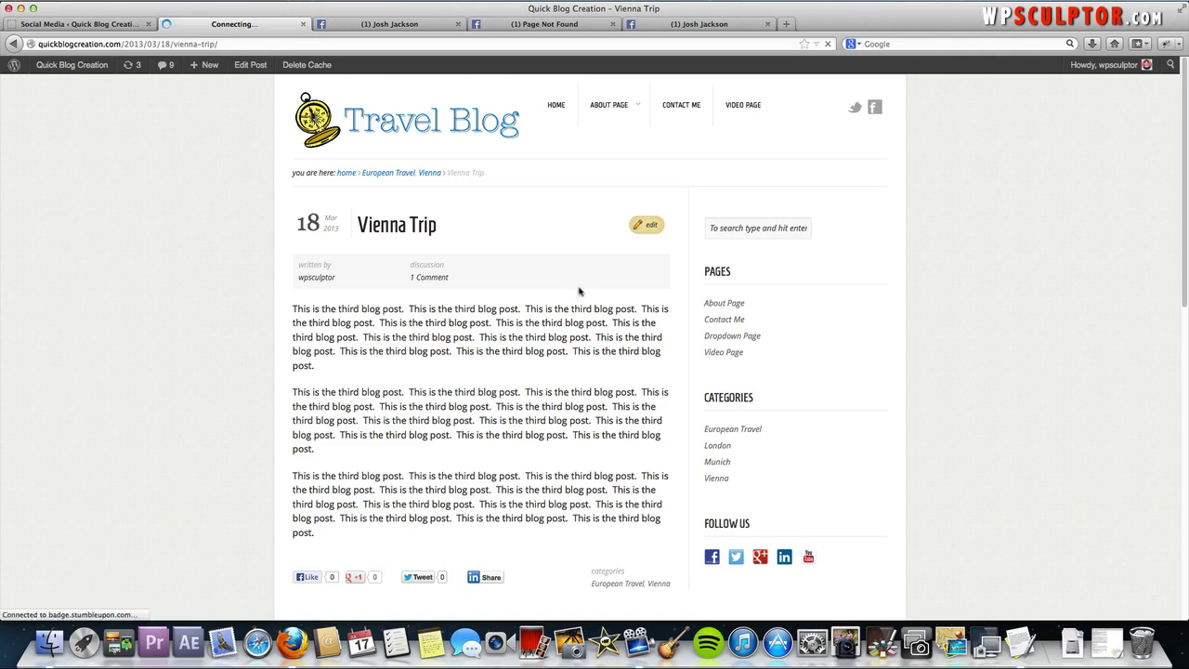
{"action": "scroll", "coordinate": [576, 294], "scroll_direction": "down", "scroll_amount": 3}
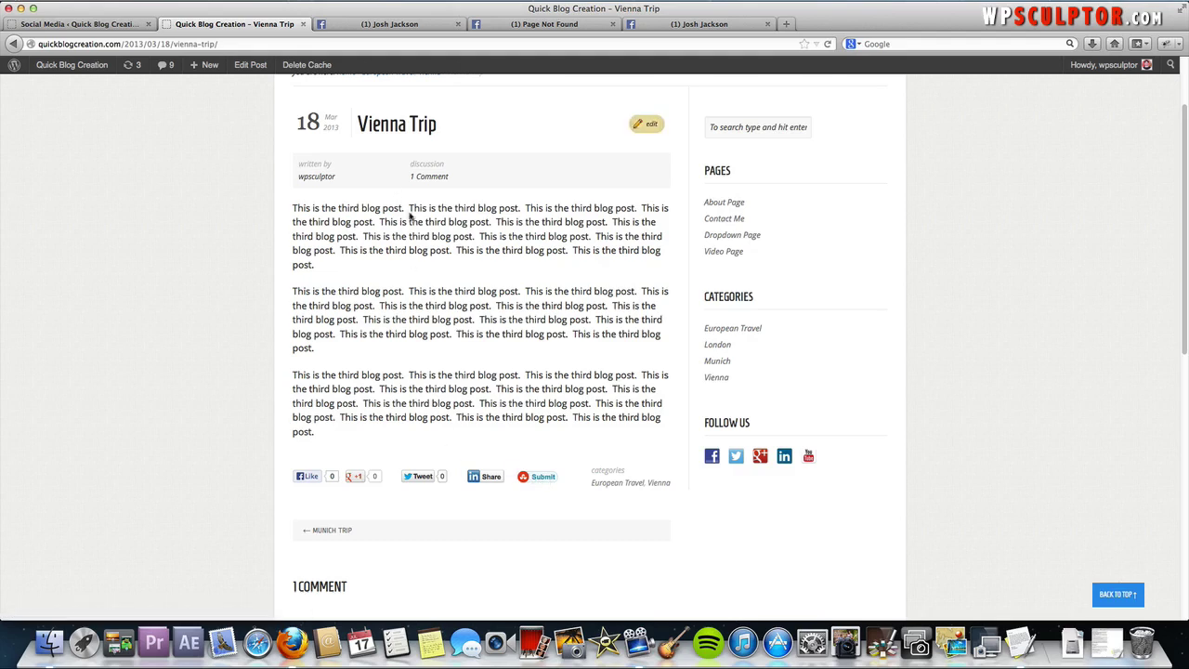
{"action": "scroll", "coordinate": [424, 243], "scroll_direction": "up", "scroll_amount": 1}
{"action": "scroll", "coordinate": [424, 242], "scroll_direction": "up", "scroll_amount": 1}
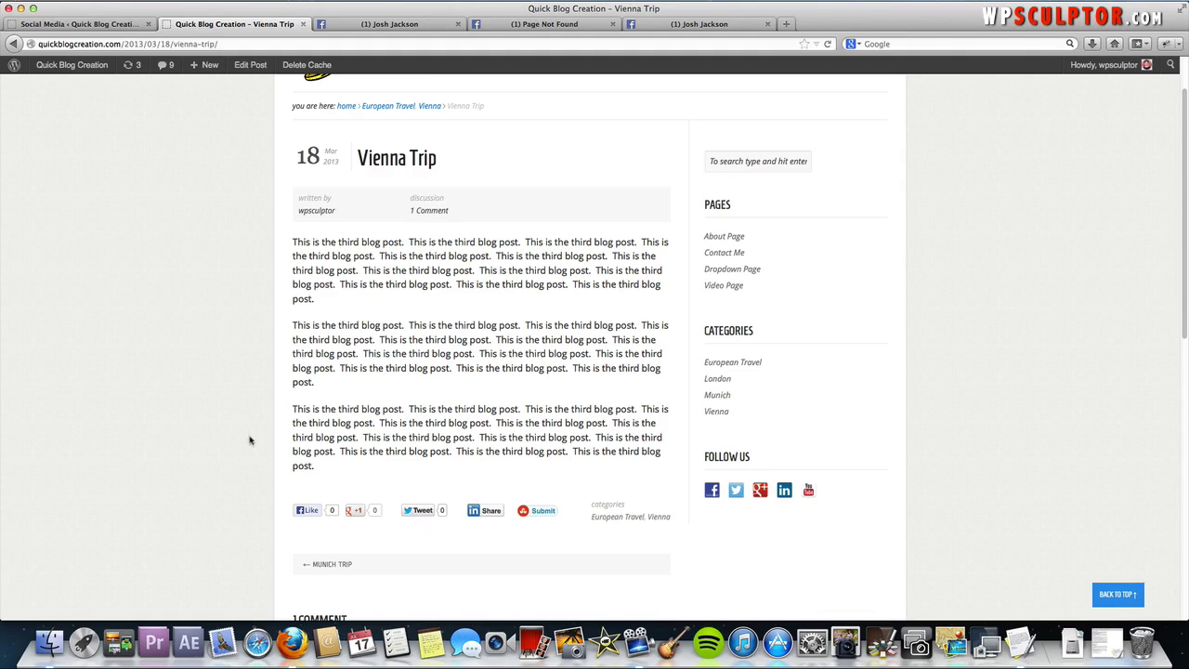
In the HUMIX theme's Post Styling settings, set the Social share buttons placement to Disable
{"action": "left_click", "coordinate": [59, 63]}
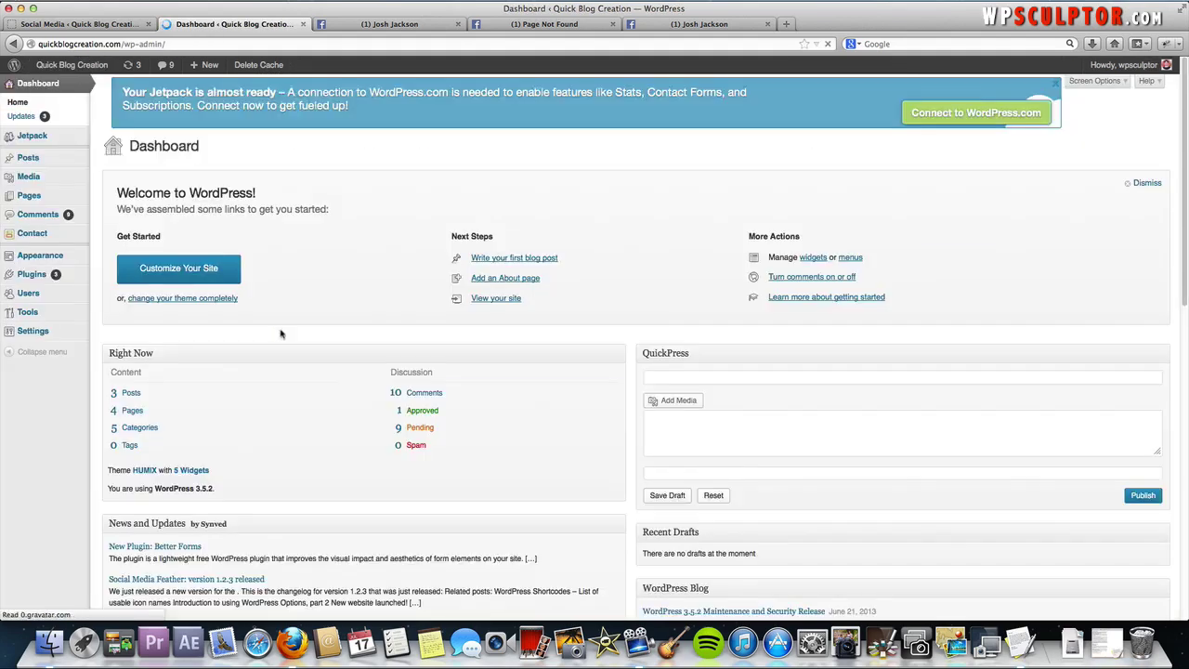
{"action": "mouse_move", "coordinate": [42, 256]}
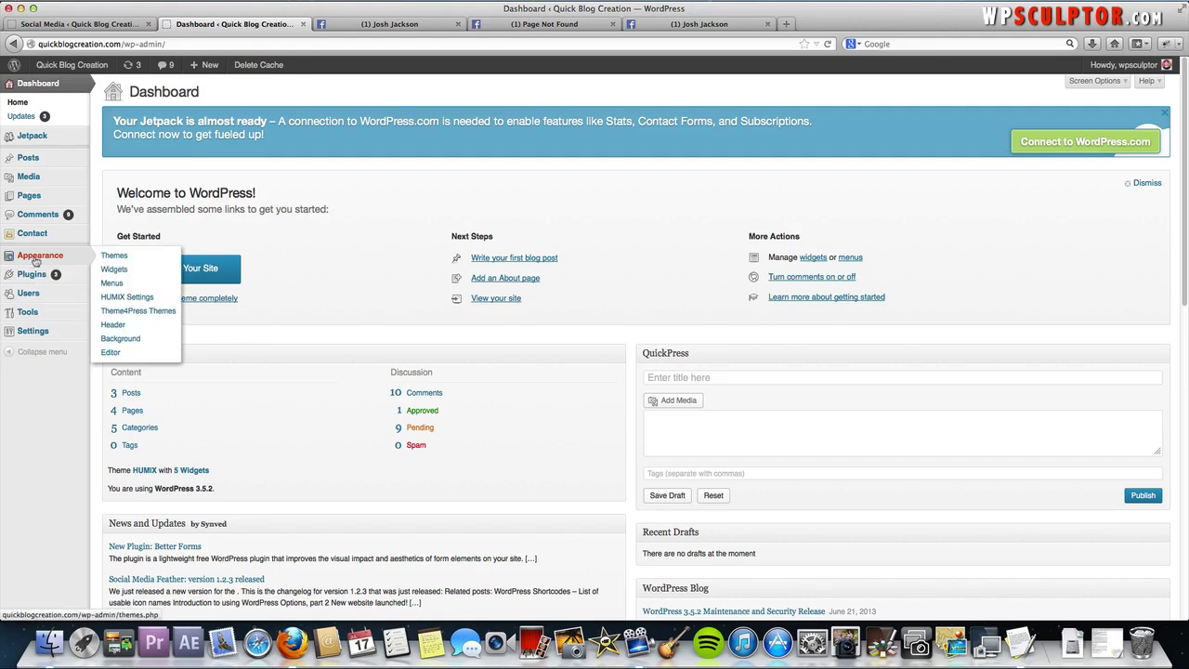
{"action": "left_click", "coordinate": [139, 298]}
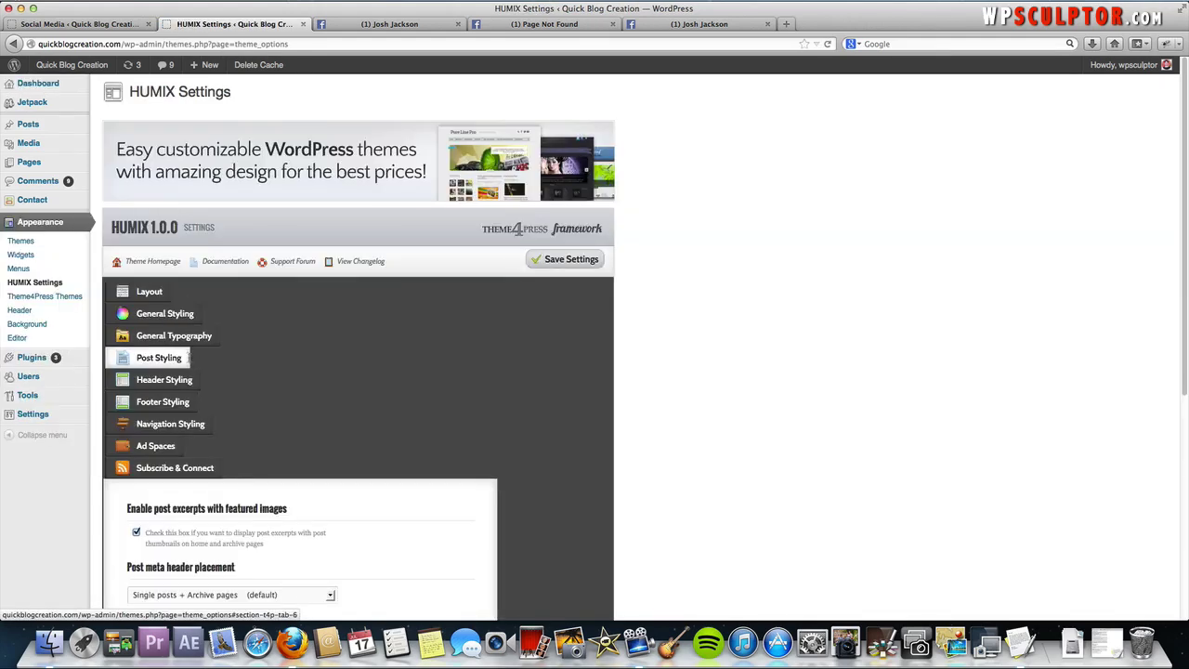
{"action": "left_click", "coordinate": [182, 361]}
{"action": "scroll", "coordinate": [199, 381], "scroll_direction": "down", "scroll_amount": 1}
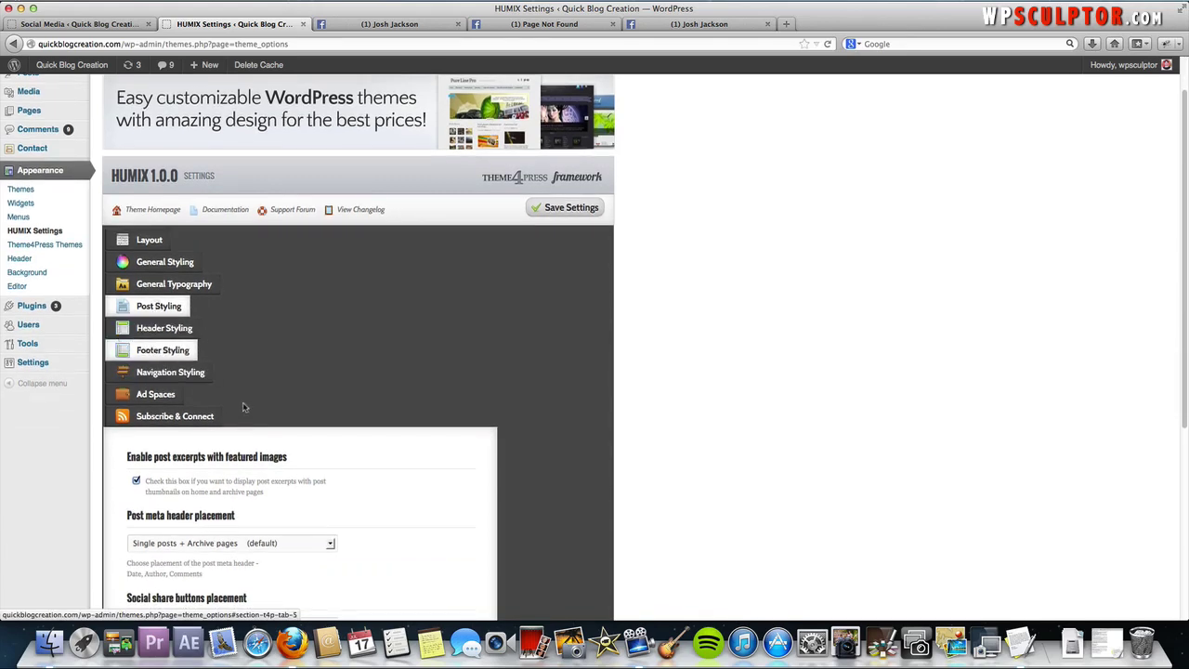
{"action": "scroll", "coordinate": [246, 411], "scroll_direction": "down", "scroll_amount": 3}
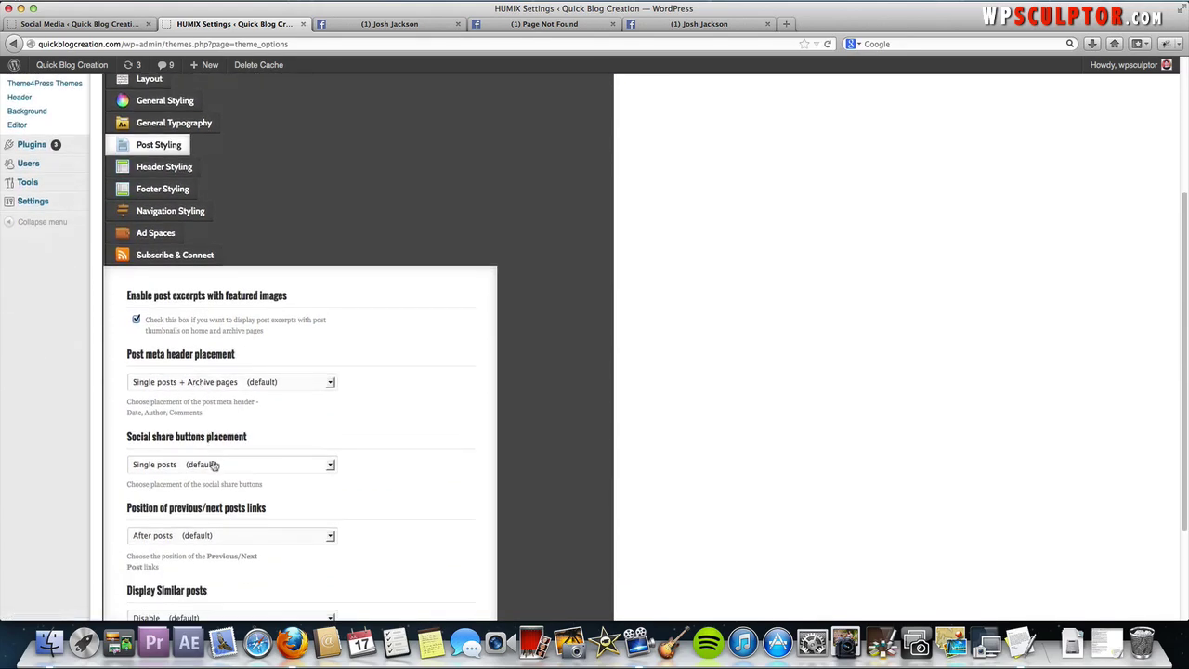
{"action": "left_click", "coordinate": [214, 464]}
{"action": "left_click", "coordinate": [209, 508]}
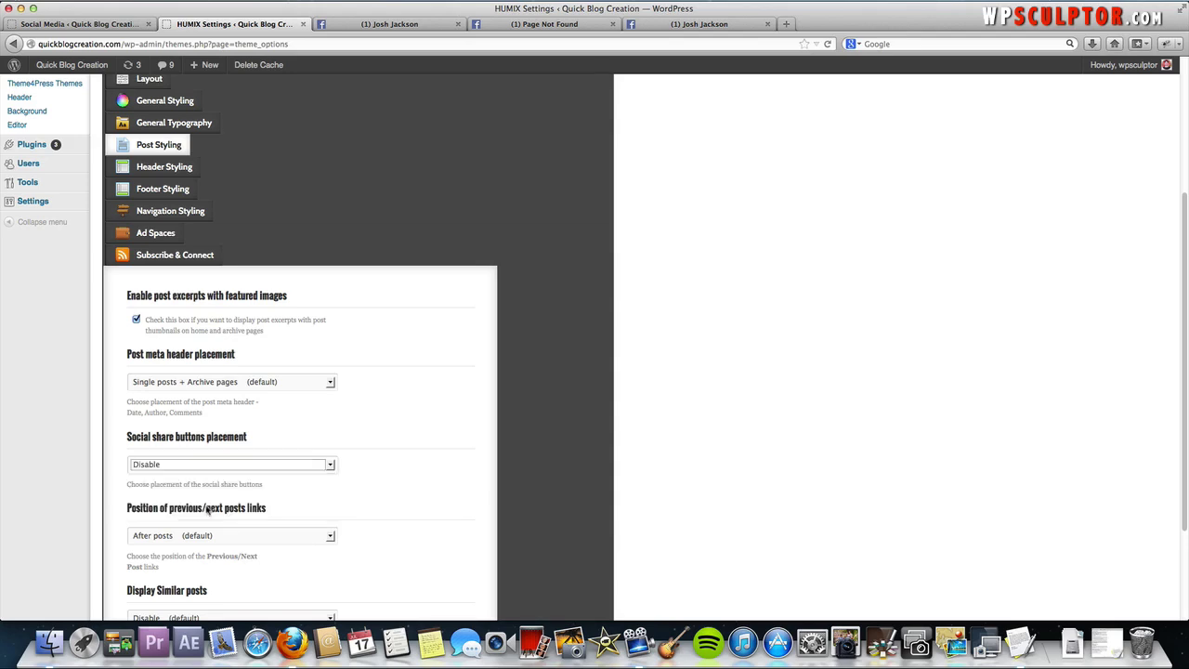
Save the HUMIX theme settings and open the full Vienna Trip post on the live site to check its share buttons
{"action": "scroll", "coordinate": [416, 453], "scroll_direction": "down", "scroll_amount": 3}
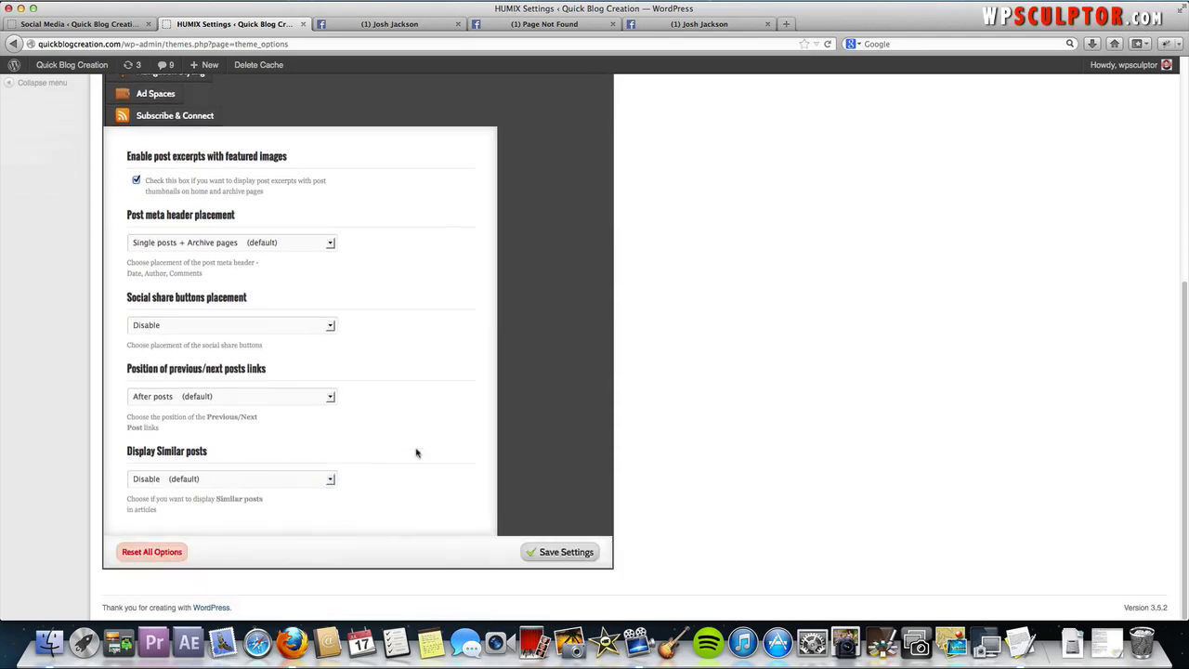
{"action": "left_click", "coordinate": [549, 551]}
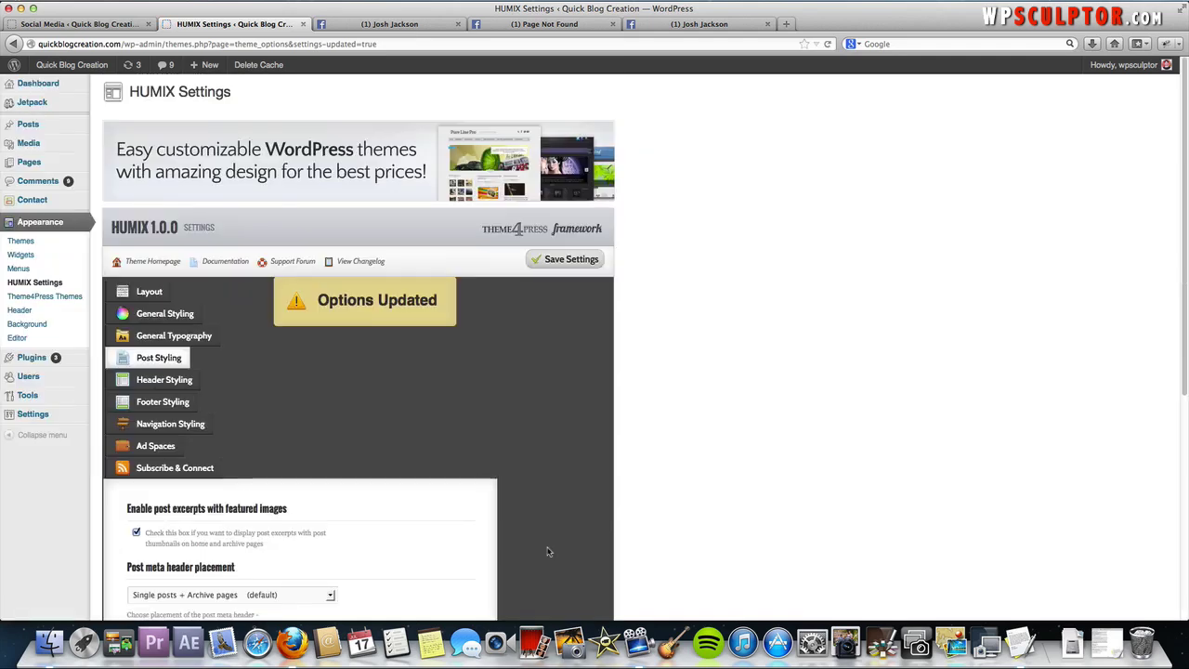
{"action": "mouse_move", "coordinate": [44, 163]}
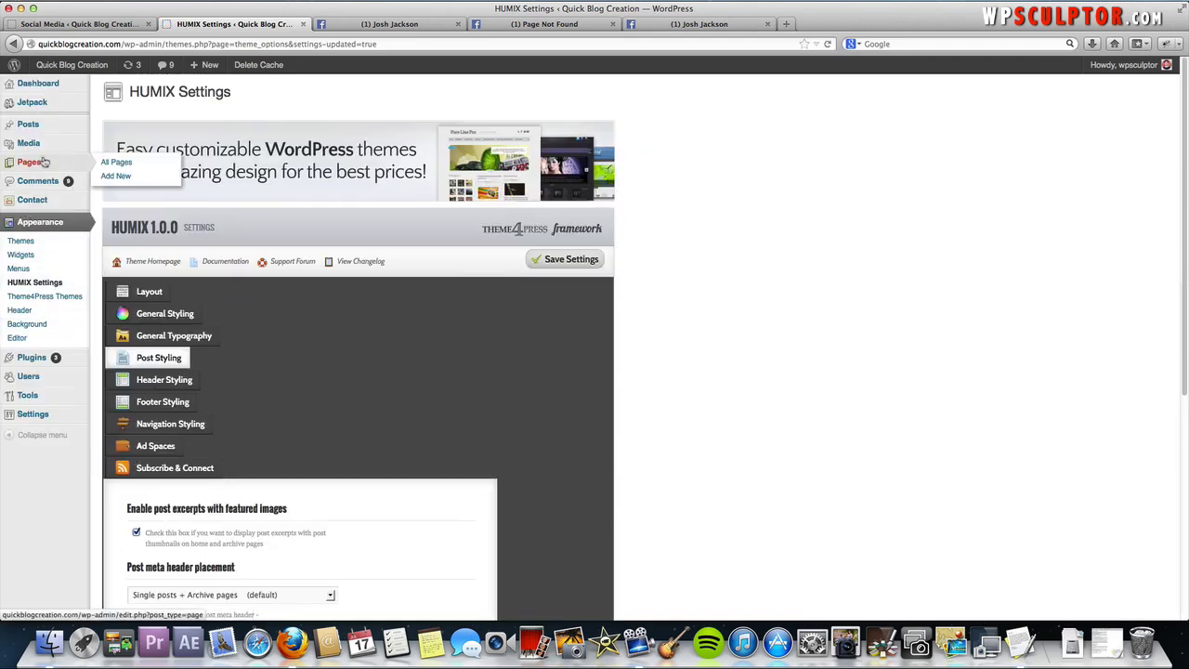
{"action": "left_click", "coordinate": [99, 68]}
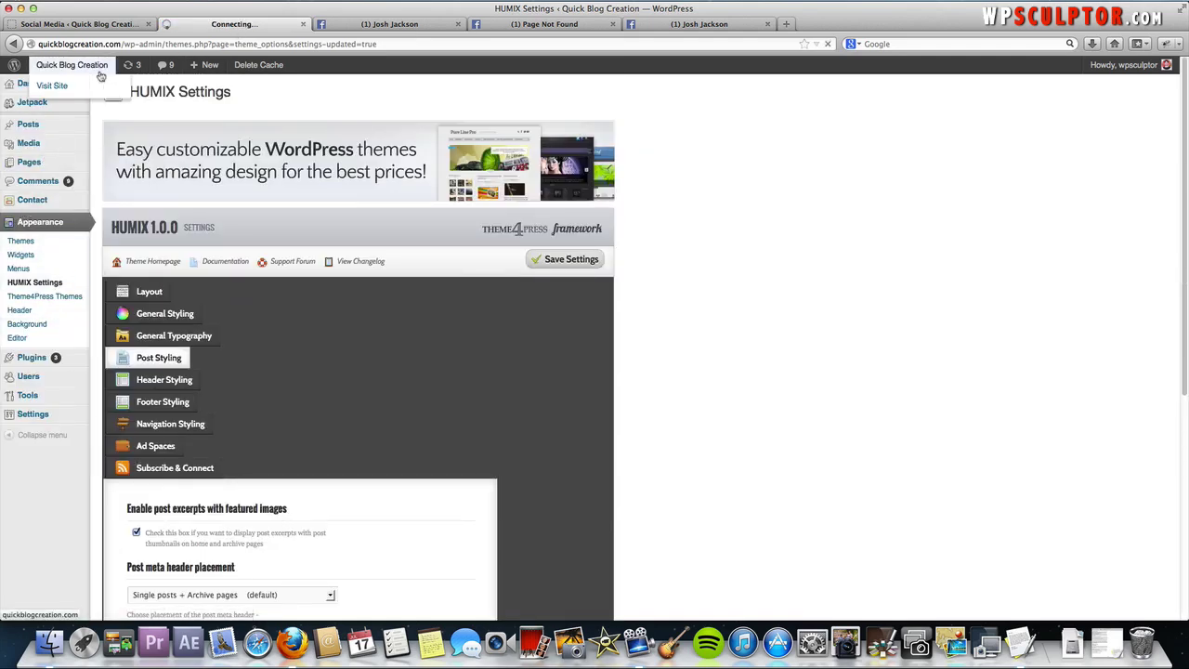
{"action": "scroll", "coordinate": [624, 446], "scroll_direction": "down", "scroll_amount": 5}
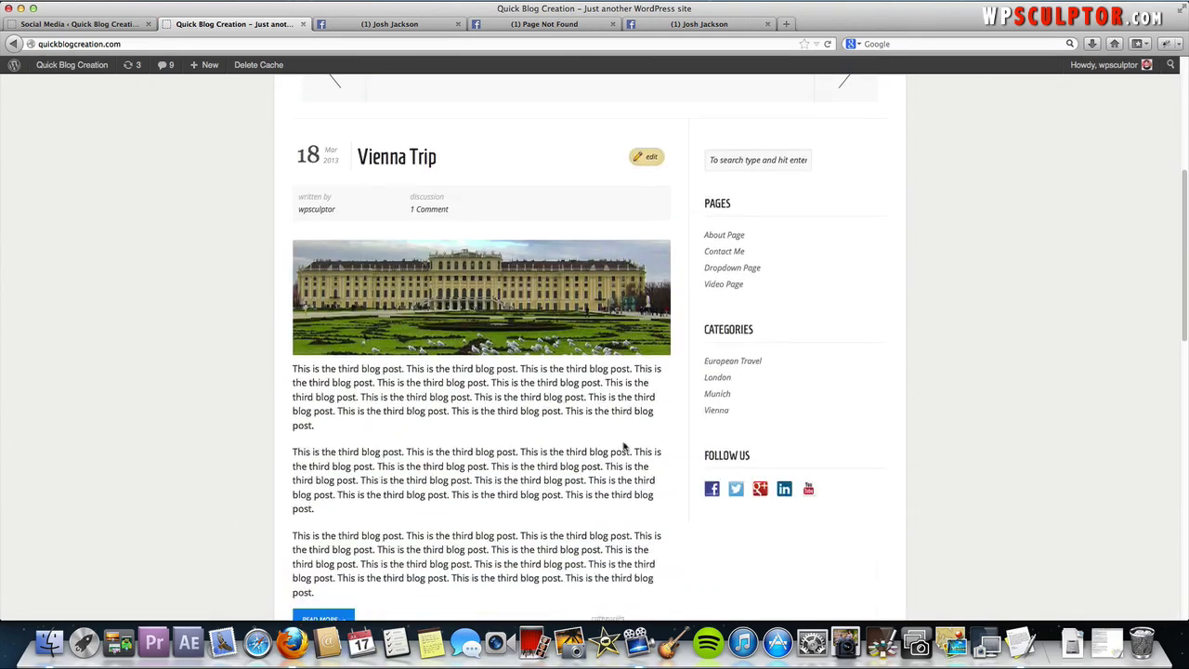
{"action": "scroll", "coordinate": [623, 447], "scroll_direction": "down", "scroll_amount": 3}
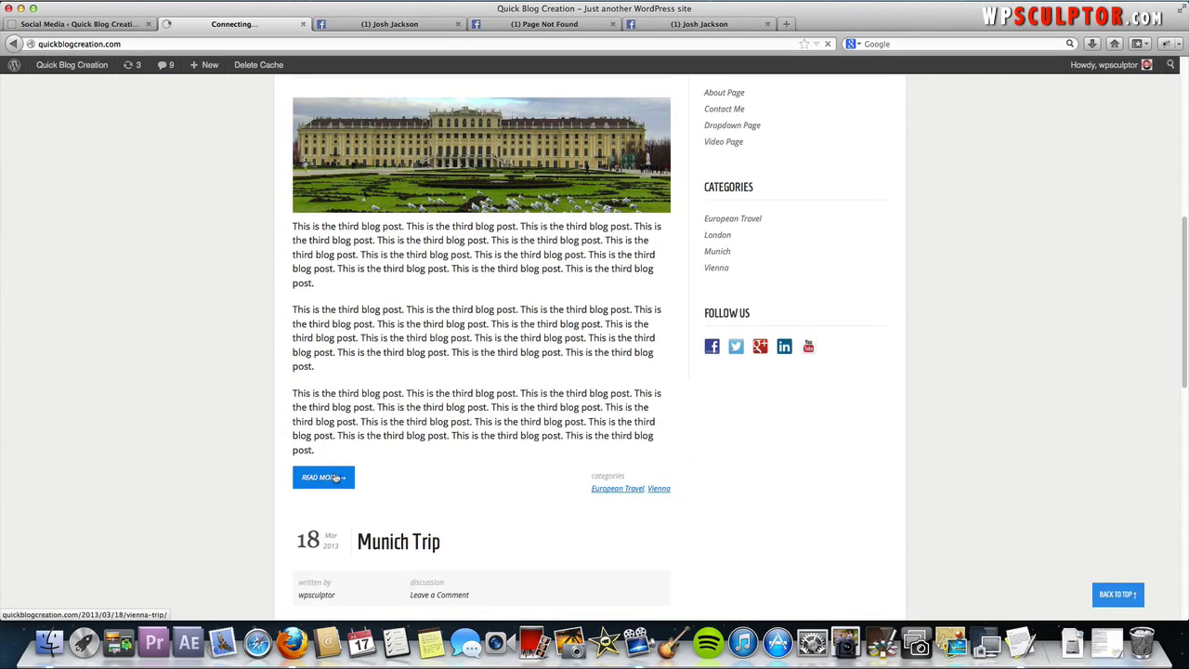
{"action": "left_click", "coordinate": [336, 477]}
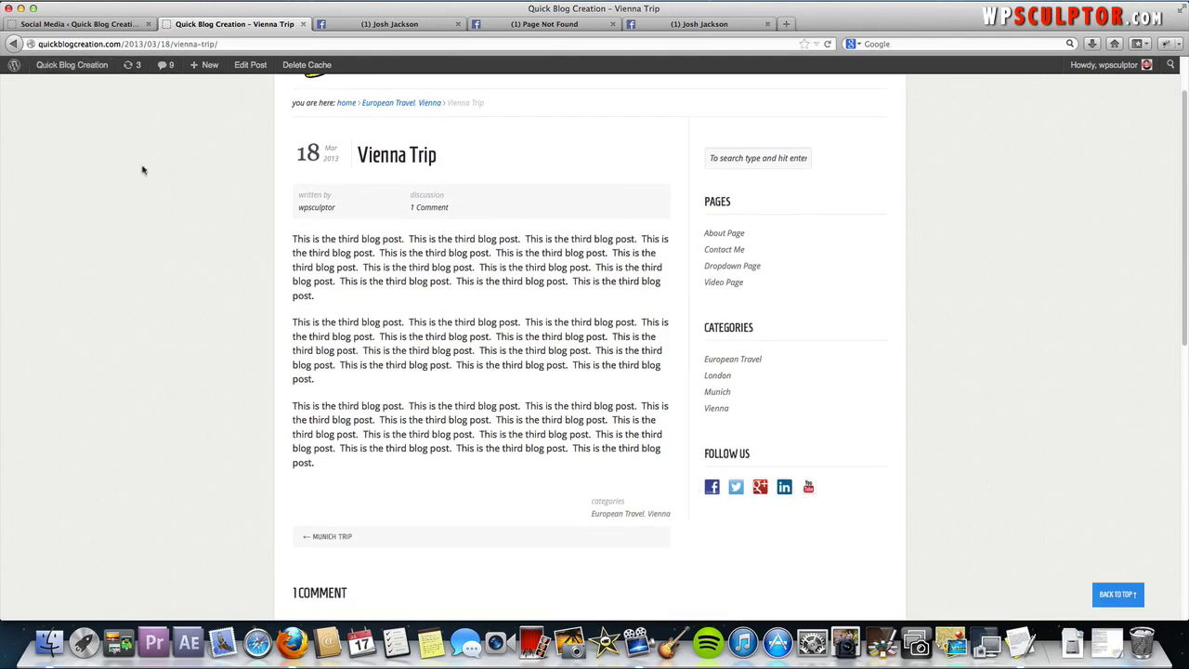
In the Social Media Feather settings, turn on Display Sharing Buttons with post as the share post type and save the changes
{"action": "left_click", "coordinate": [80, 26]}
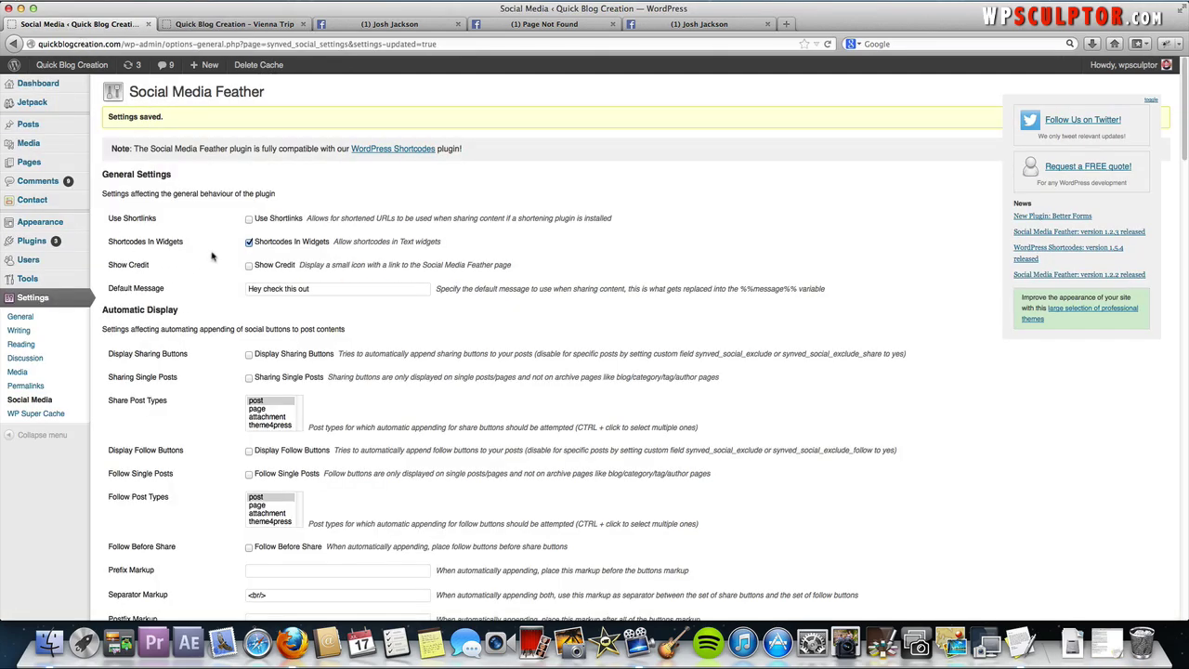
{"action": "scroll", "coordinate": [212, 257], "scroll_direction": "down", "scroll_amount": 1}
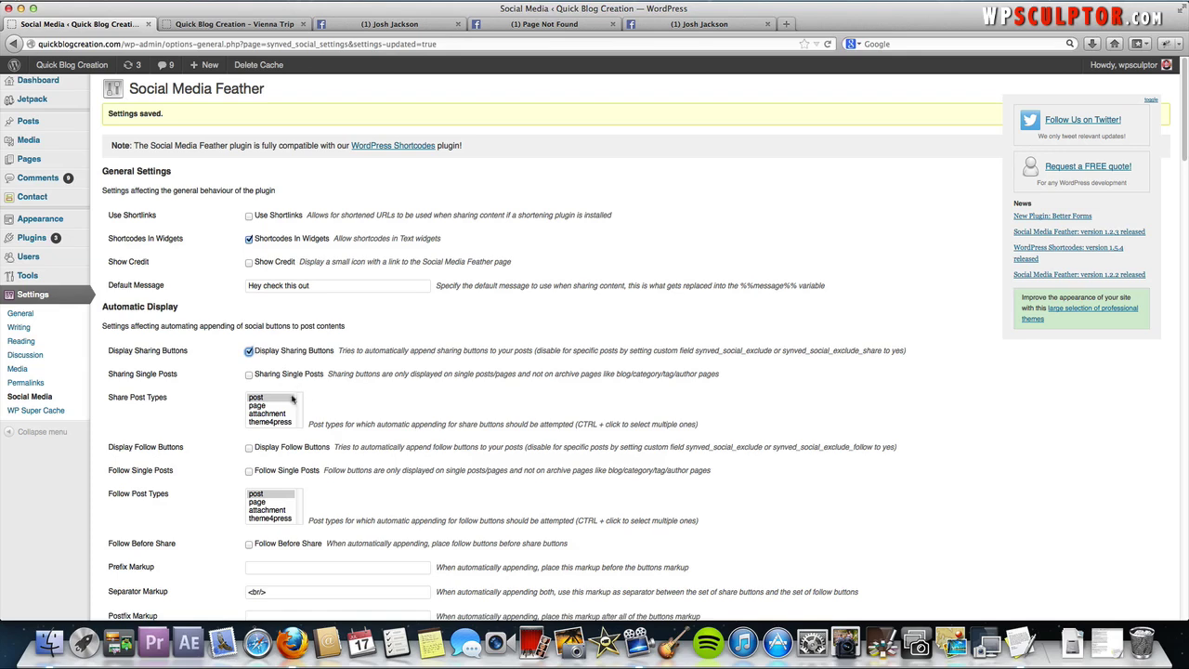
{"action": "left_click", "coordinate": [259, 398]}
{"action": "left_click", "coordinate": [368, 394]}
{"action": "left_click", "coordinate": [255, 406], "text": "super"}
{"action": "left_click", "coordinate": [259, 399]}
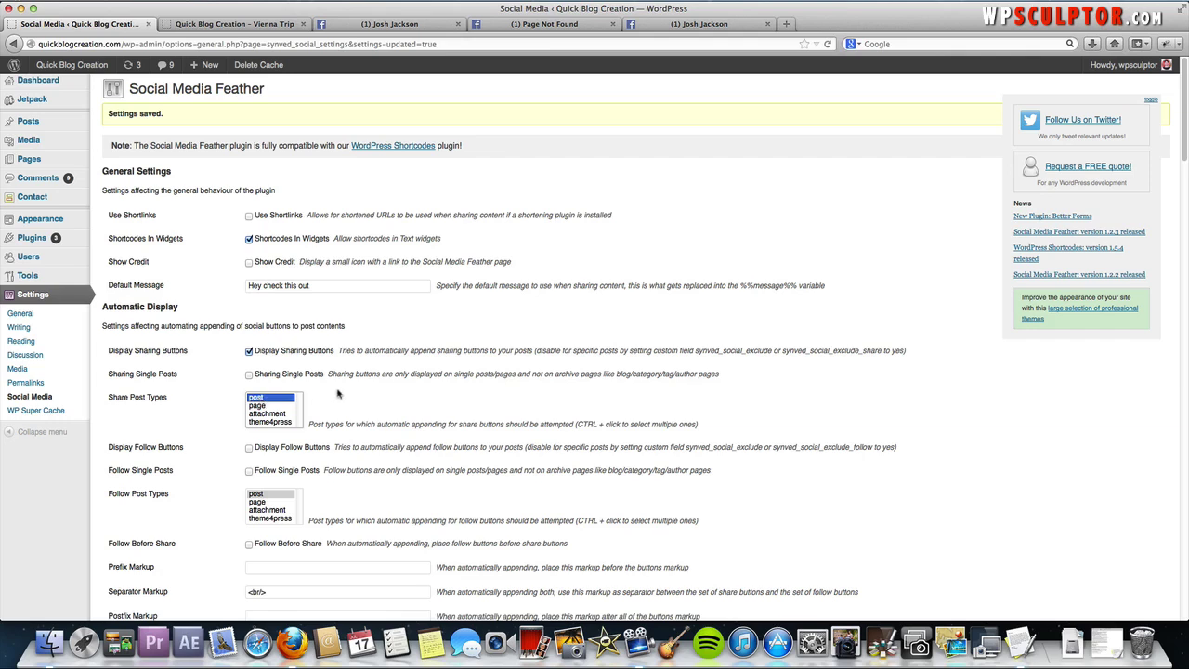
{"action": "left_click", "coordinate": [337, 394]}
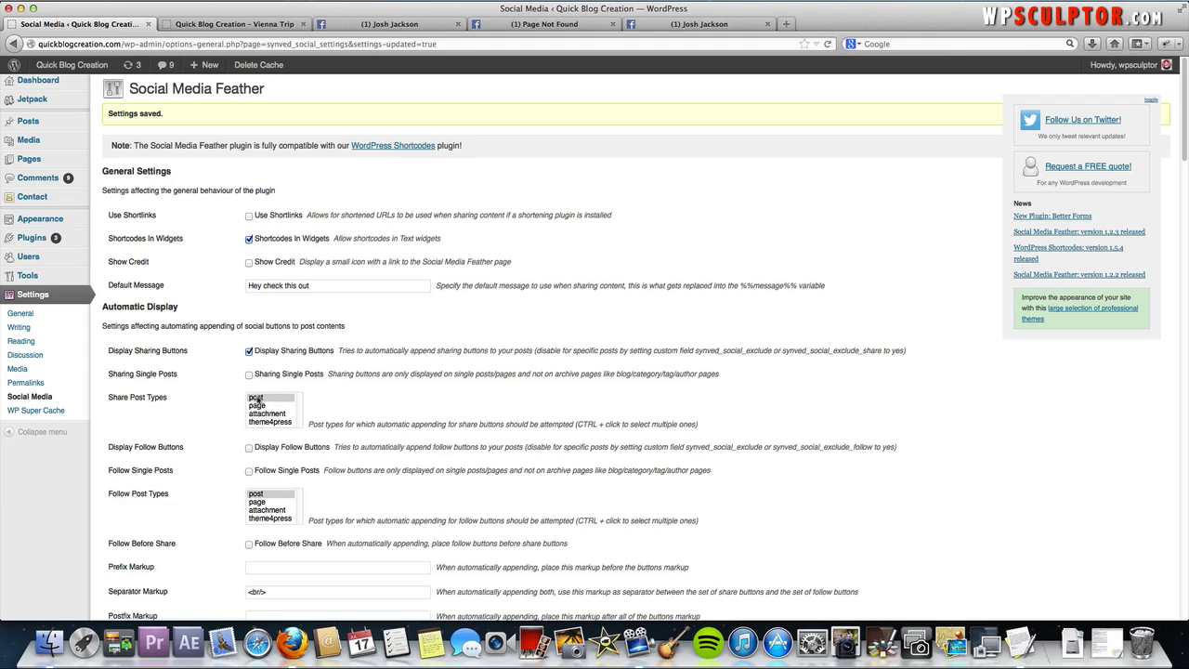
{"action": "scroll", "coordinate": [355, 395], "scroll_direction": "down", "scroll_amount": 20}
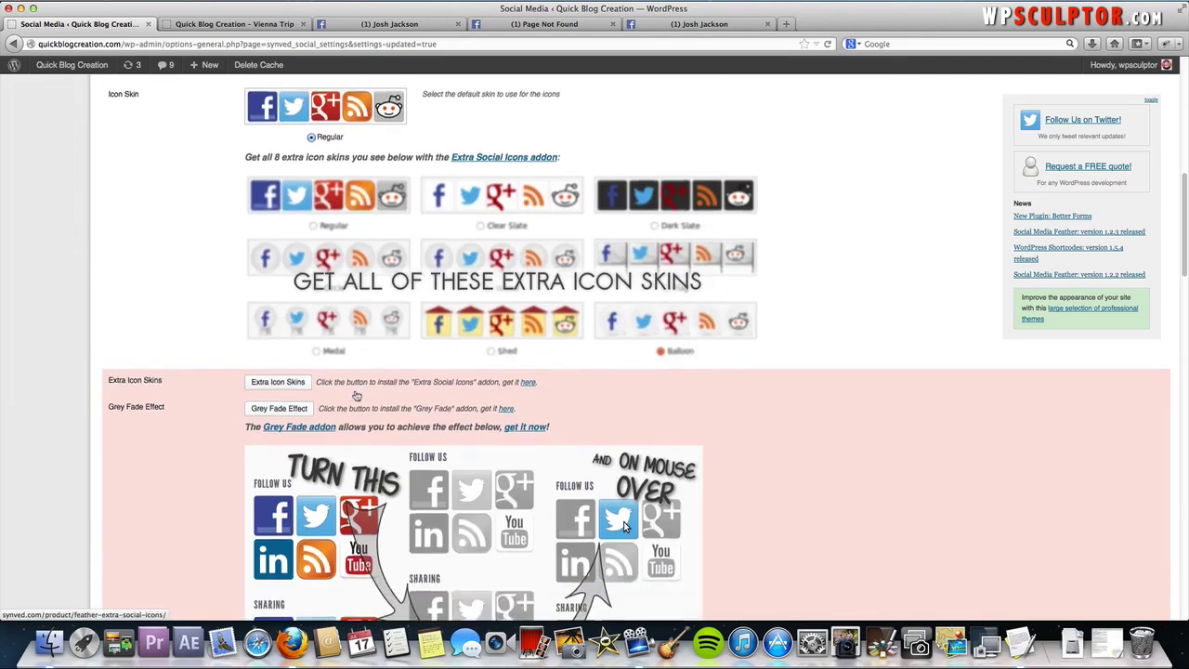
{"action": "scroll", "coordinate": [356, 395], "scroll_direction": "down", "scroll_amount": 20}
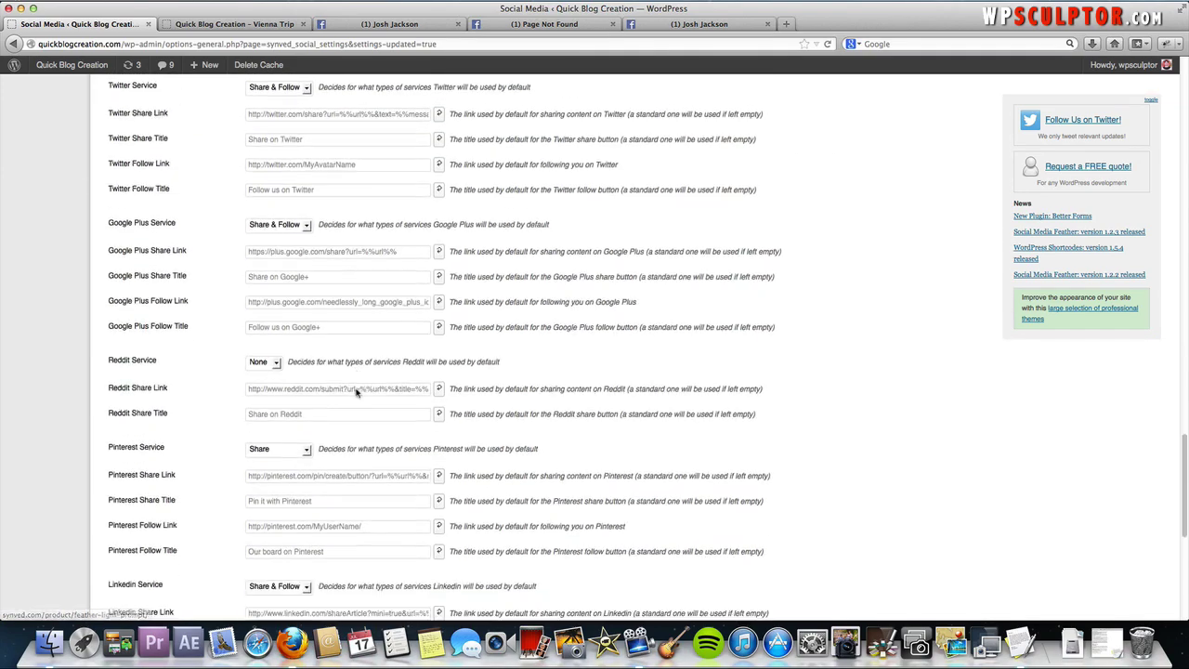
{"action": "left_click", "coordinate": [135, 555]}
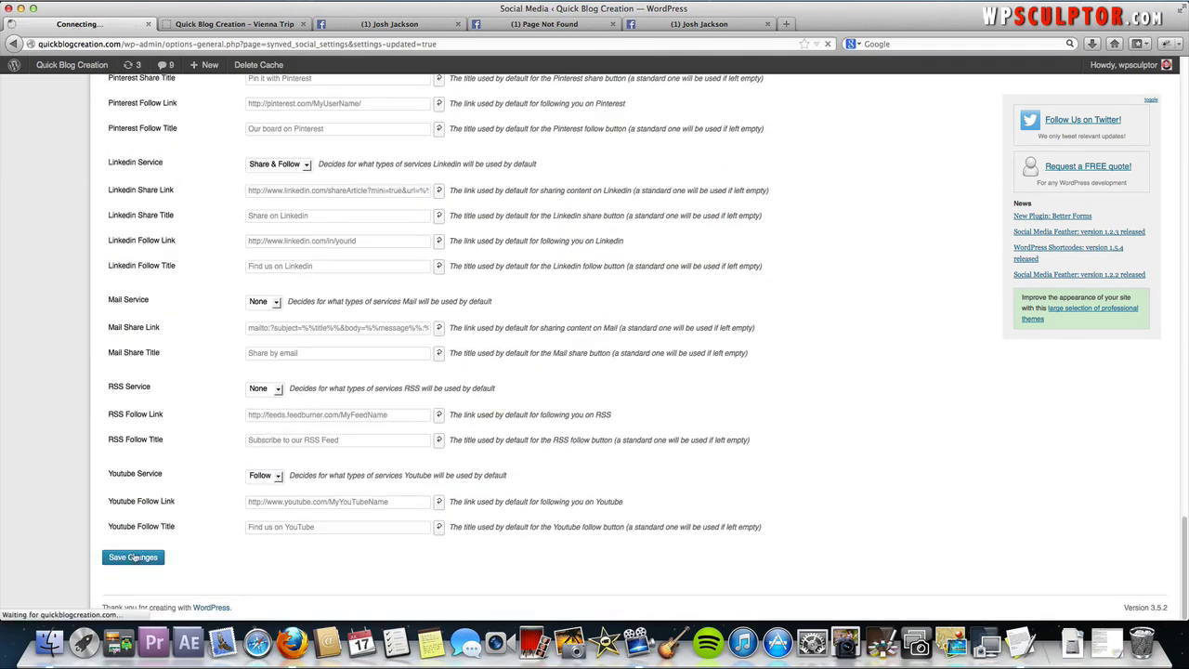
Reload the Vienna Trip post and test the Facebook share icon beneath its text
{"action": "left_click", "coordinate": [260, 23]}
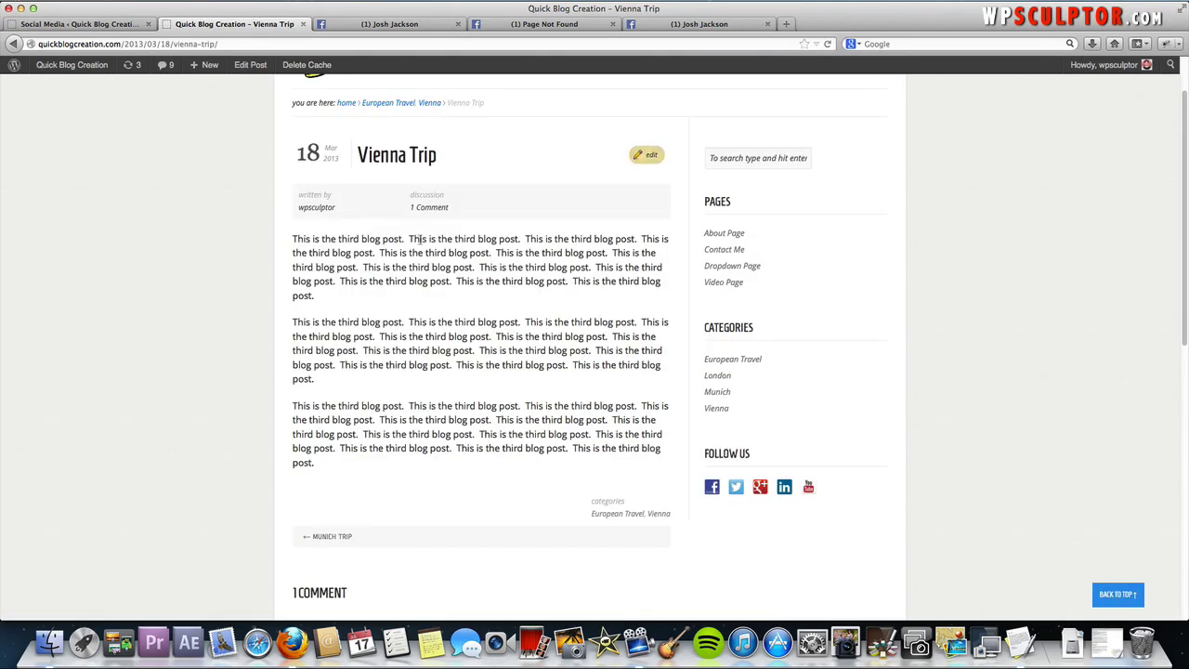
{"action": "key", "text": "super+r"}
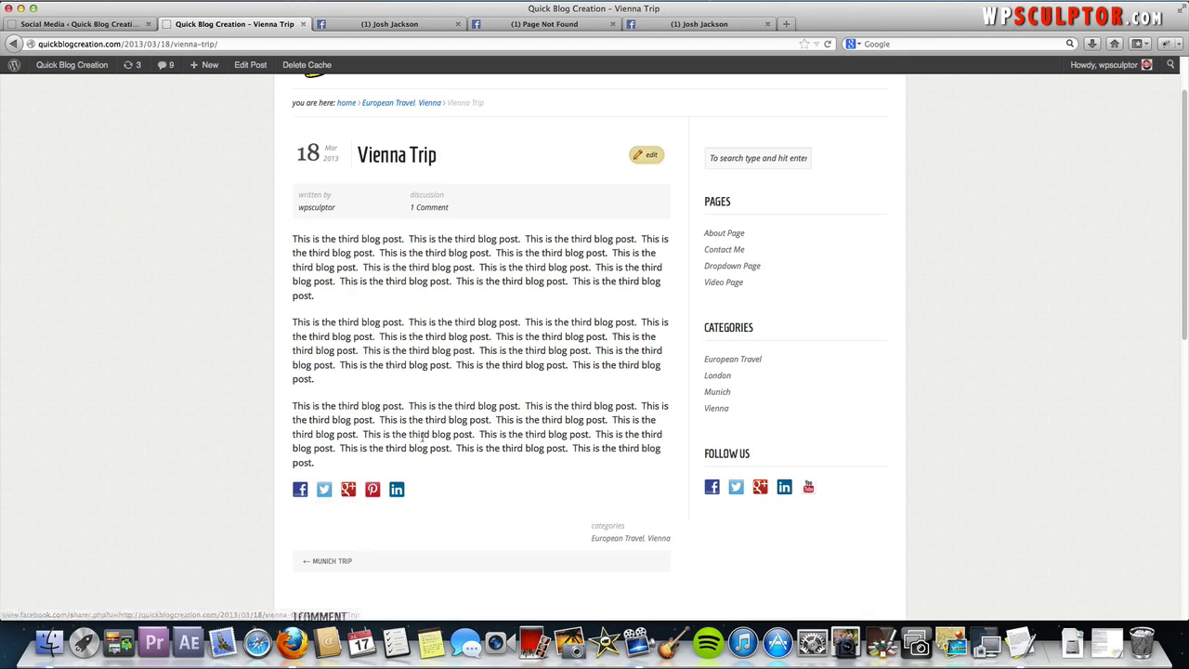
{"action": "left_click", "coordinate": [301, 492]}
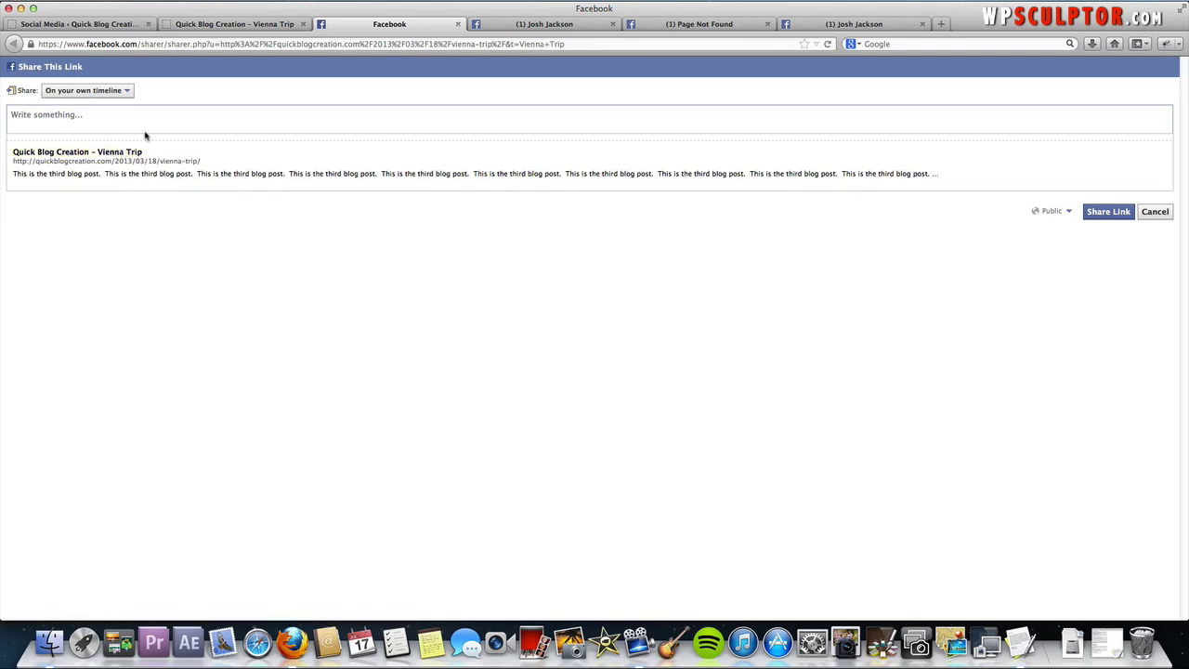
In the plugin's Service Providers settings, set the Facebook Service to Follow
{"action": "left_click", "coordinate": [62, 26]}
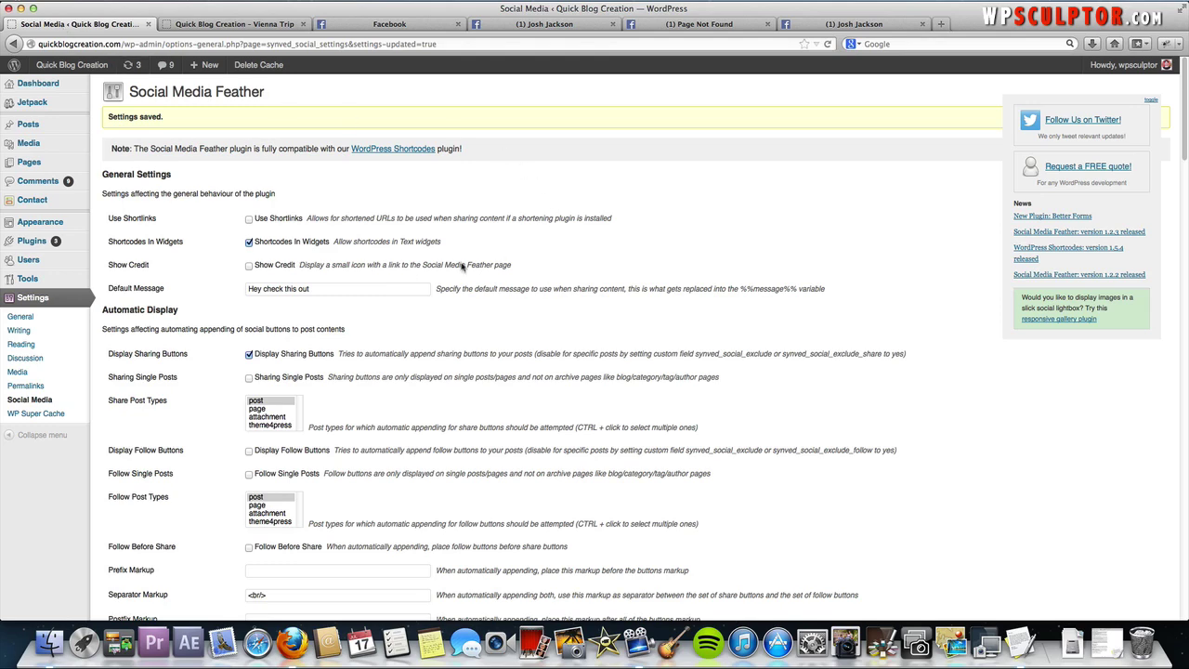
{"action": "scroll", "coordinate": [366, 327], "scroll_direction": "down", "scroll_amount": 3}
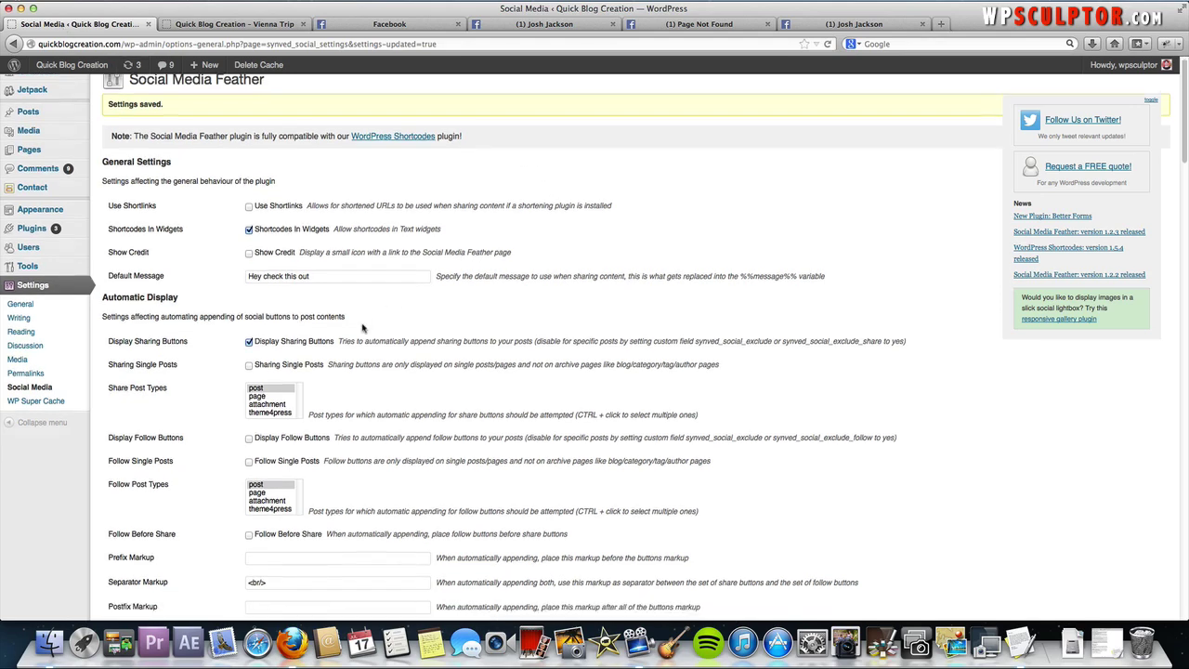
{"action": "scroll", "coordinate": [364, 327], "scroll_direction": "up", "scroll_amount": 3}
{"action": "scroll", "coordinate": [362, 328], "scroll_direction": "down", "scroll_amount": 2}
{"action": "scroll", "coordinate": [362, 328], "scroll_direction": "down", "scroll_amount": 10}
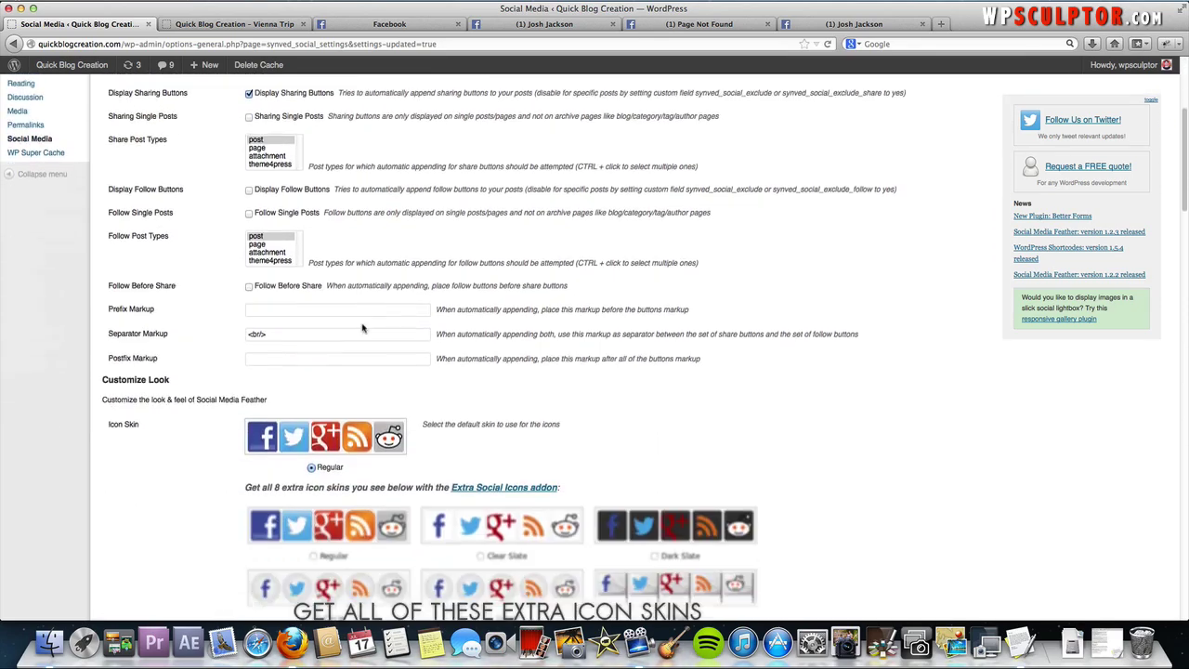
{"action": "scroll", "coordinate": [364, 329], "scroll_direction": "down", "scroll_amount": 5}
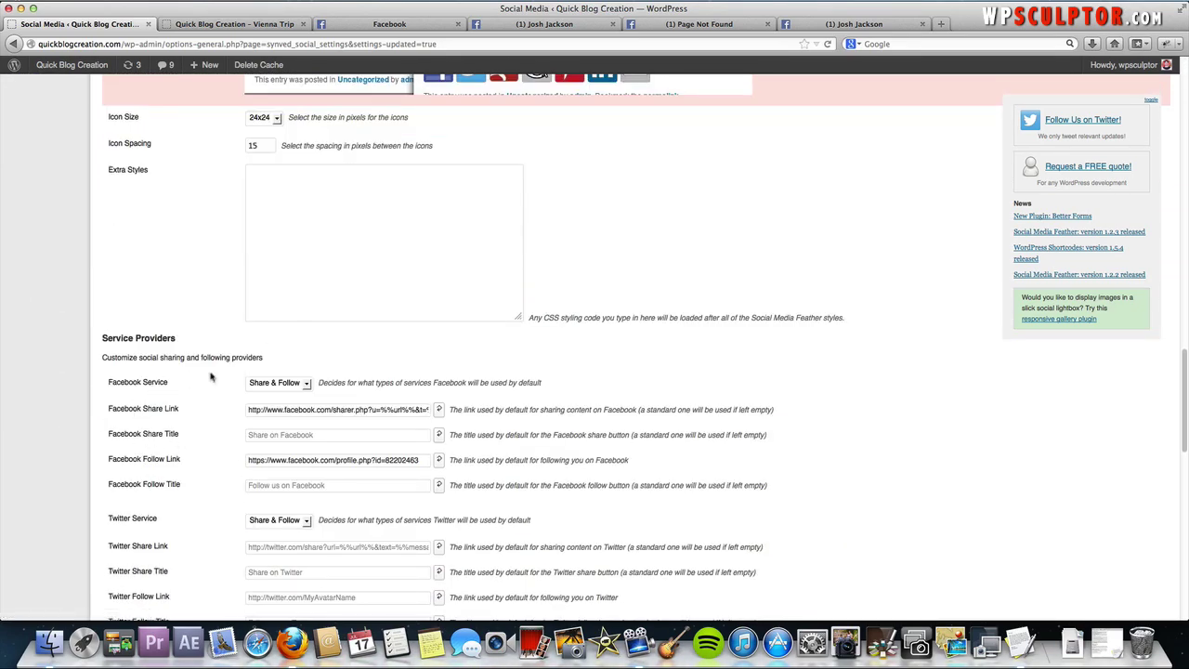
{"action": "left_click", "coordinate": [303, 384]}
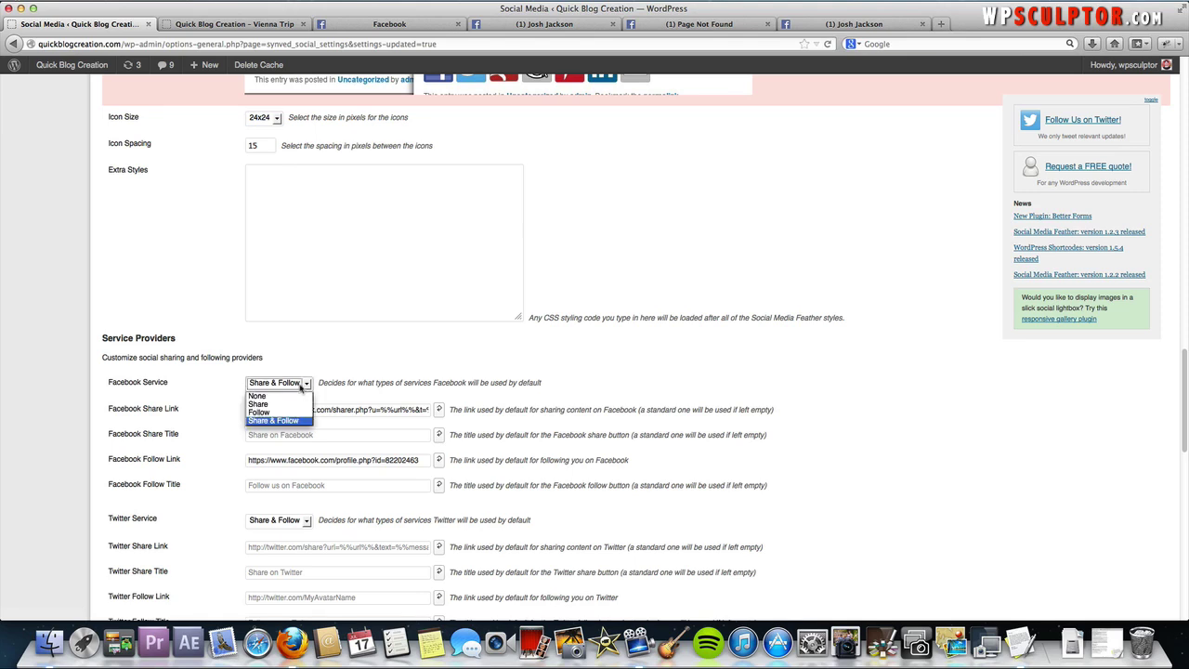
{"action": "left_click", "coordinate": [270, 413]}
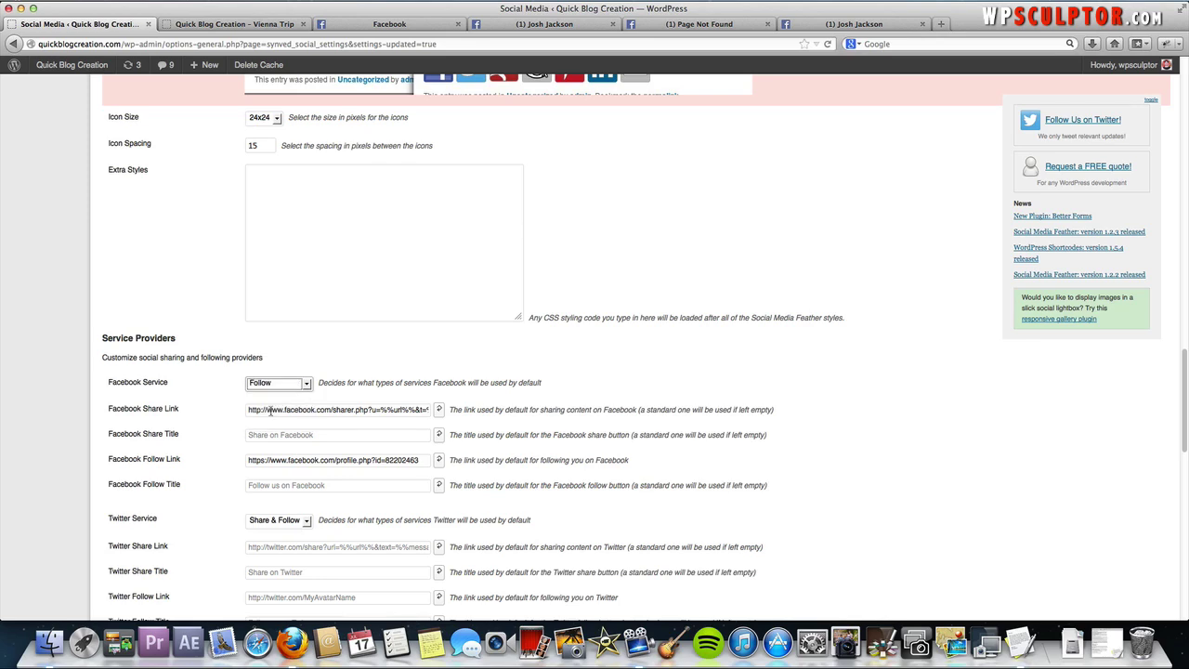
Save the Facebook service change and check the share icons beneath the Vienna Trip post
{"action": "scroll", "coordinate": [358, 342], "scroll_direction": "down", "scroll_amount": 10}
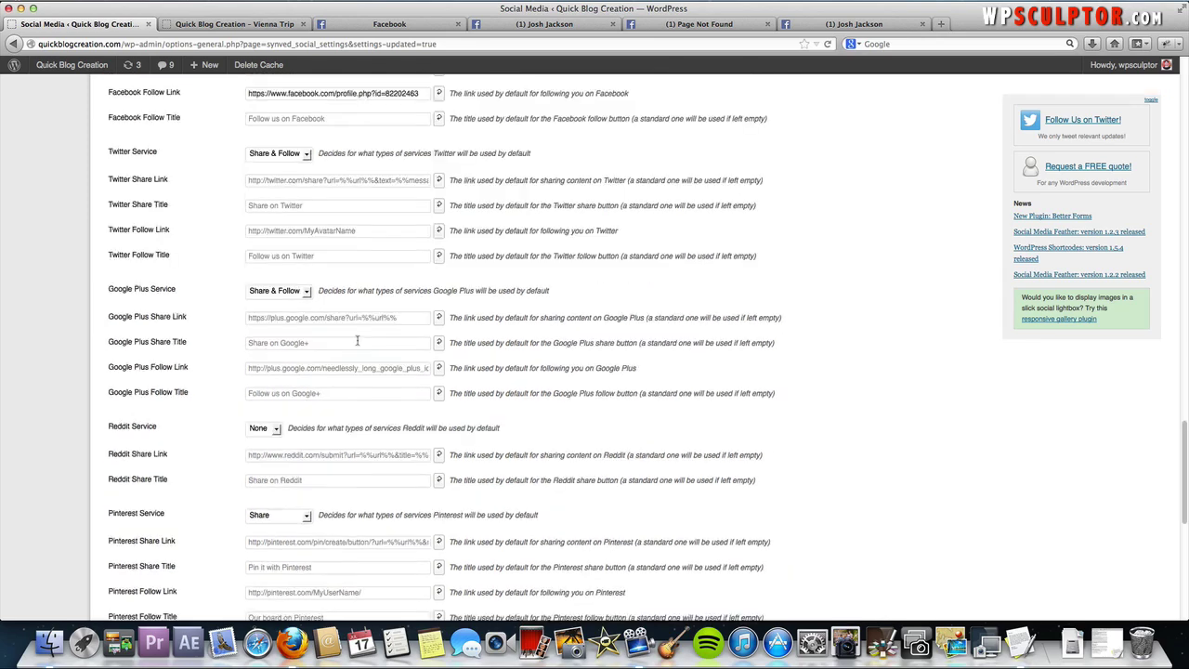
{"action": "left_click", "coordinate": [131, 560]}
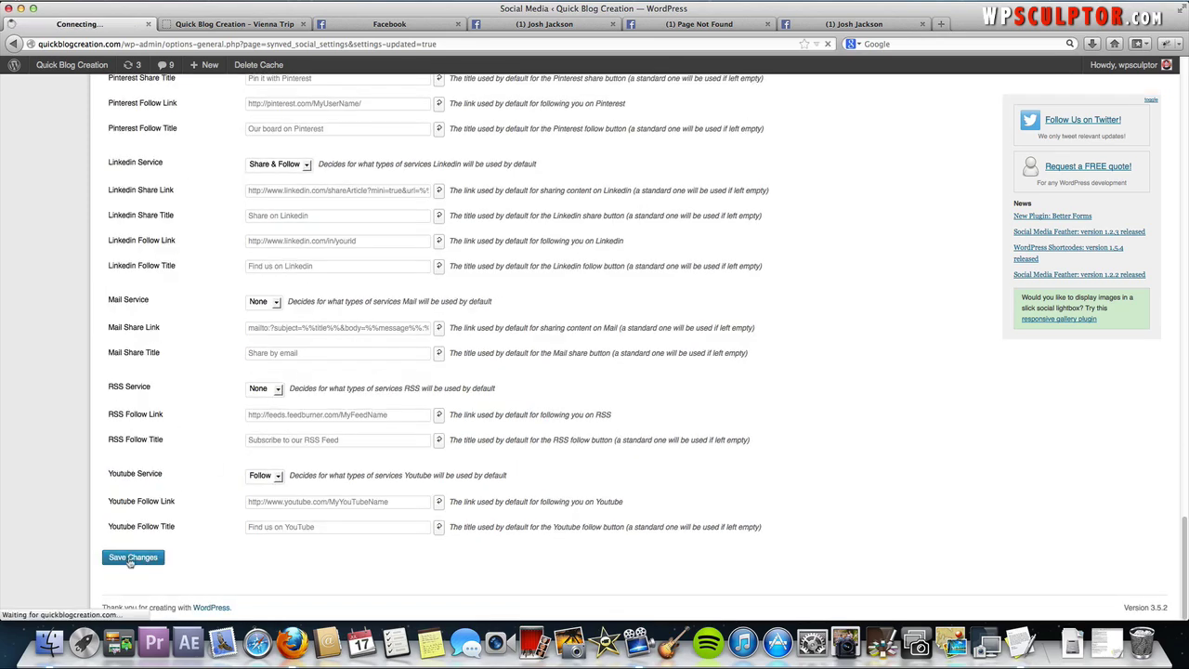
{"action": "left_click", "coordinate": [234, 24]}
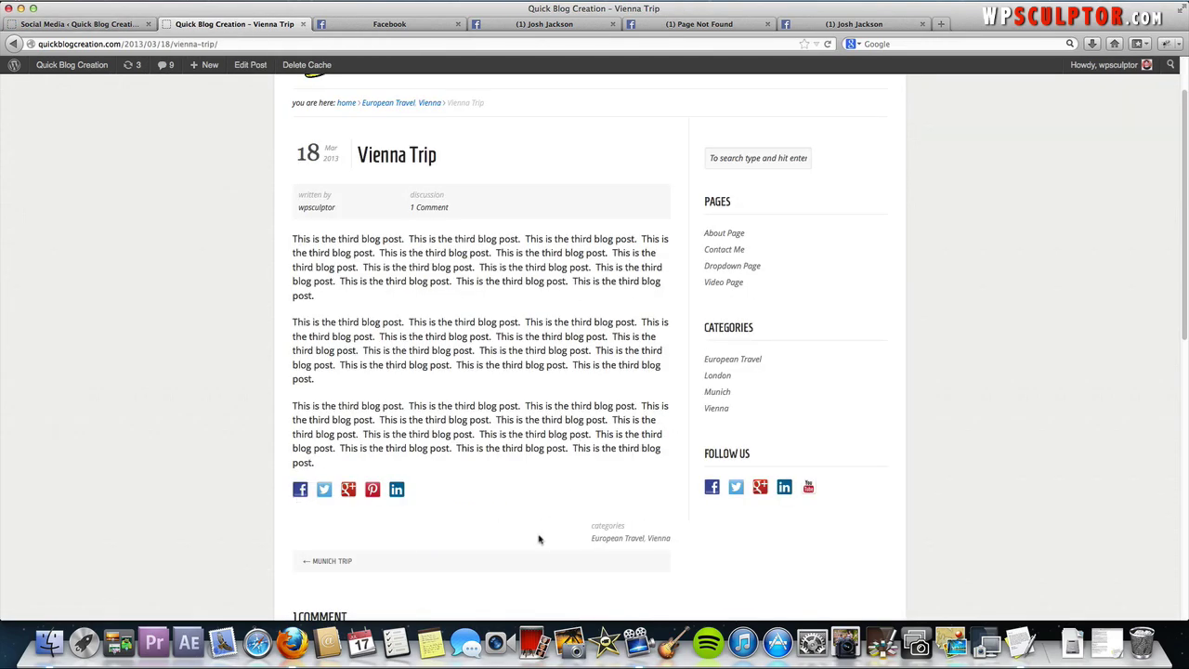
{"action": "left_click", "coordinate": [300, 490]}
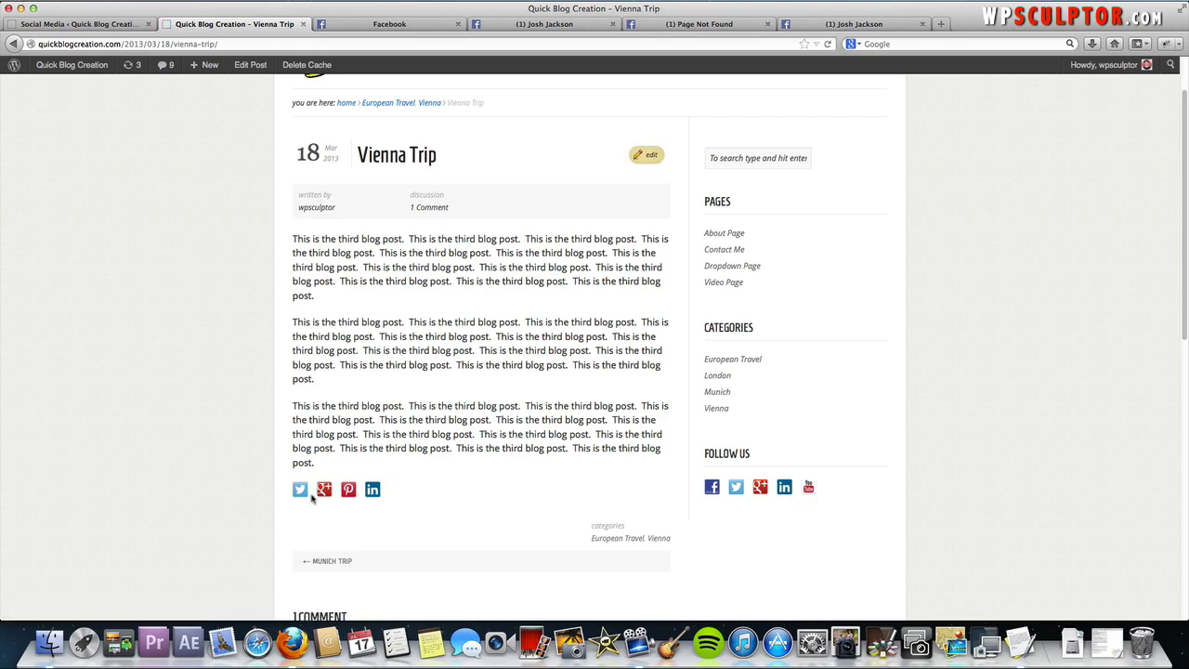
Set the Facebook Service back to Share & Follow in the Social Media Feather settings
{"action": "left_click", "coordinate": [74, 26]}
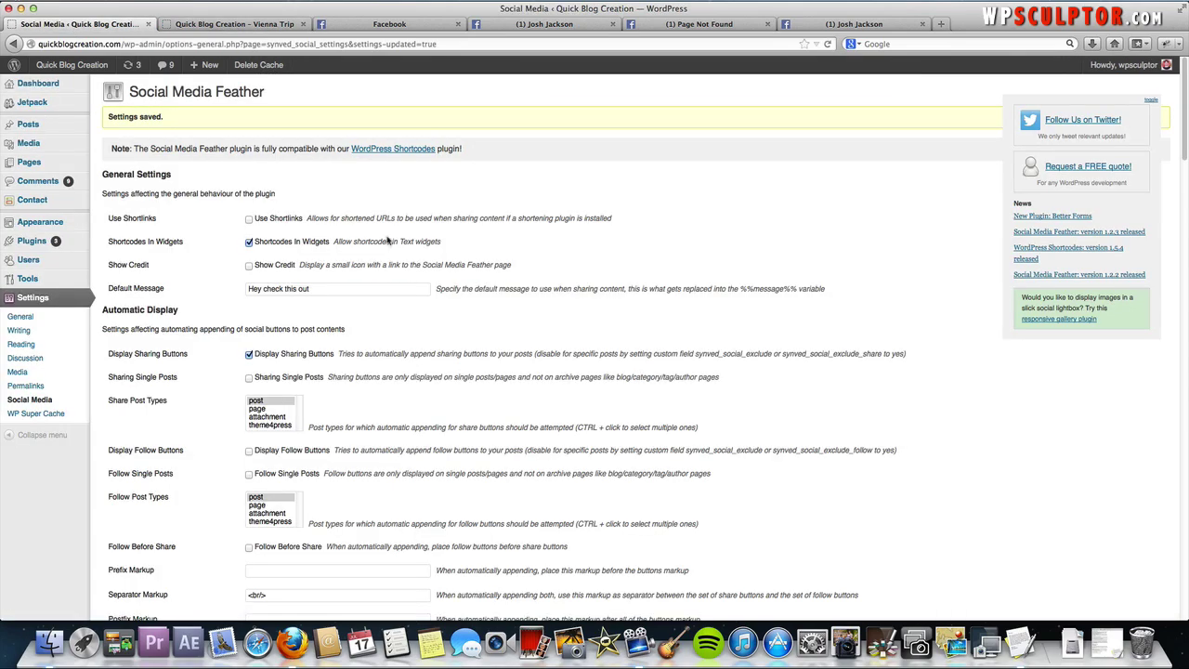
{"action": "scroll", "coordinate": [341, 400], "scroll_direction": "down", "scroll_amount": 15}
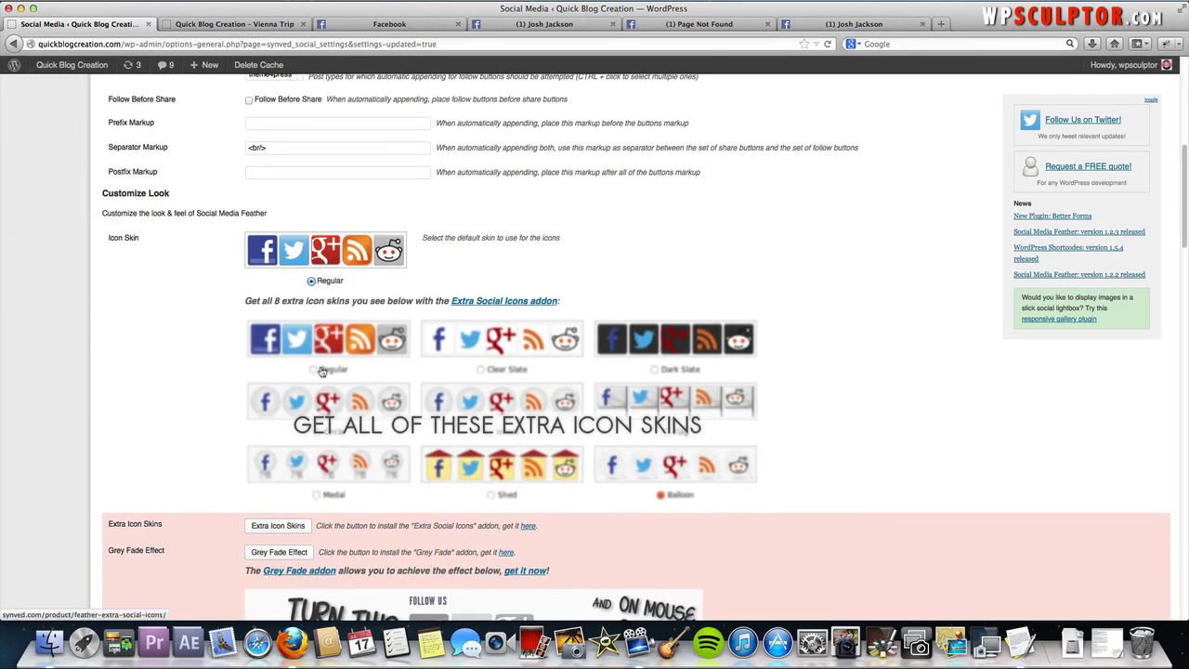
{"action": "scroll", "coordinate": [624, 385], "scroll_direction": "down", "scroll_amount": 10}
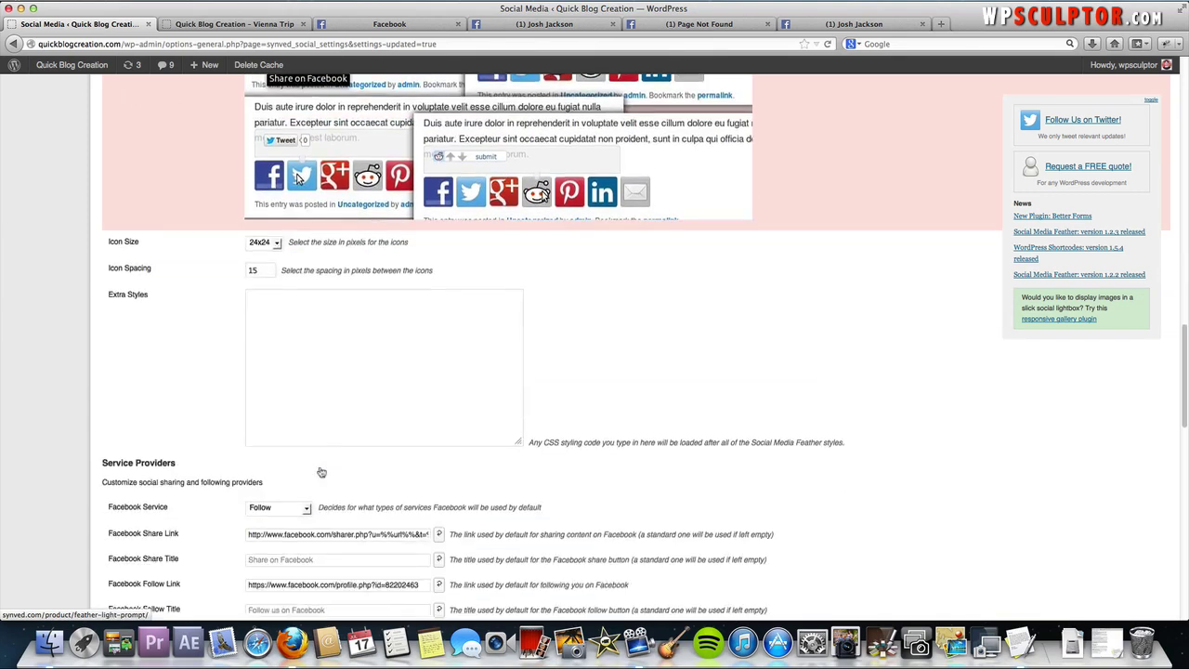
{"action": "left_click", "coordinate": [305, 433]}
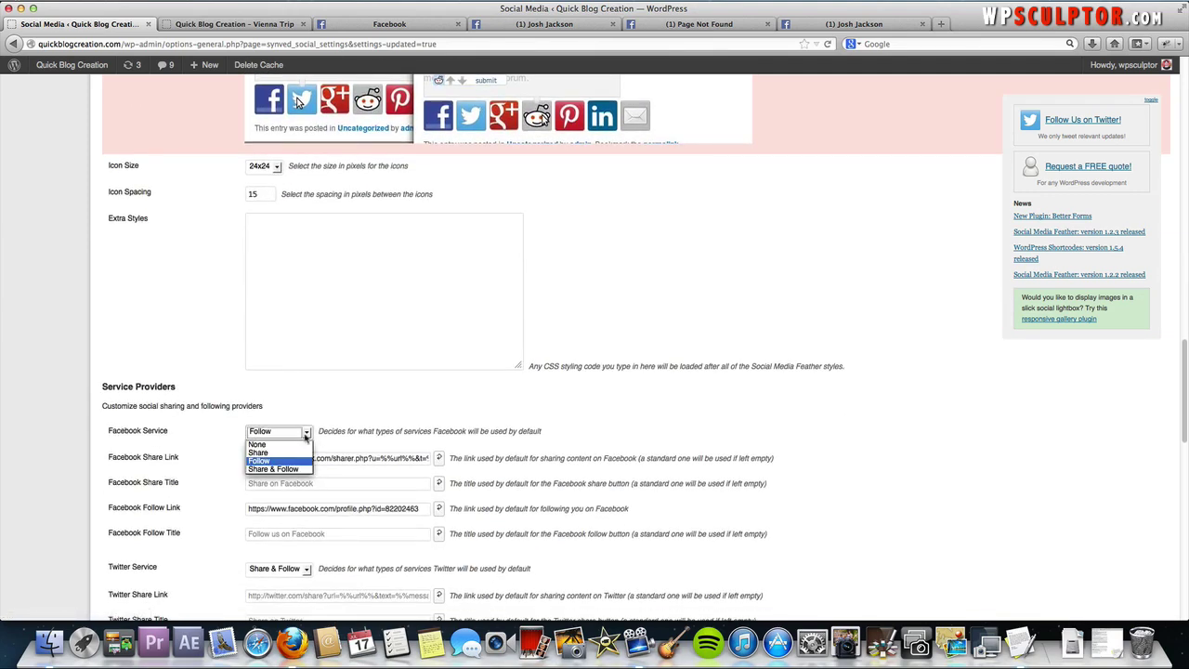
{"action": "left_click", "coordinate": [298, 469]}
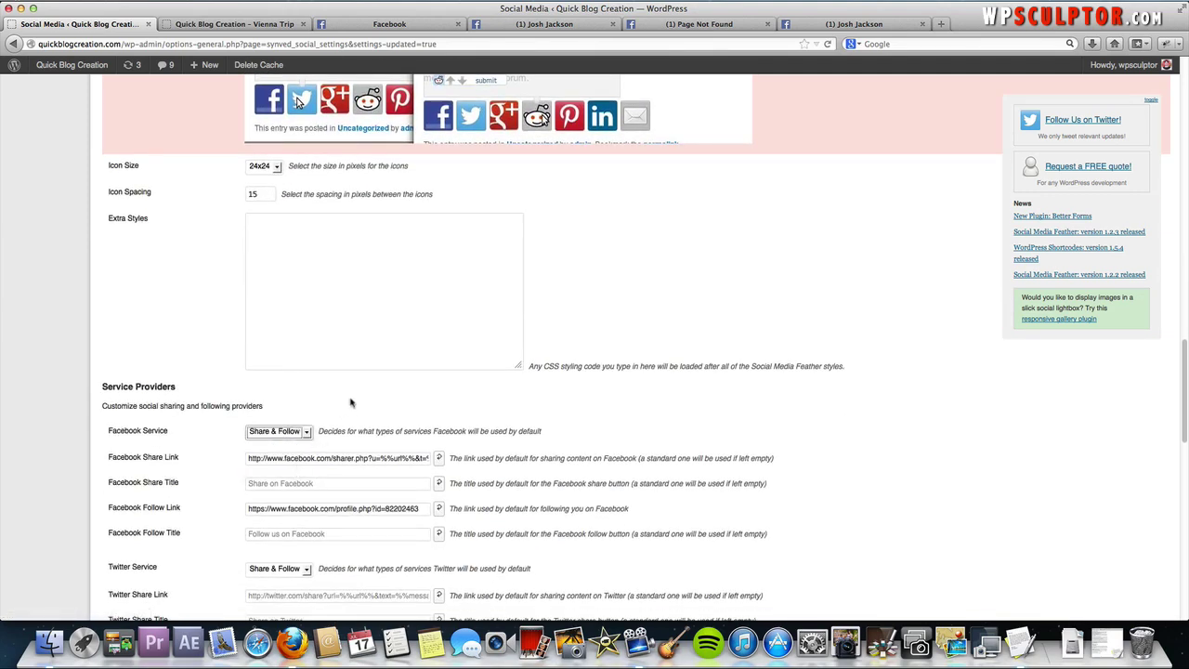
{"action": "scroll", "coordinate": [350, 402], "scroll_direction": "down", "scroll_amount": 1}
{"action": "scroll", "coordinate": [350, 400], "scroll_direction": "up", "scroll_amount": 5}
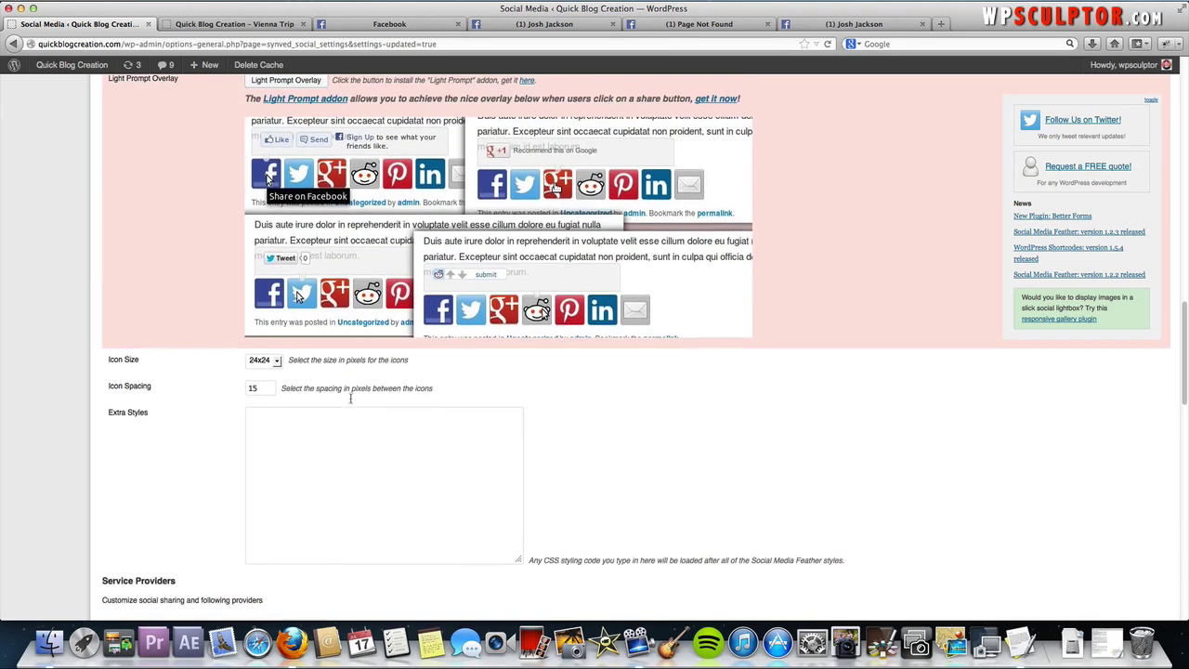
{"action": "scroll", "coordinate": [350, 399], "scroll_direction": "up", "scroll_amount": 15}
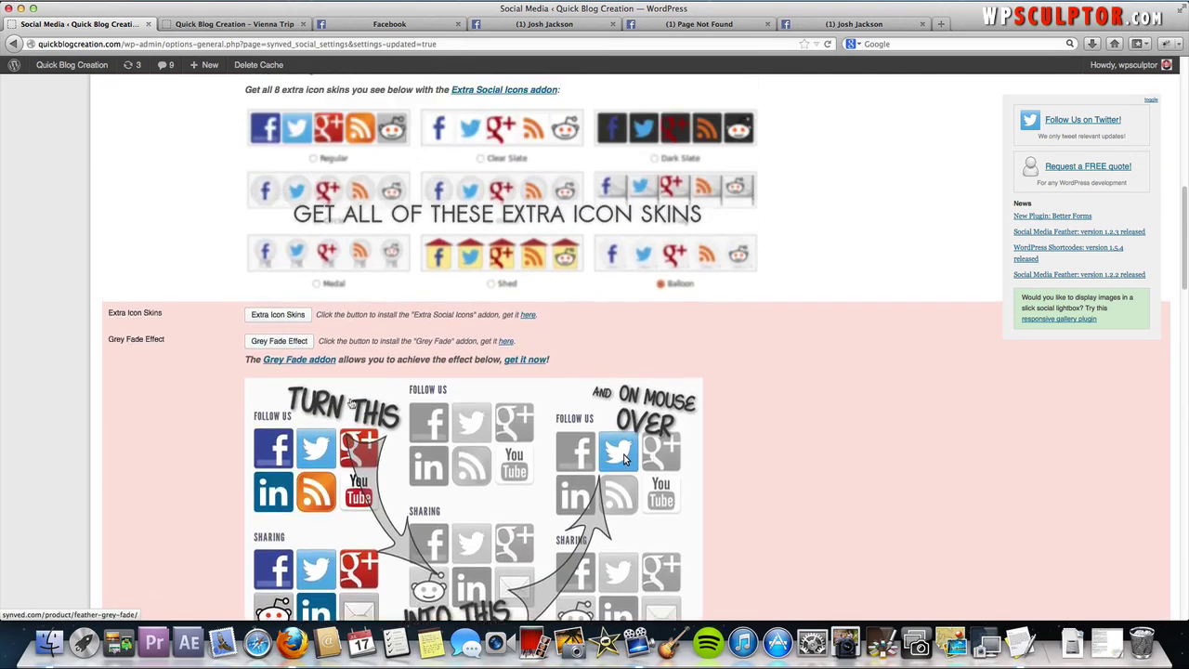
{"action": "scroll", "coordinate": [624, 457], "scroll_direction": "up", "scroll_amount": 5}
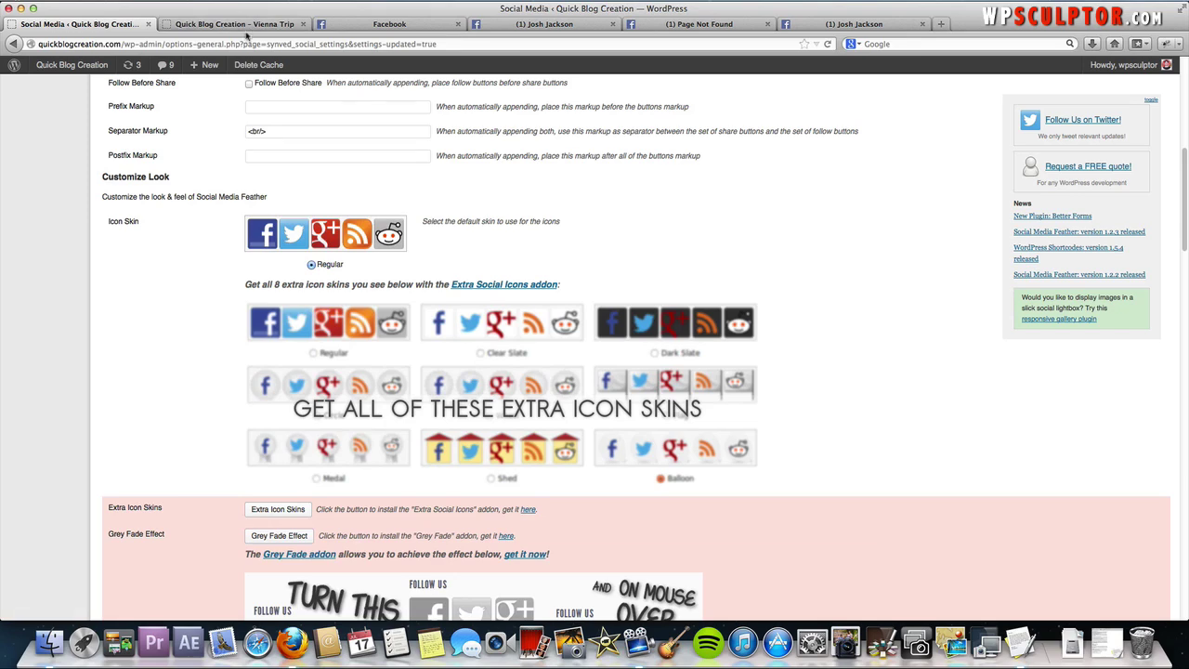
View the row of share icons beneath the Vienna Trip post
{"action": "left_click", "coordinate": [246, 26]}
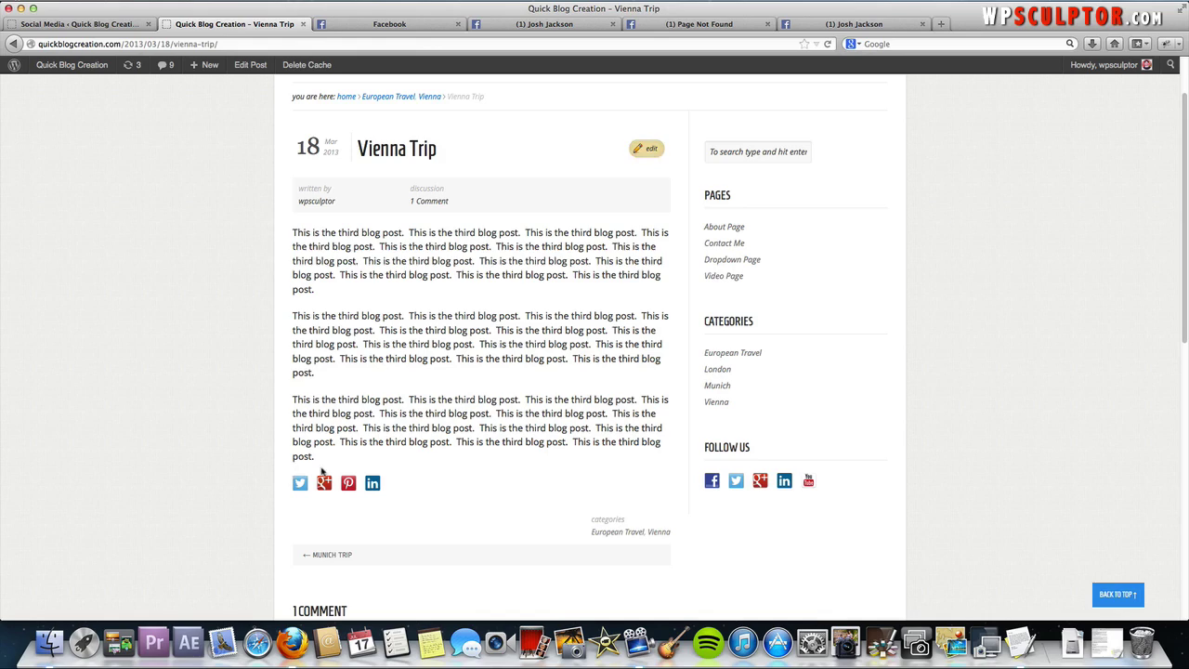
{"action": "left_click", "coordinate": [387, 30]}
{"action": "left_click", "coordinate": [258, 25]}
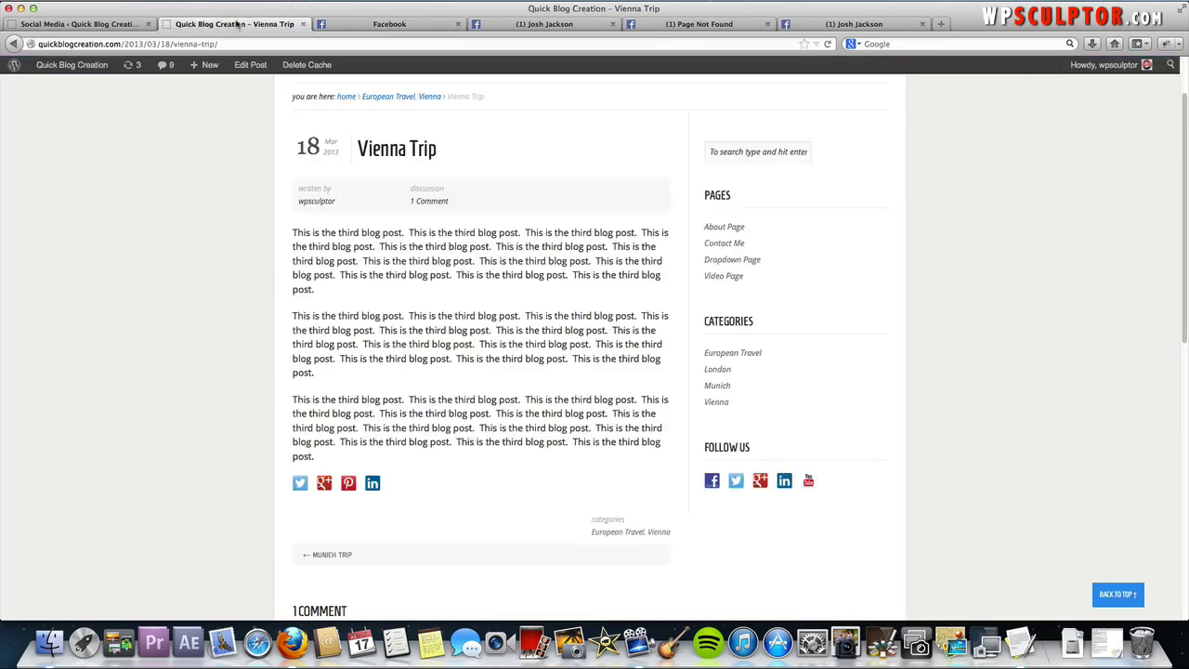
In the Social Media Feather settings, set the Prefix Markup to <strong>Share This:</strong>
{"action": "left_click", "coordinate": [74, 24]}
{"action": "scroll", "coordinate": [336, 153], "scroll_direction": "up", "scroll_amount": 1}
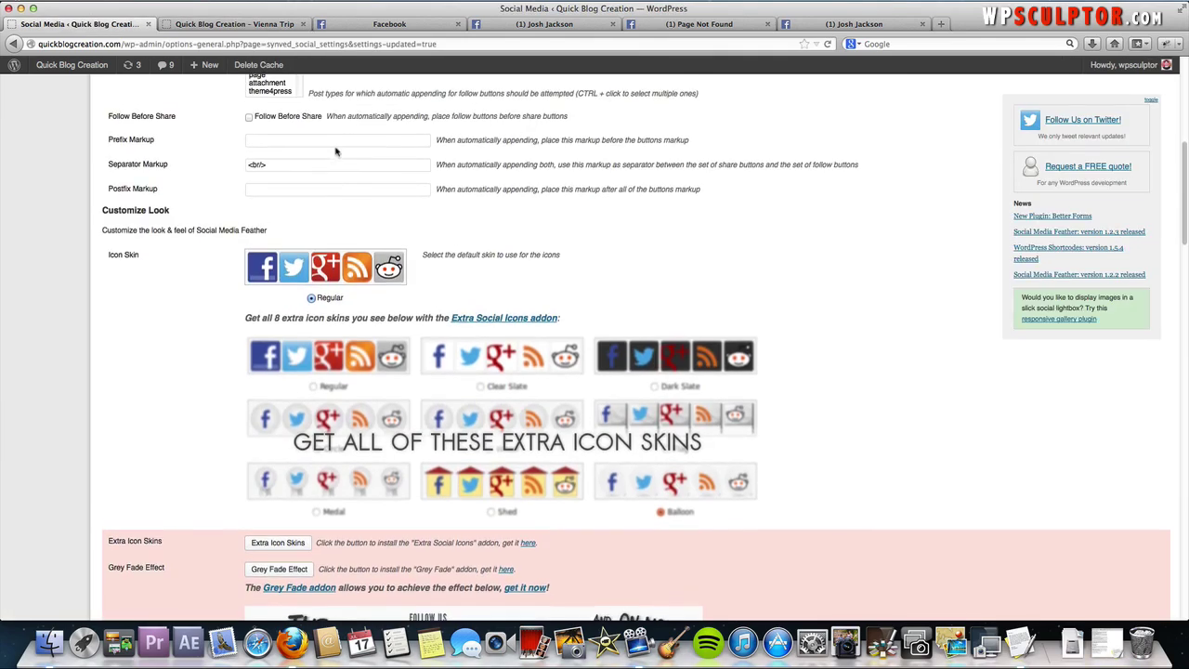
{"action": "left_click", "coordinate": [330, 141]}
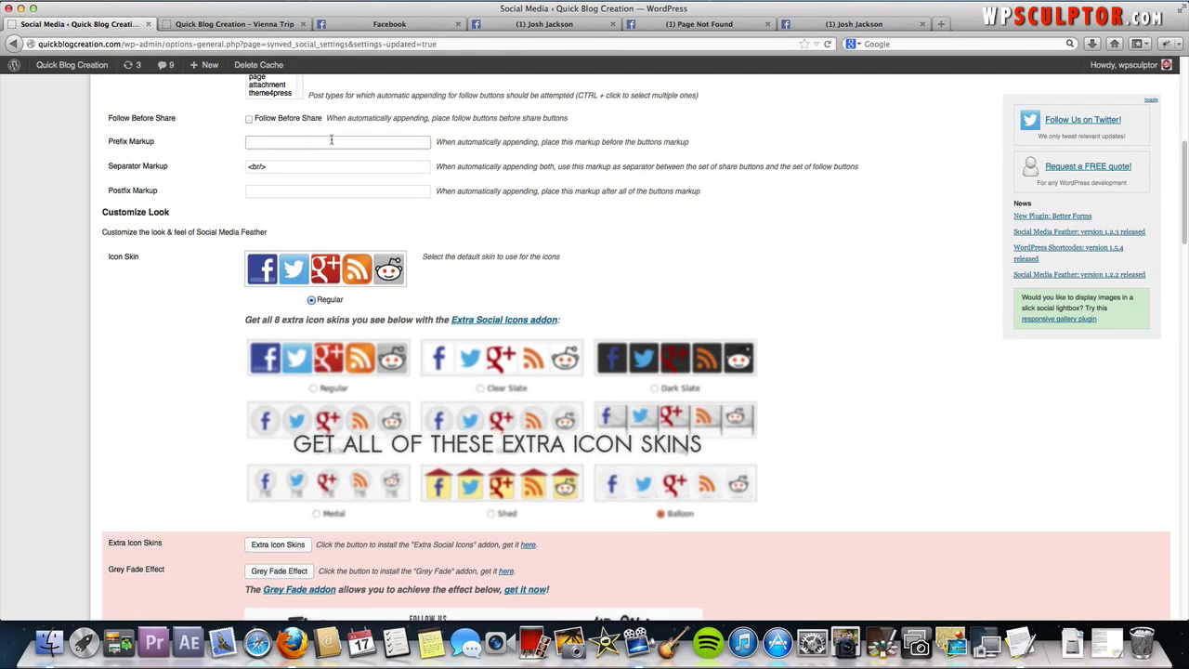
{"action": "type", "text": "<"}
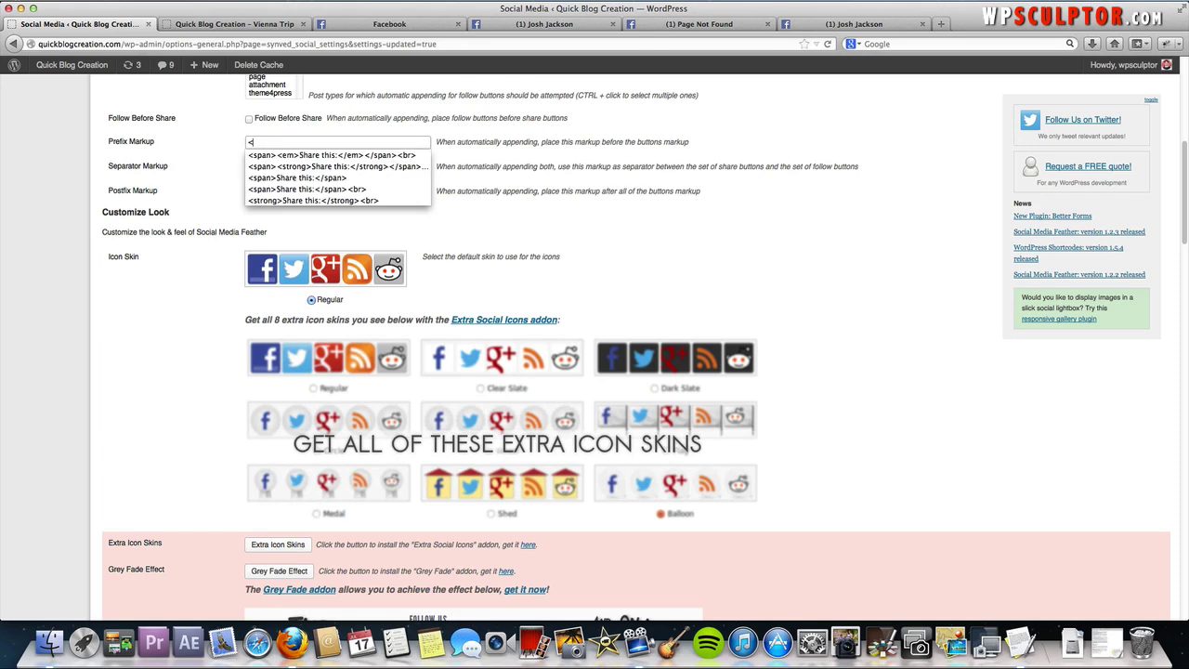
{"action": "type", "text": "strong>Share"}
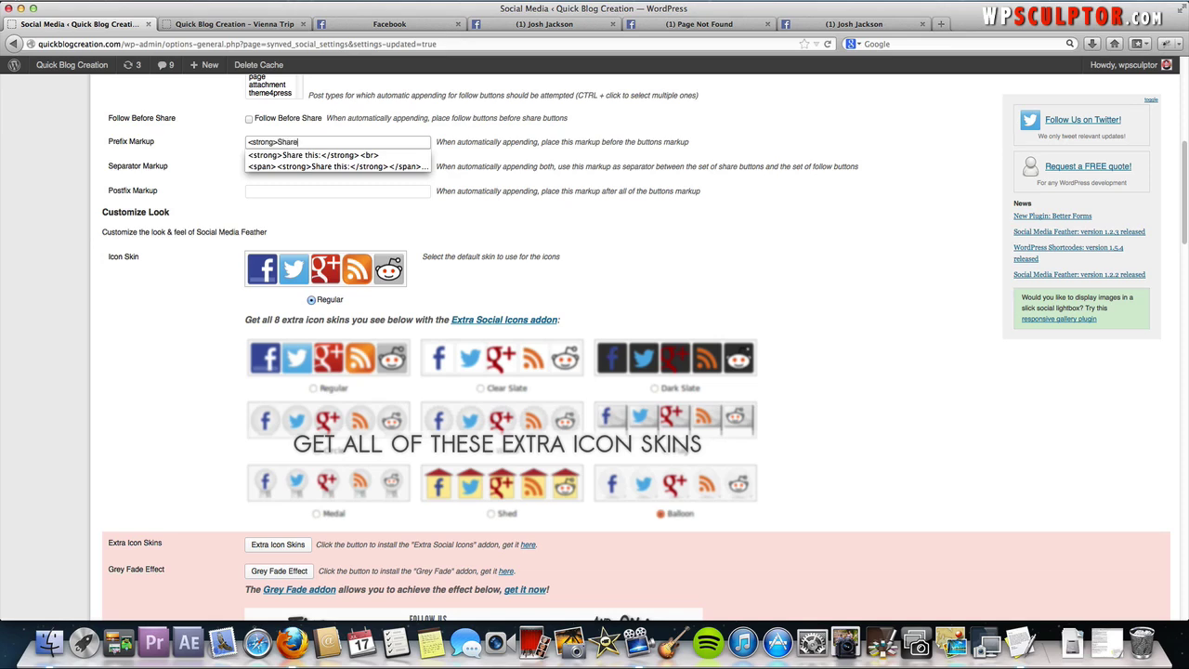
{"action": "key", "text": "BackSpace"}
{"action": "key", "text": "BackSpace"}
{"action": "key", "text": "BackSpace"}
{"action": "key", "text": "BackSpace"}
{"action": "left_click", "coordinate": [501, 135]}
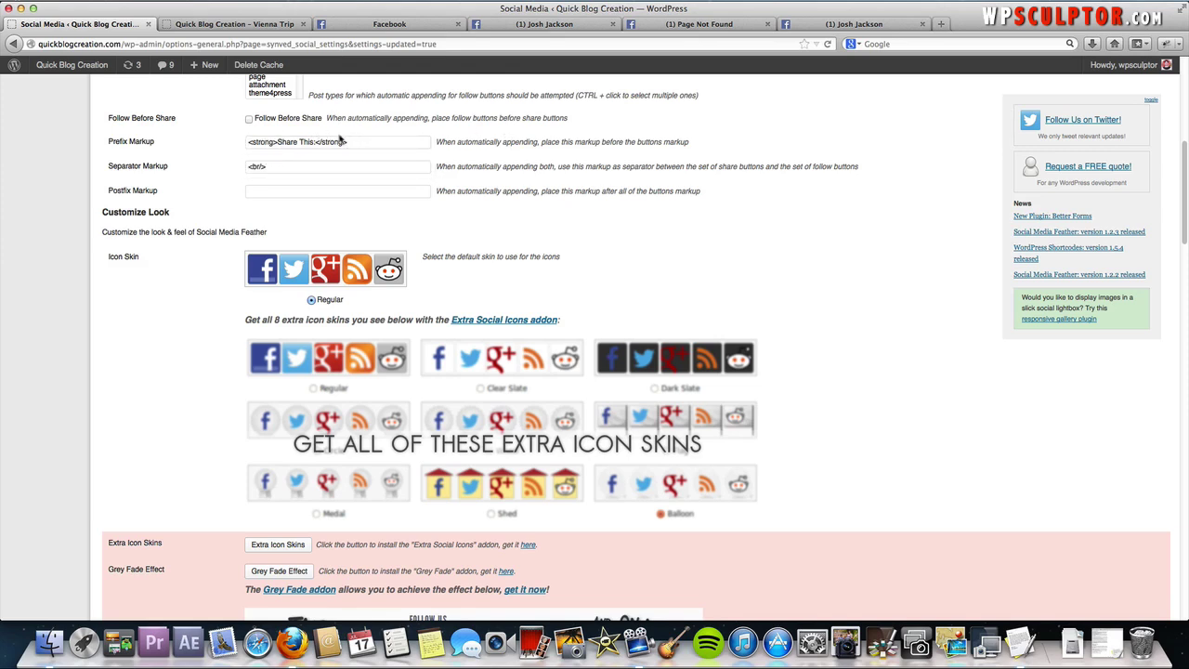
Save the plugin settings and reload the Vienna Trip post to check the Share This label
{"action": "scroll", "coordinate": [372, 166], "scroll_direction": "down", "scroll_amount": 3}
{"action": "scroll", "coordinate": [316, 191], "scroll_direction": "up", "scroll_amount": 4}
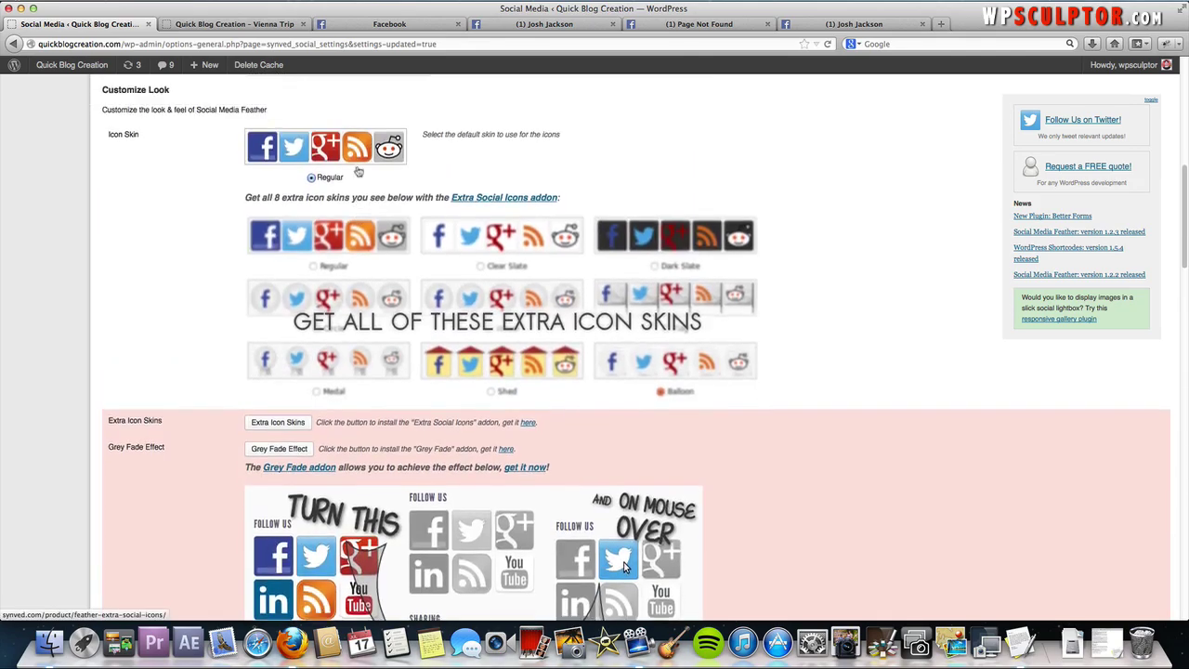
{"action": "scroll", "coordinate": [346, 192], "scroll_direction": "down", "scroll_amount": 15}
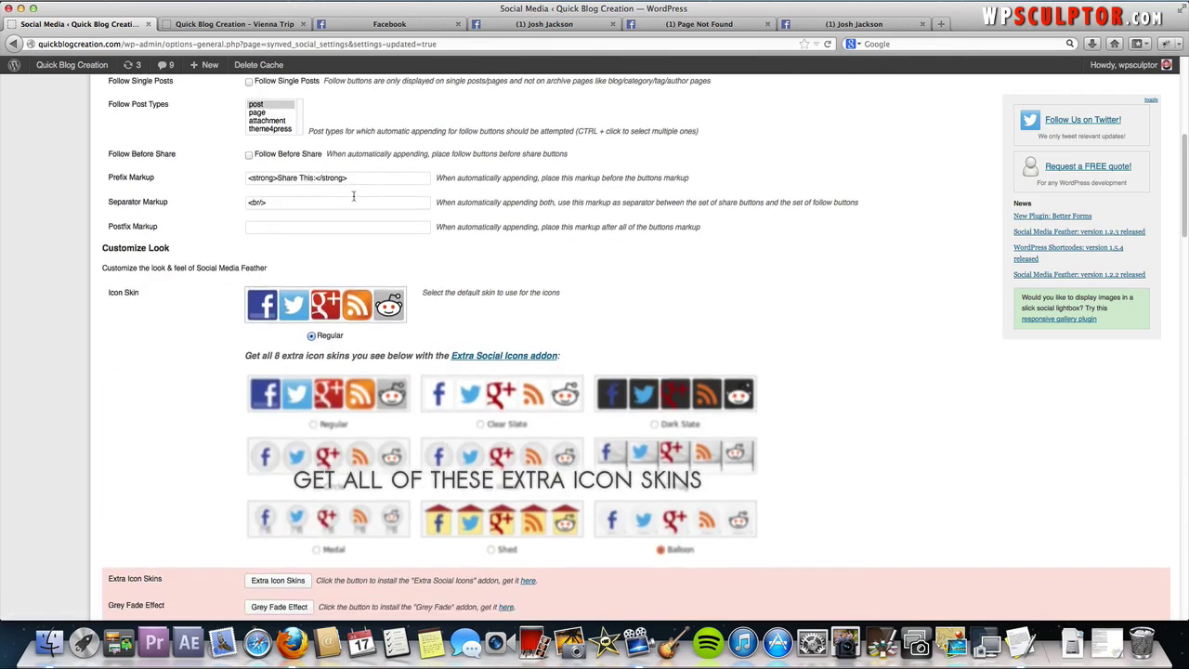
{"action": "scroll", "coordinate": [225, 478], "scroll_direction": "down", "scroll_amount": 10}
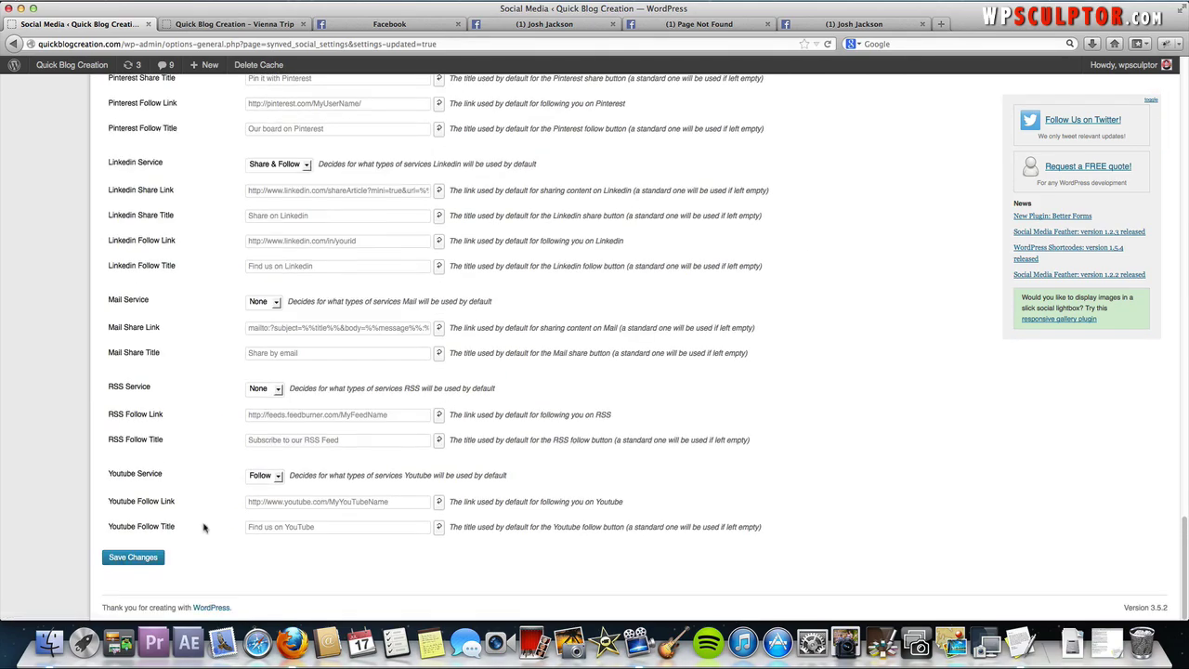
{"action": "left_click", "coordinate": [153, 562]}
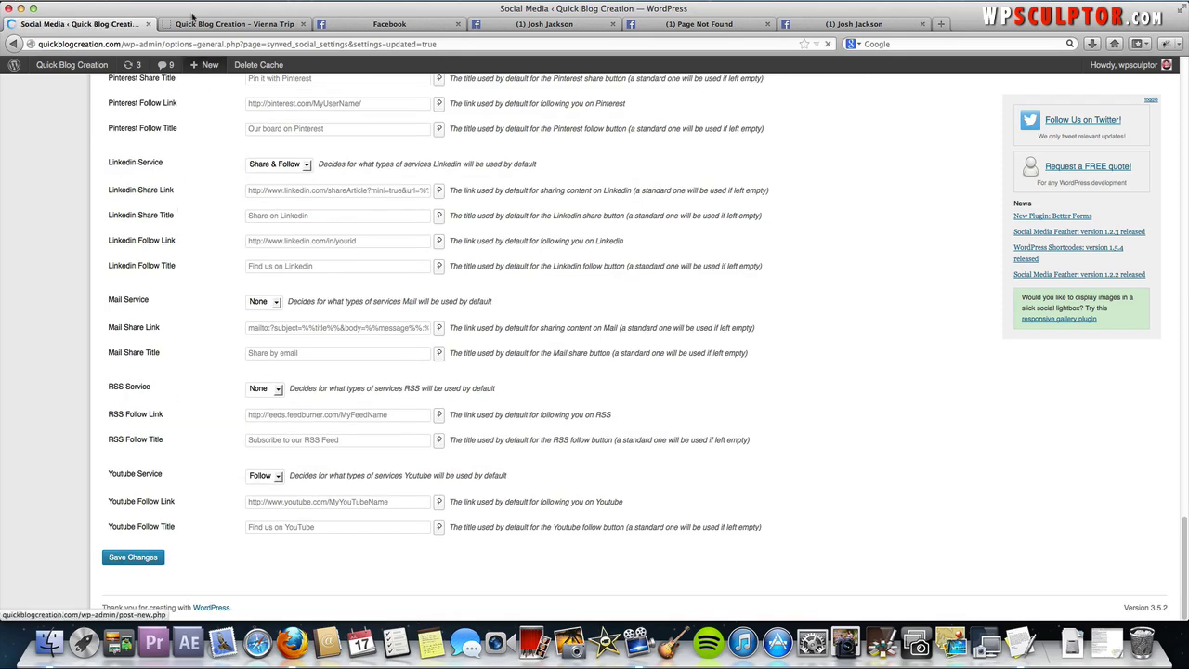
{"action": "key", "text": "ctrl+Tab"}
{"action": "key", "text": "super+r"}
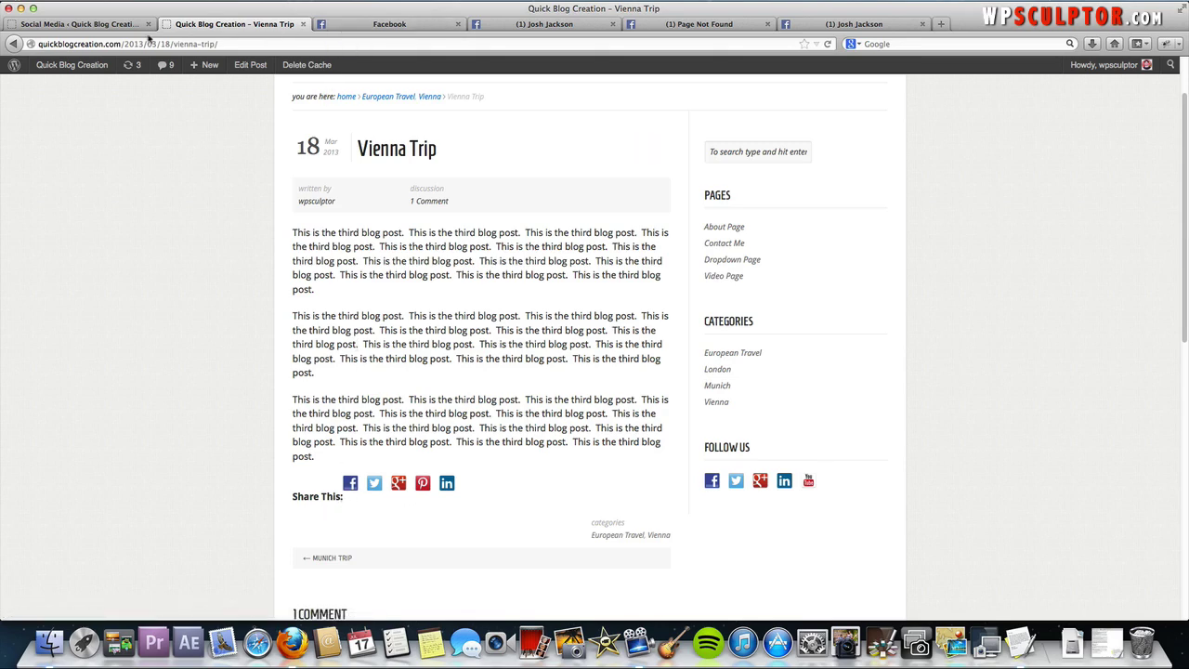
Add <br> to the end of the Prefix Markup, after the closing strong tag
{"action": "left_click", "coordinate": [113, 26]}
{"action": "scroll", "coordinate": [379, 382], "scroll_direction": "down", "scroll_amount": 3}
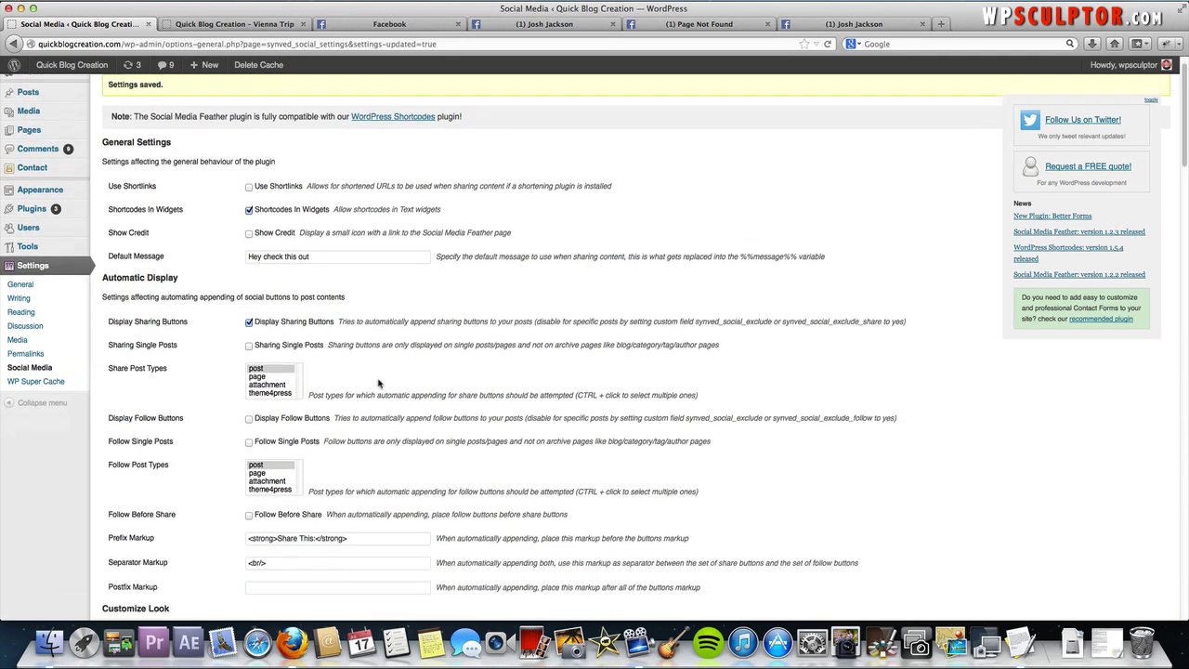
{"action": "left_click", "coordinate": [374, 471]}
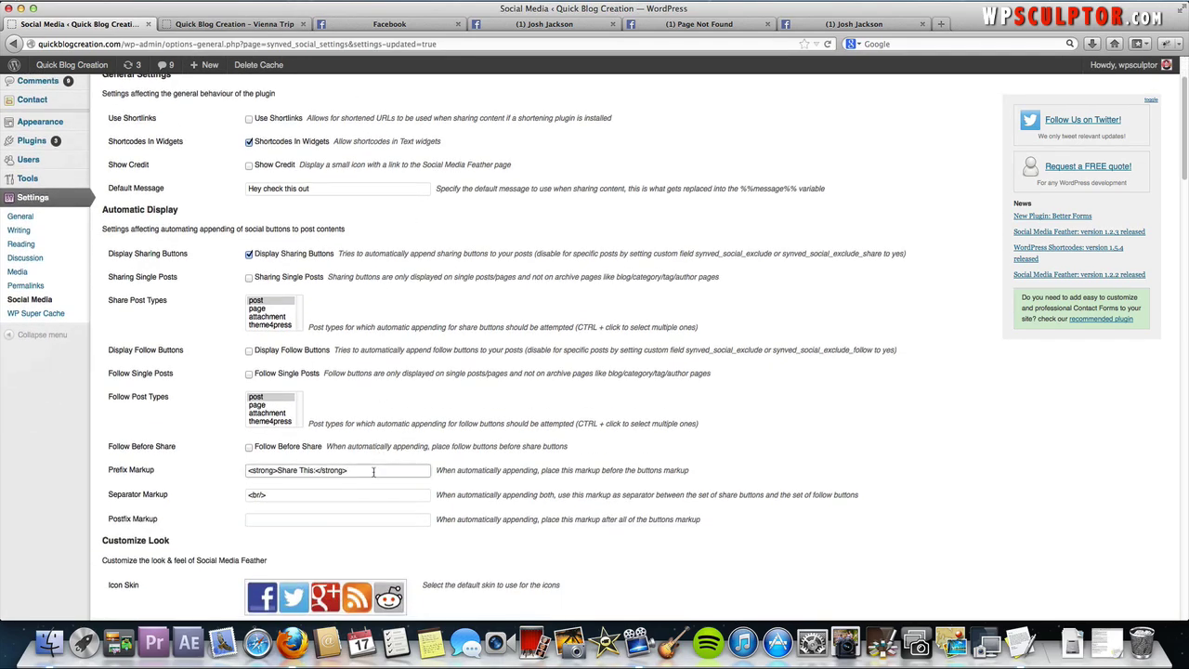
{"action": "type", "text": "<br>"}
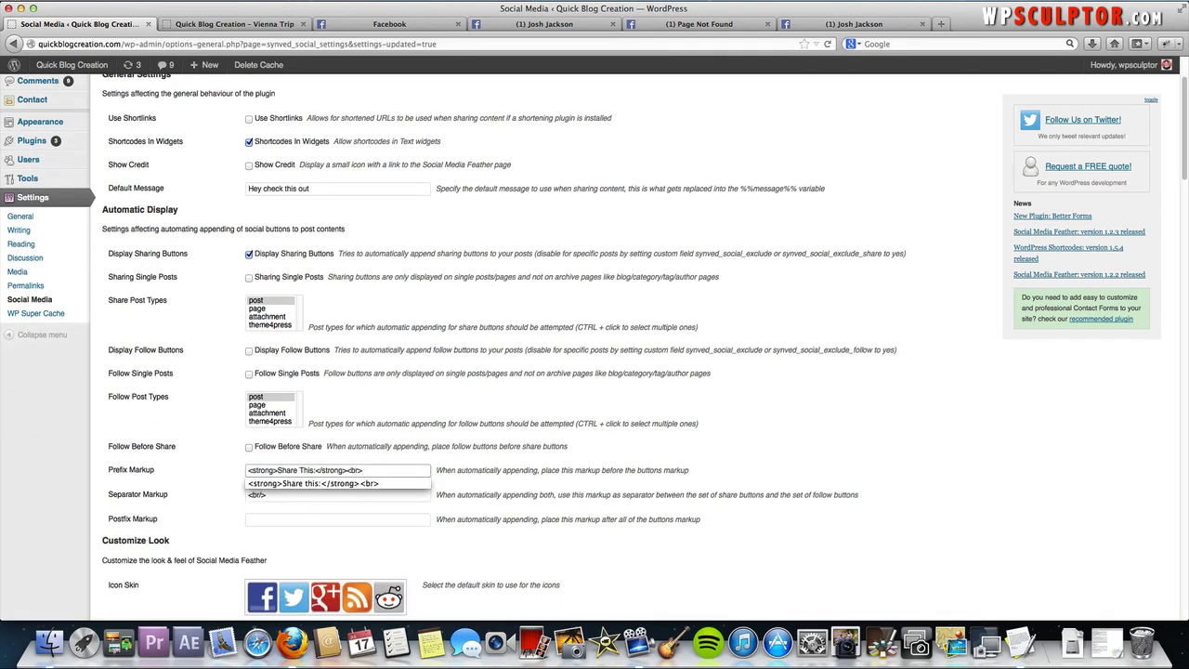
{"action": "left_click", "coordinate": [592, 436]}
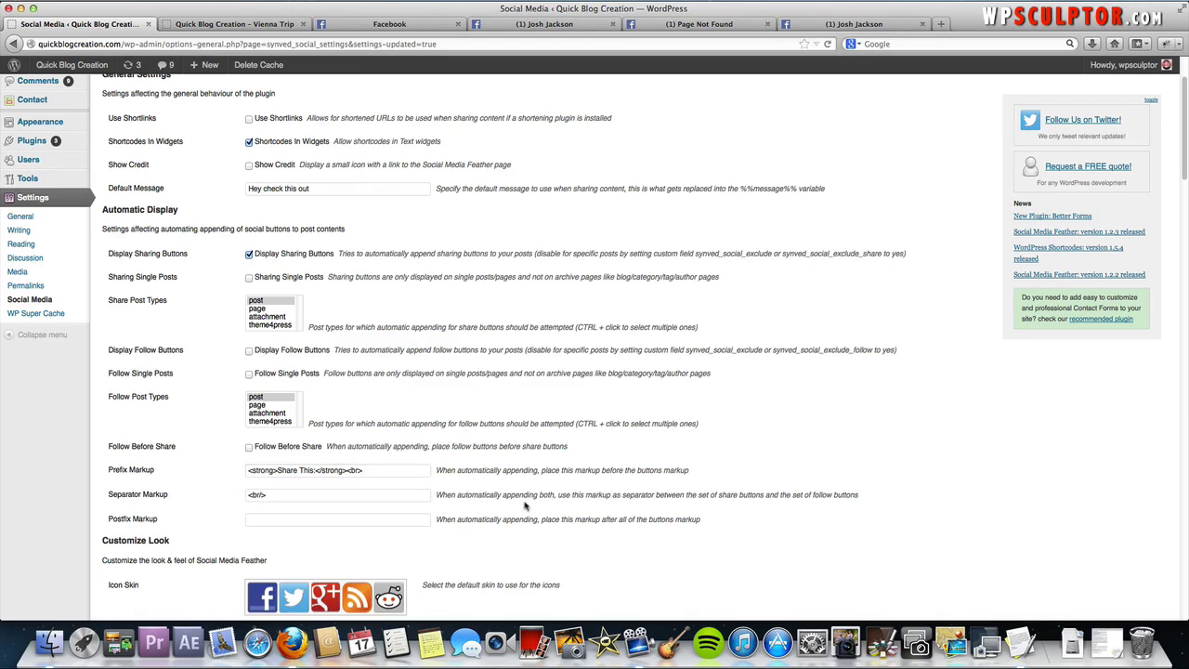
Save the line-break change and check the label and share icons on the reloaded Vienna Trip post
{"action": "scroll", "coordinate": [525, 506], "scroll_direction": "down", "scroll_amount": 20}
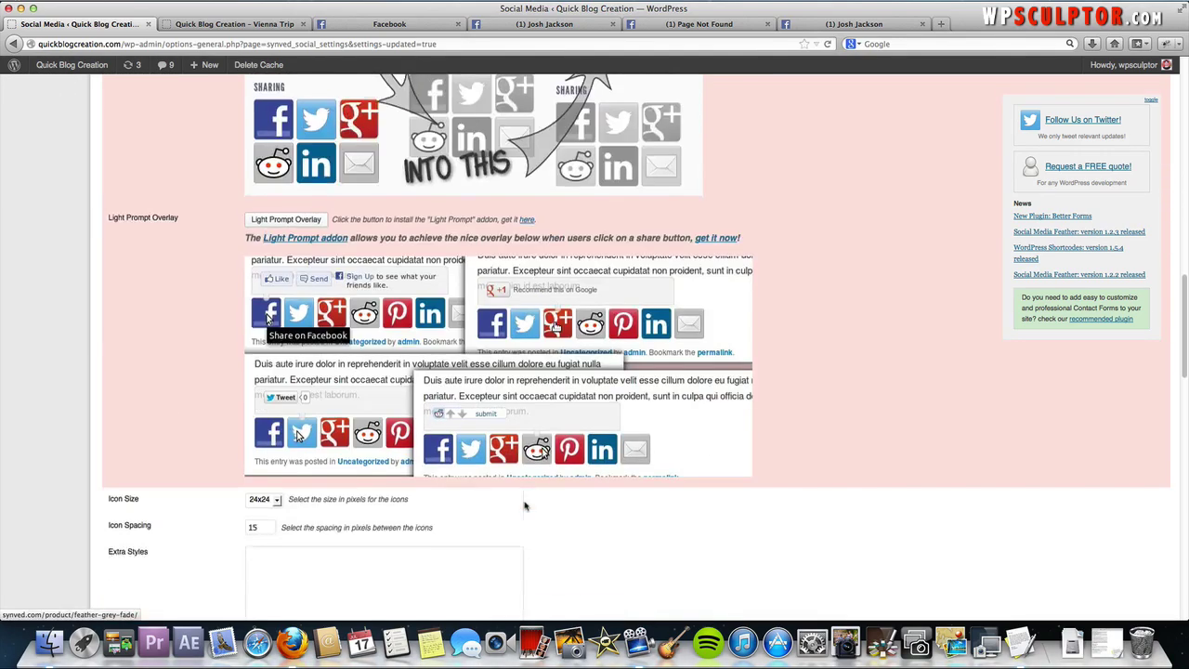
{"action": "scroll", "coordinate": [525, 506], "scroll_direction": "down", "scroll_amount": 12}
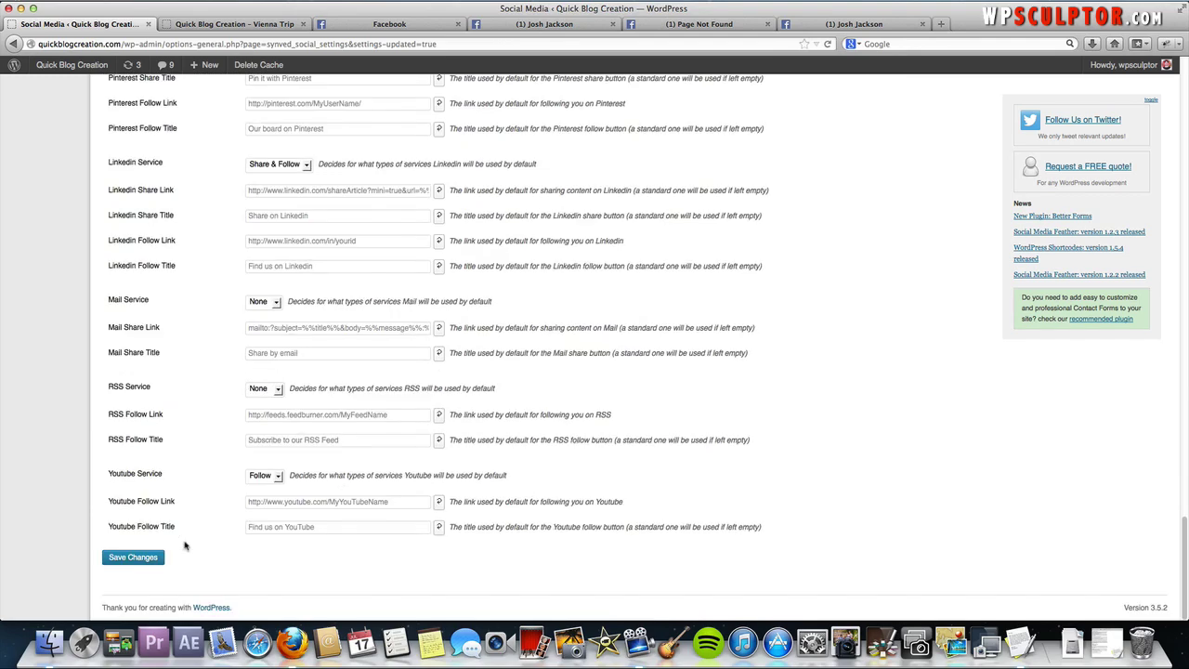
{"action": "left_click", "coordinate": [133, 558]}
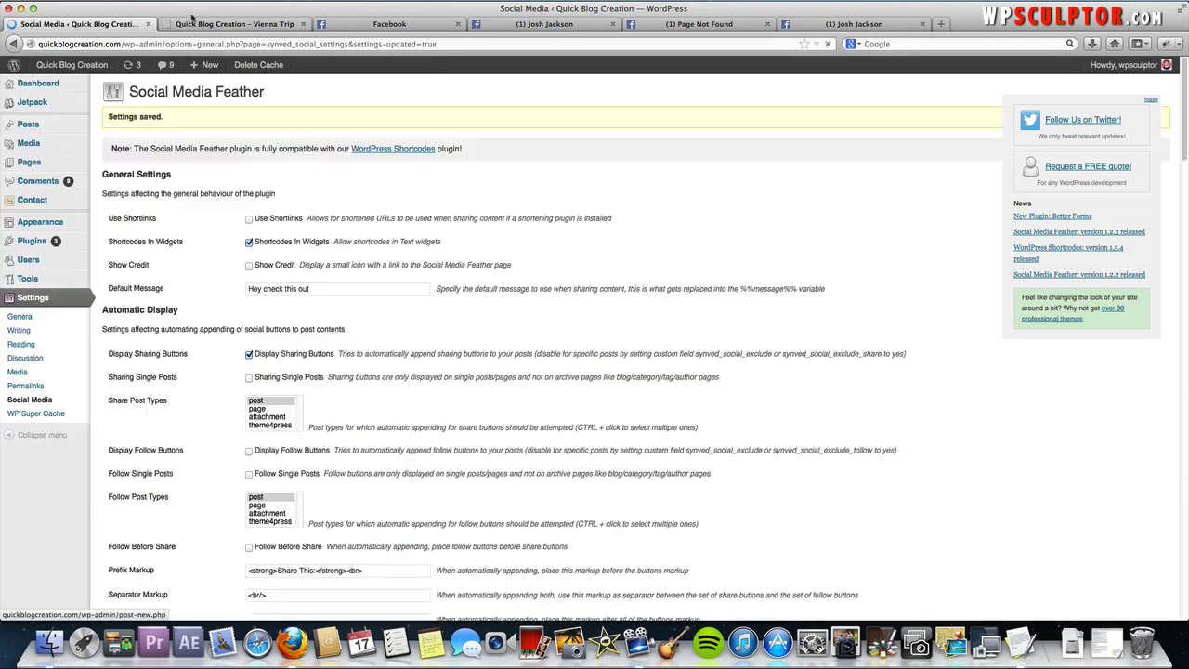
{"action": "left_click", "coordinate": [195, 20]}
{"action": "key", "text": "super+r"}
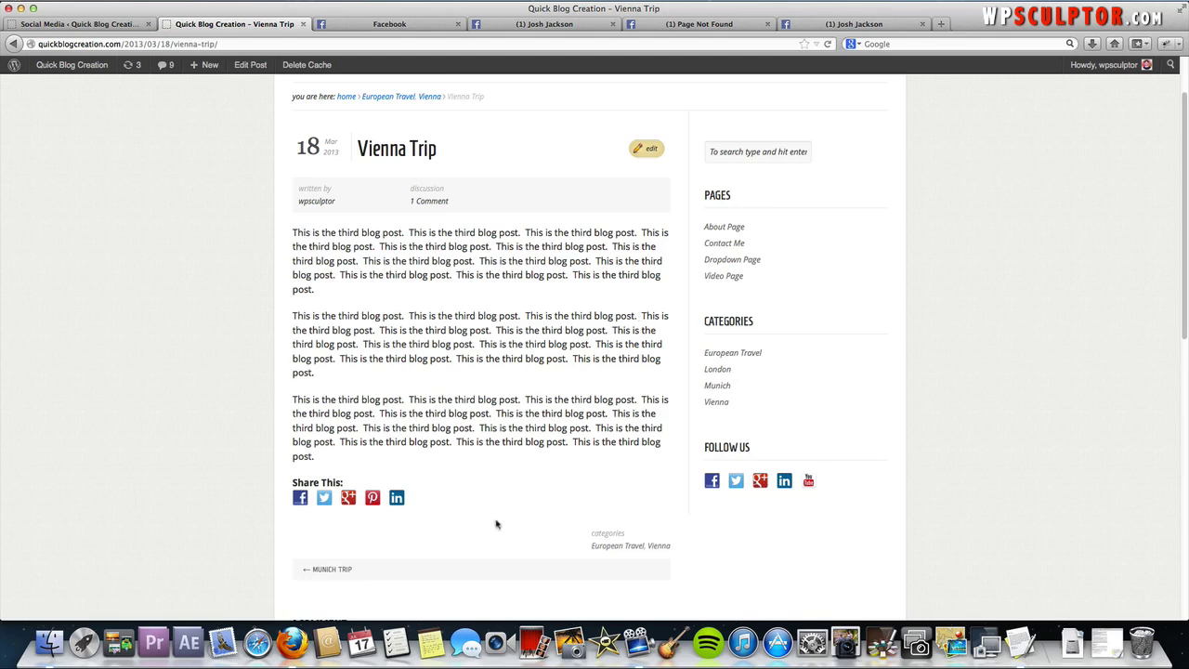
{"action": "scroll", "coordinate": [565, 520], "scroll_direction": "down", "scroll_amount": 1}
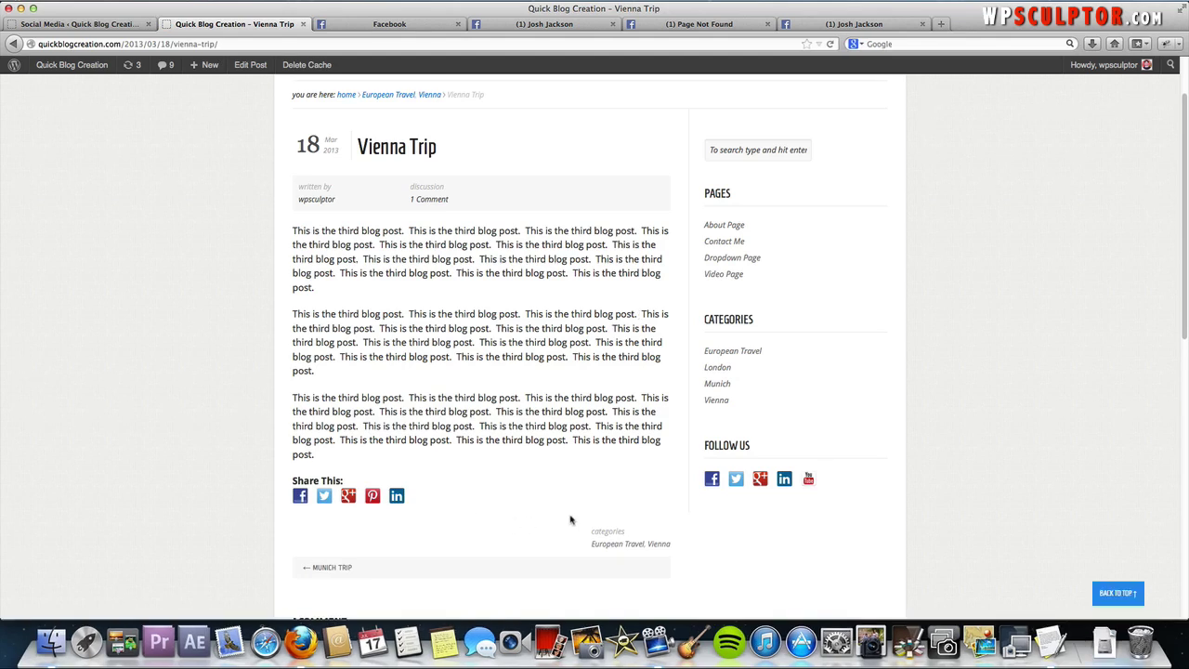
{"action": "scroll", "coordinate": [513, 304], "scroll_direction": "up", "scroll_amount": 3}
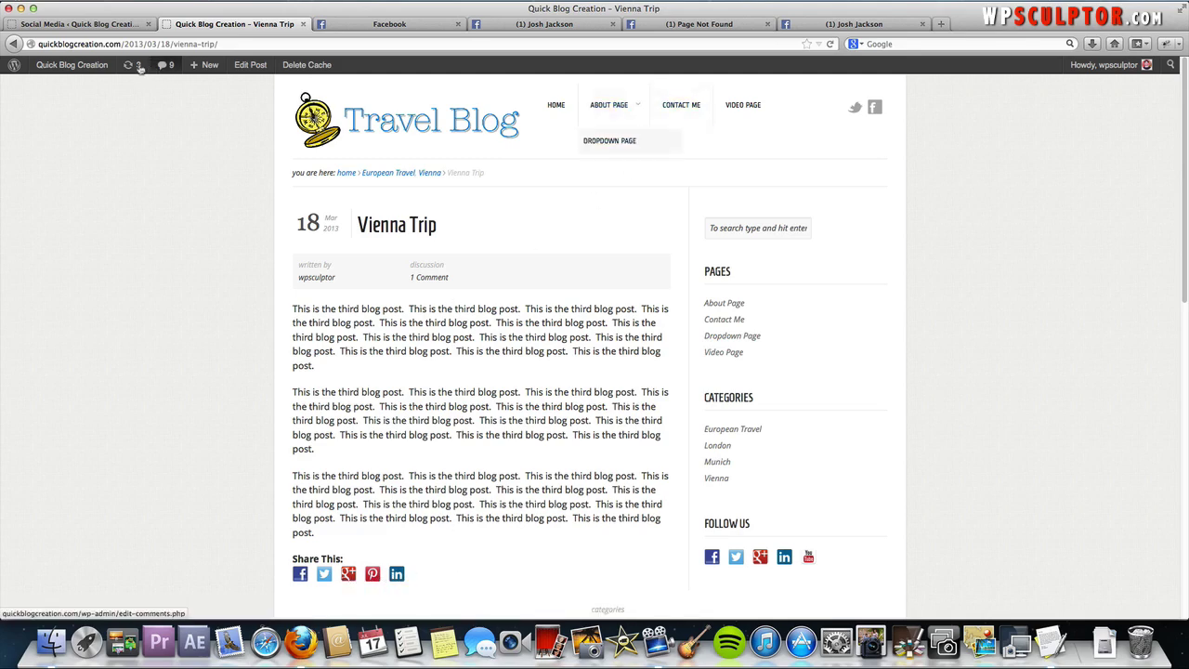
Load the Social Media Feather files in the WordPress plugin editor
{"action": "left_click", "coordinate": [88, 29]}
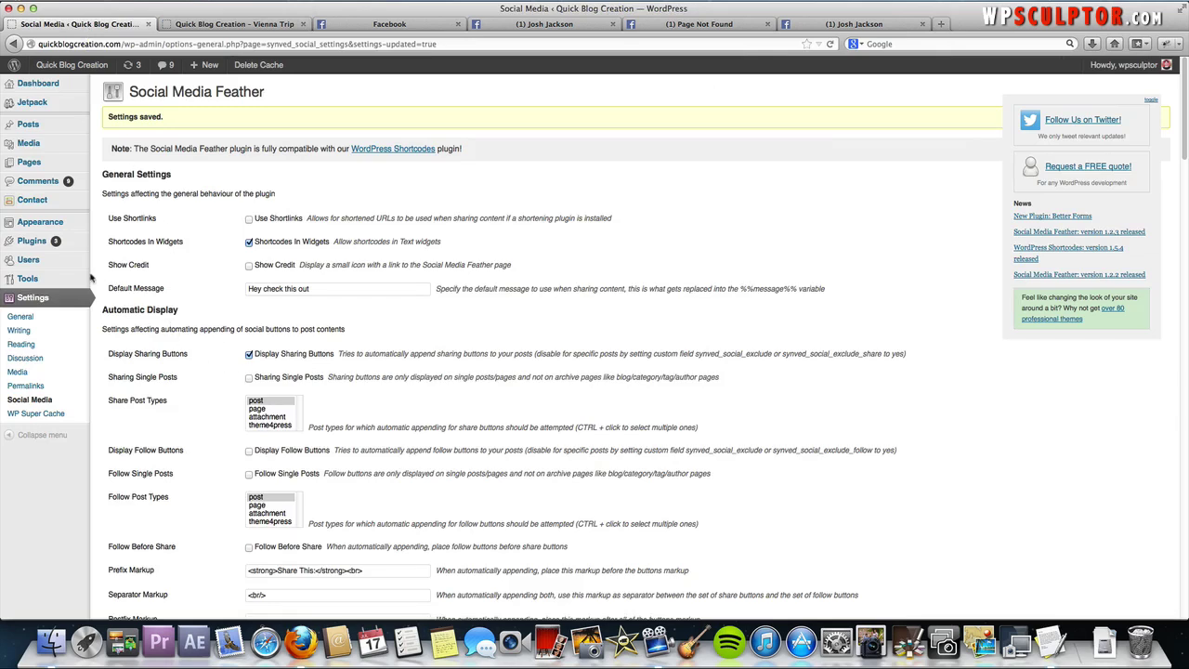
{"action": "mouse_move", "coordinate": [71, 222]}
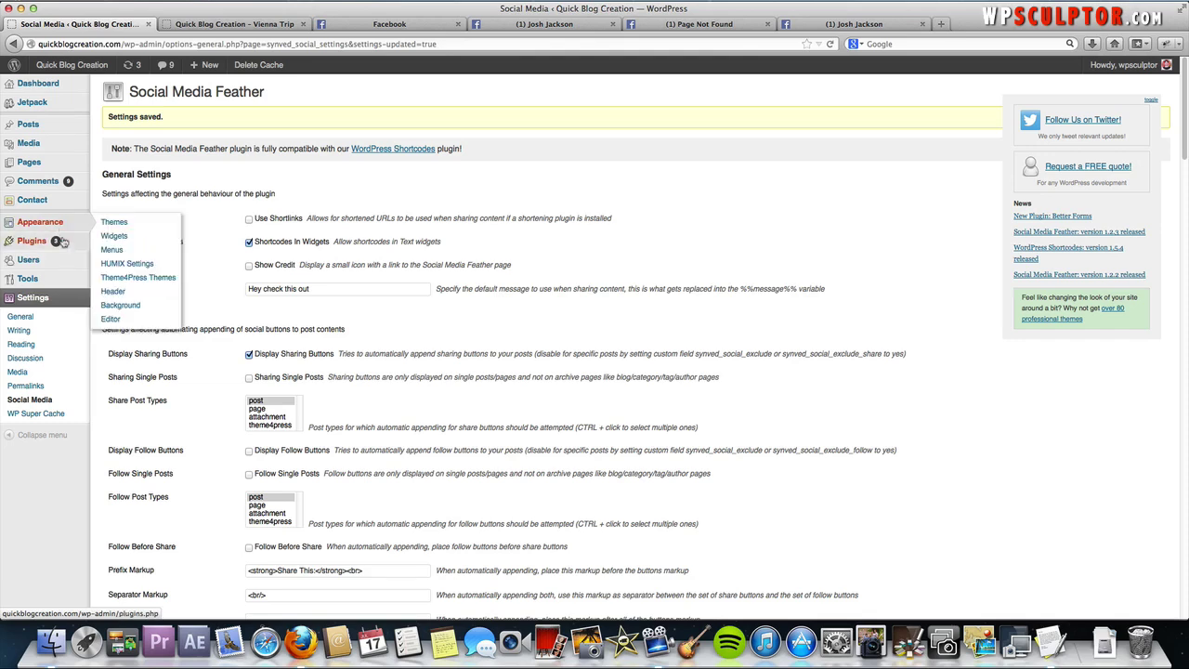
{"action": "mouse_move", "coordinate": [65, 247]}
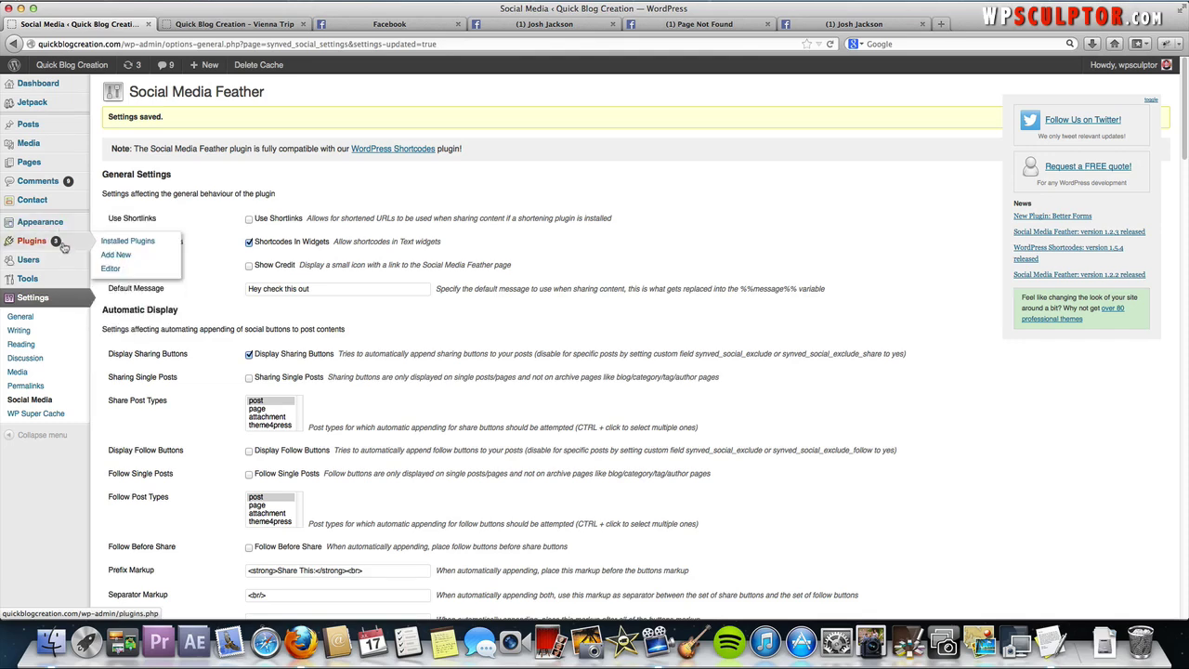
{"action": "left_click", "coordinate": [126, 269]}
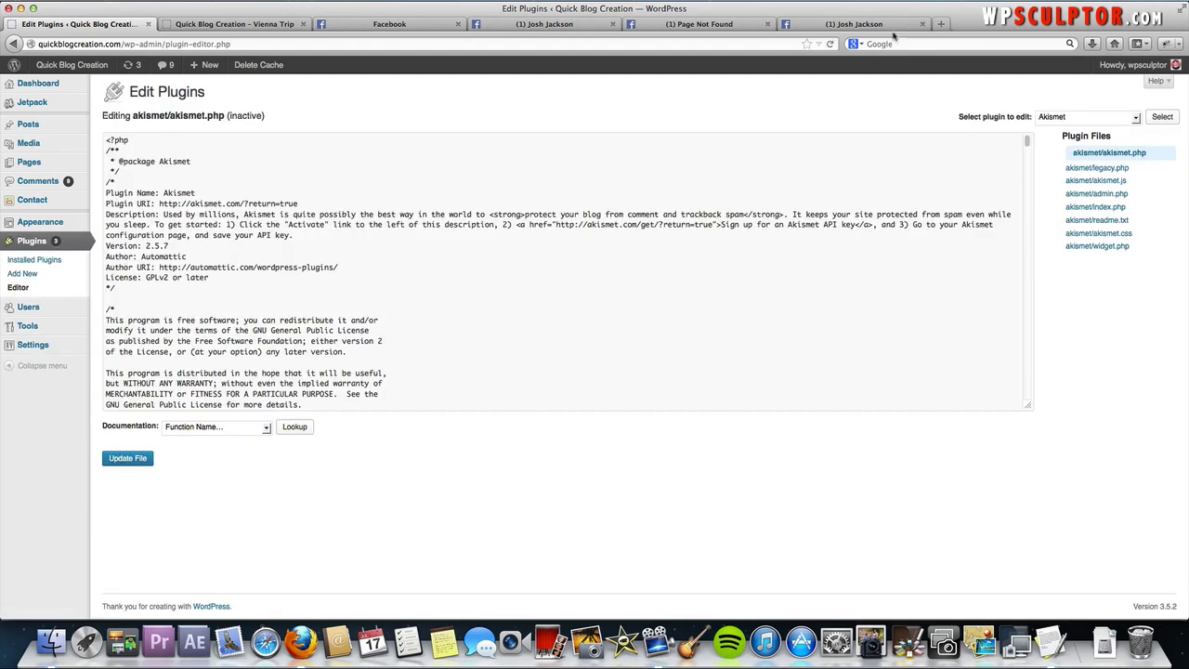
{"action": "left_click", "coordinate": [1090, 118]}
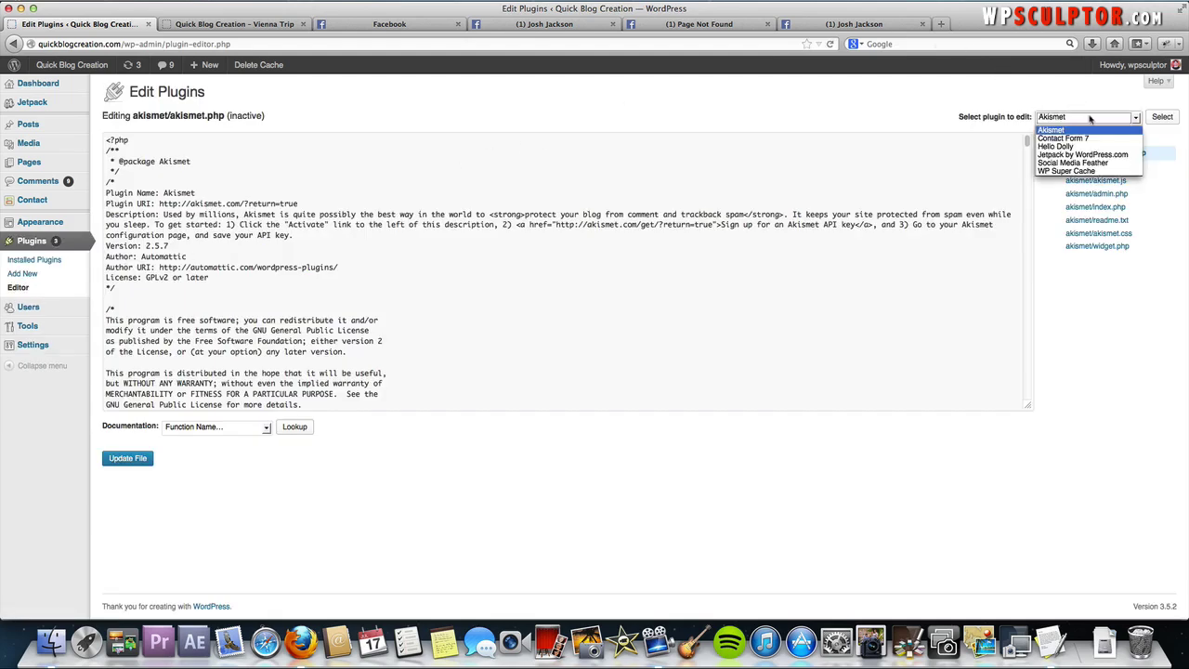
{"action": "left_click", "coordinate": [1095, 164]}
{"action": "left_click", "coordinate": [1162, 117]}
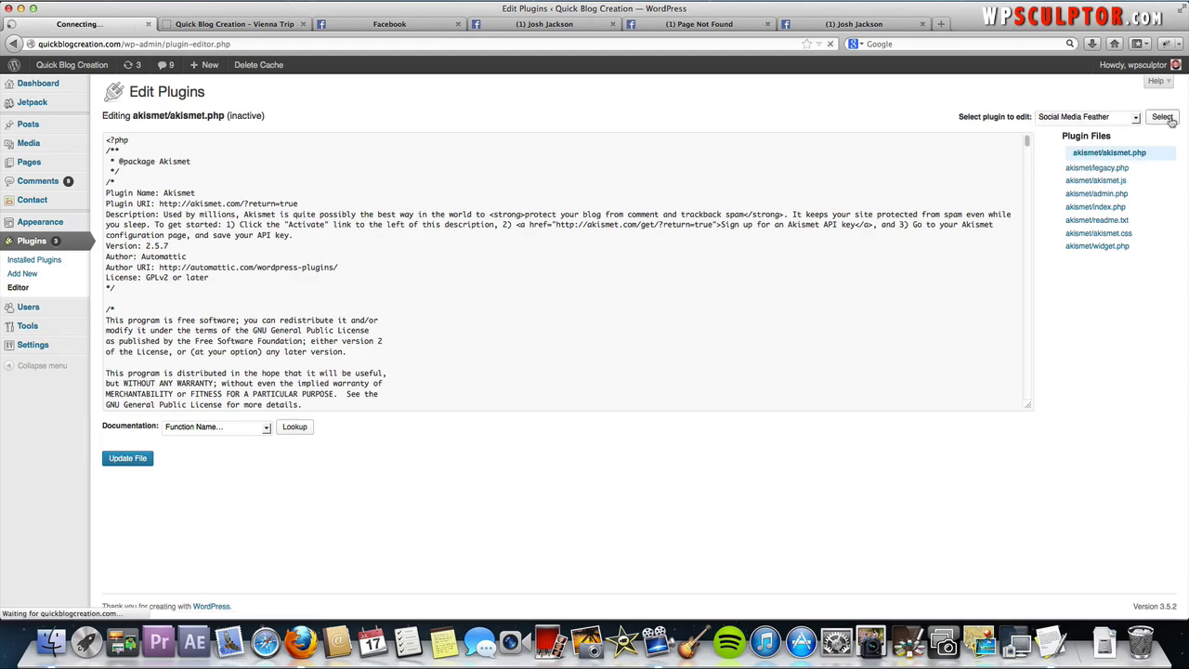
Open social-media-feather/readme.txt and find its Example Shortcodes section
{"action": "scroll", "coordinate": [1133, 379], "scroll_direction": "down", "scroll_amount": 3}
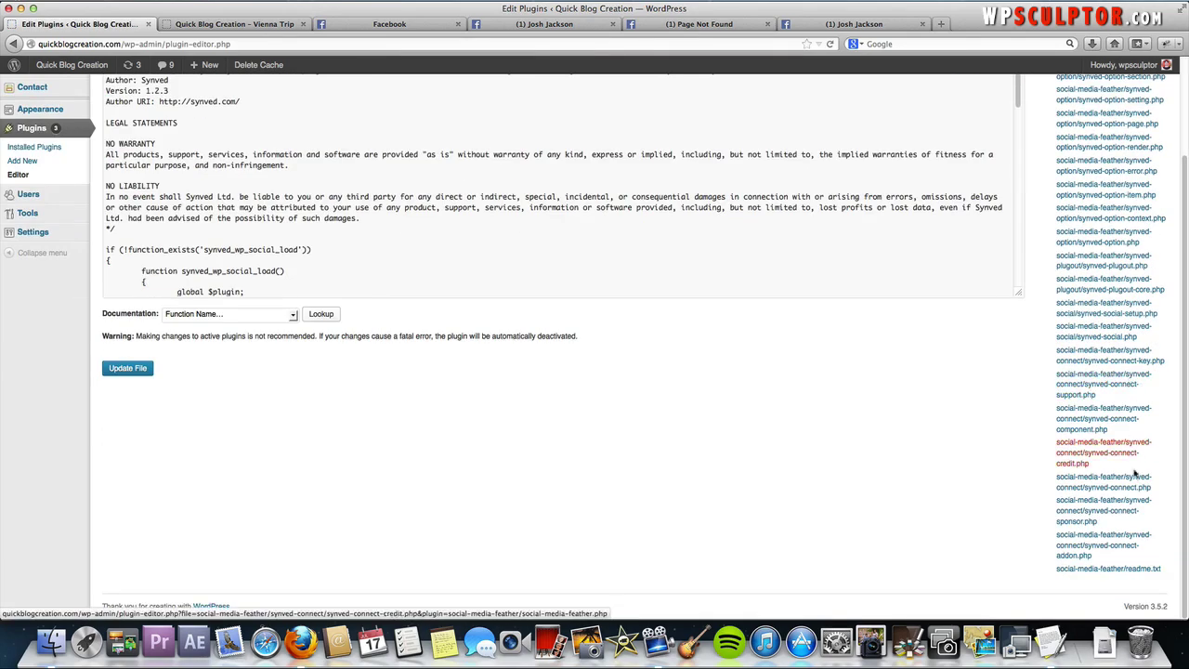
{"action": "left_click", "coordinate": [1143, 569]}
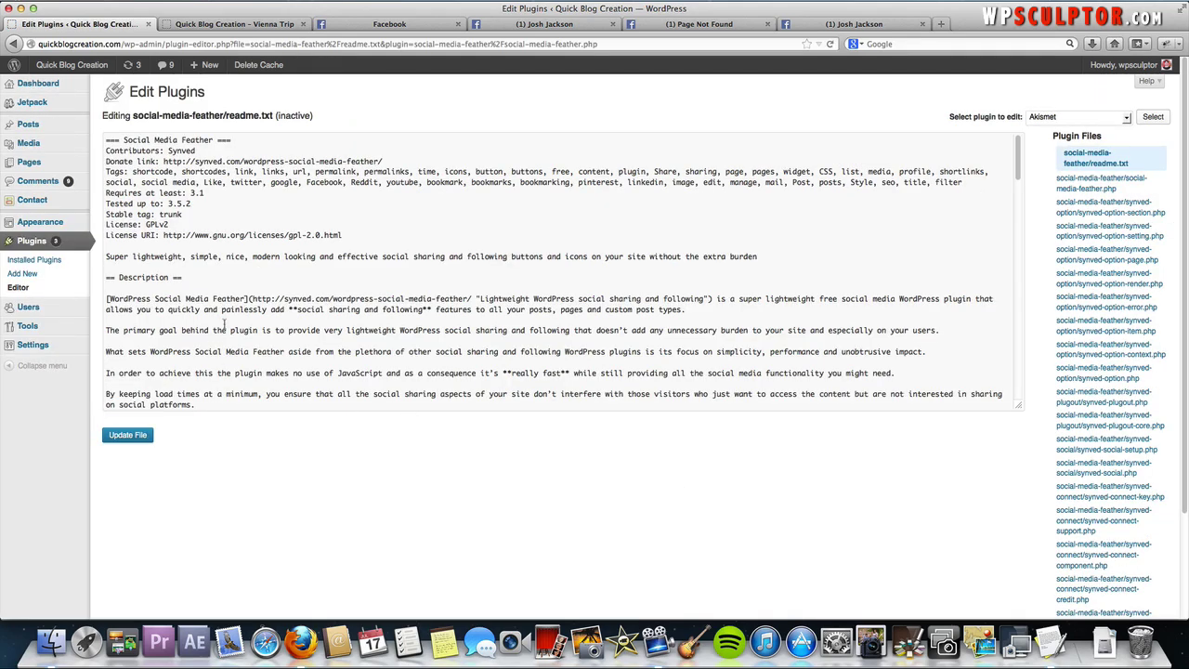
{"action": "scroll", "coordinate": [224, 324], "scroll_direction": "down", "scroll_amount": 5}
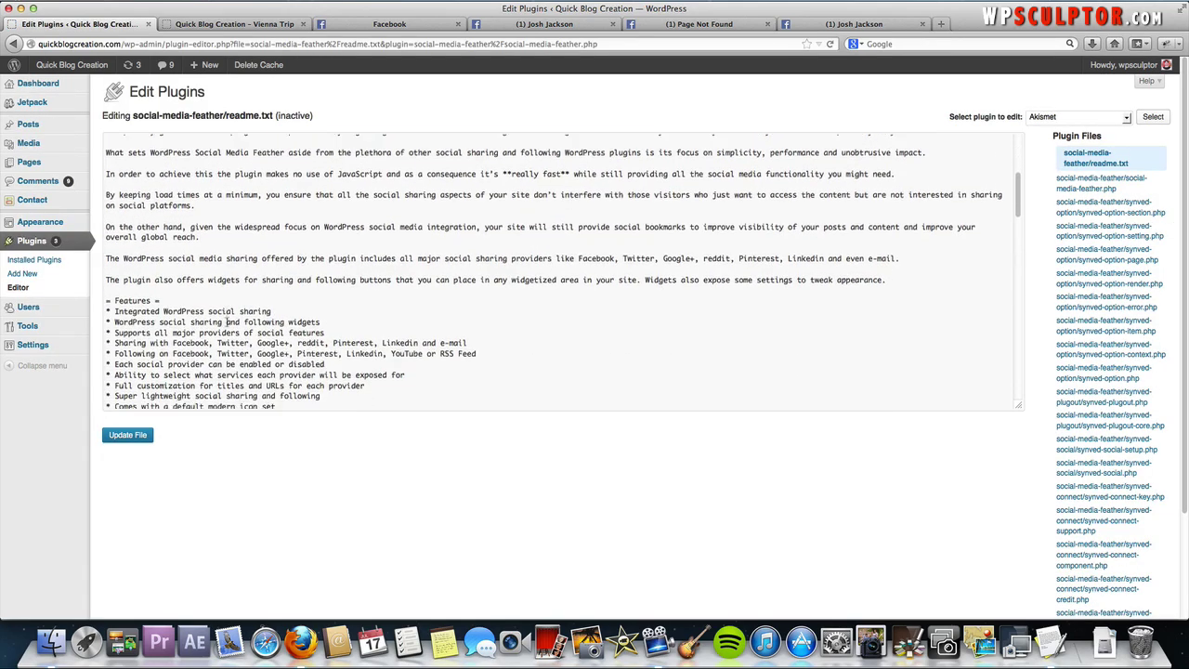
{"action": "scroll", "coordinate": [227, 322], "scroll_direction": "down", "scroll_amount": 5}
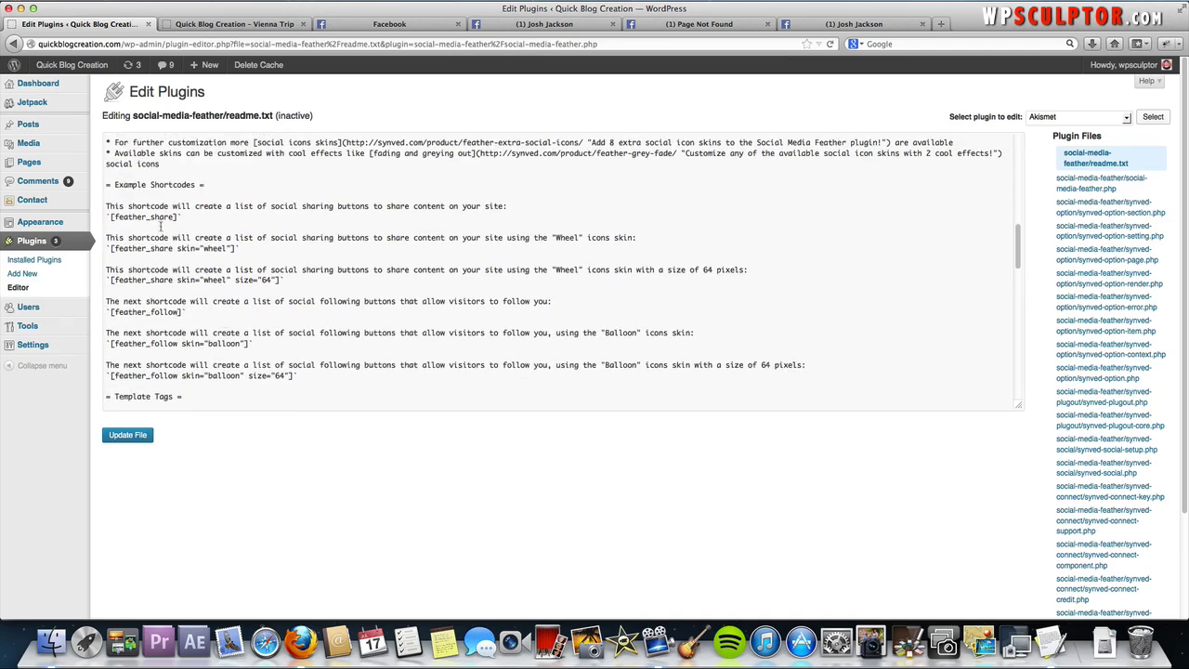
{"action": "scroll", "coordinate": [181, 249], "scroll_direction": "down", "scroll_amount": 1}
{"action": "scroll", "coordinate": [178, 230], "scroll_direction": "up", "scroll_amount": 1}
Copy the [feather_share] shortcode from the readme's example shortcodes
{"action": "left_click_drag", "start_coordinate": [178, 216], "coordinate": [111, 220]}
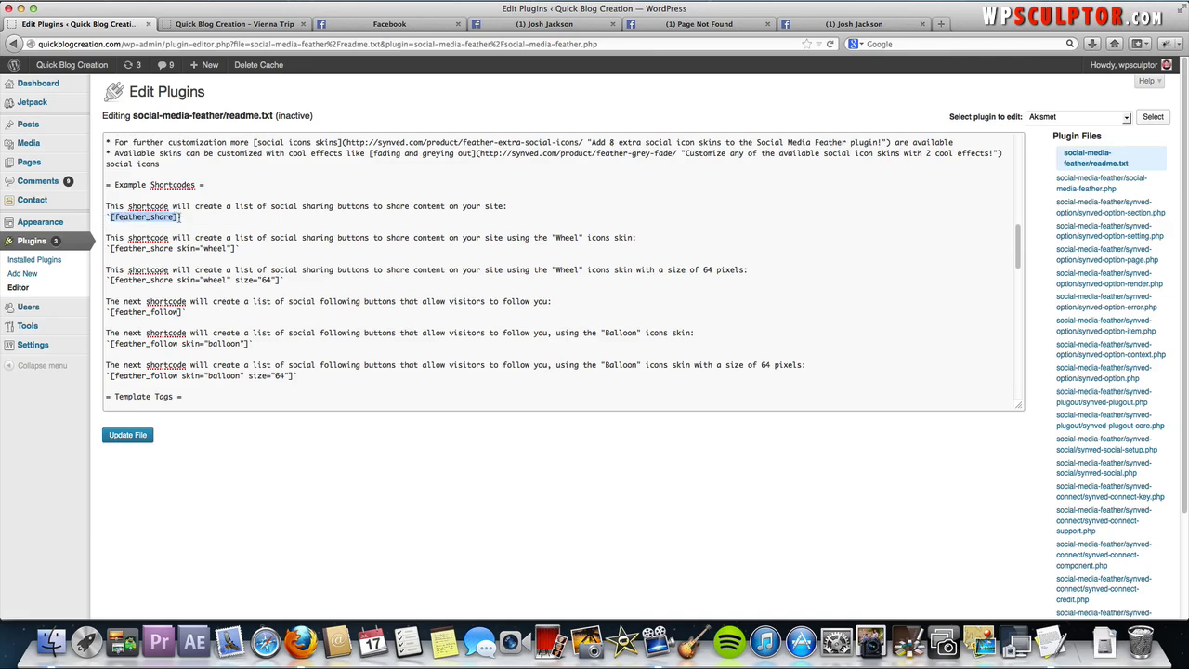
{"action": "right_click", "coordinate": [122, 220]}
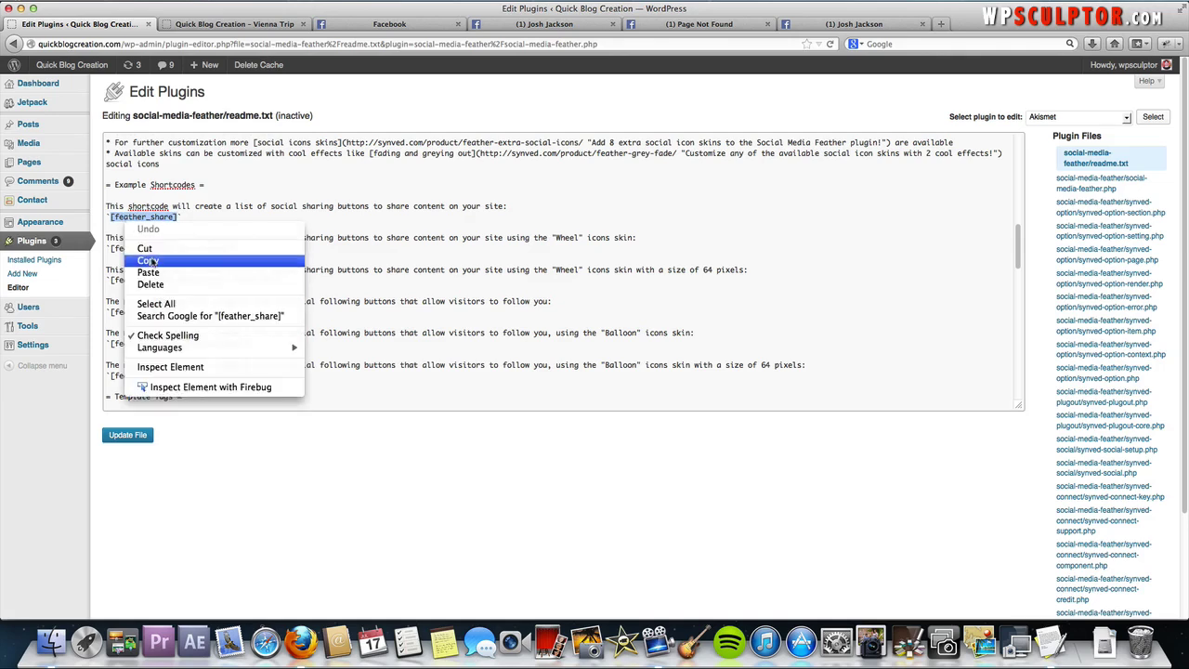
{"action": "left_click", "coordinate": [151, 259]}
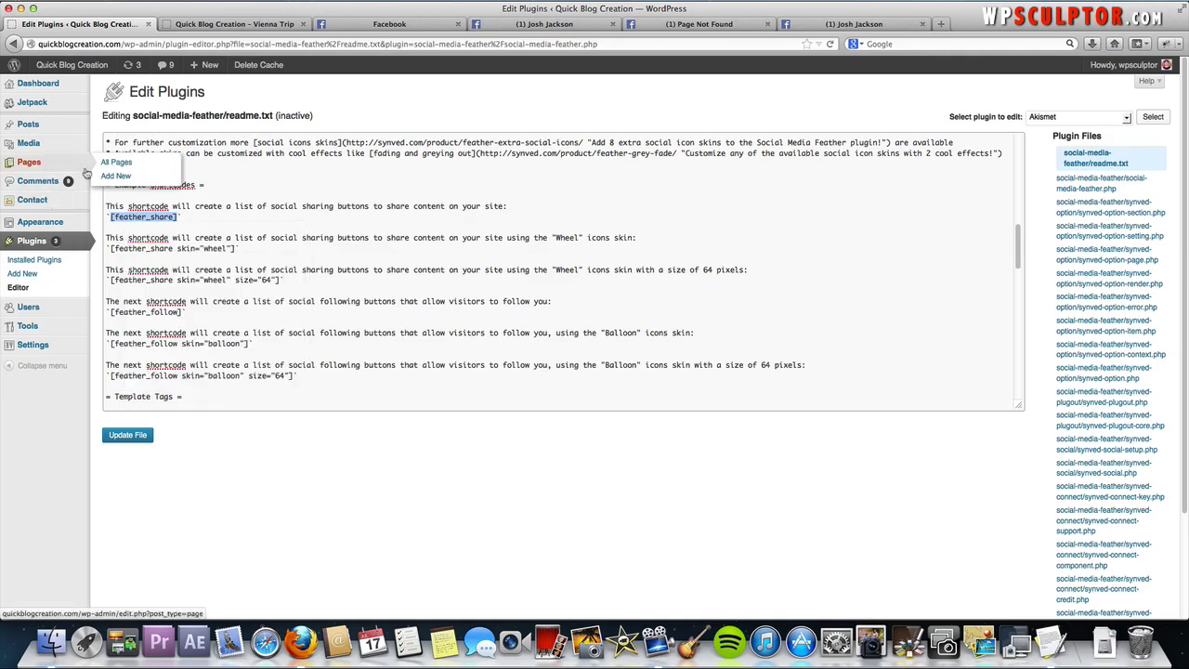
Open the Video Page for editing in text mode and paste the [feather_share] shortcode on a new line below the YouTube iframe
{"action": "left_click", "coordinate": [107, 165]}
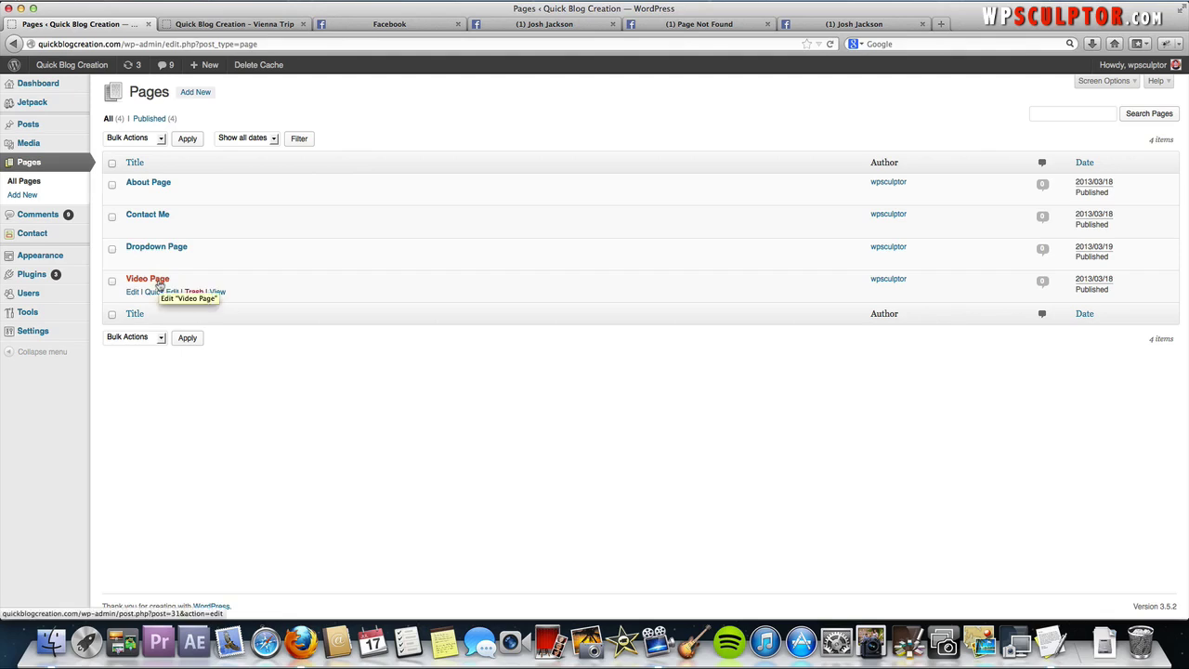
{"action": "left_click", "coordinate": [159, 283]}
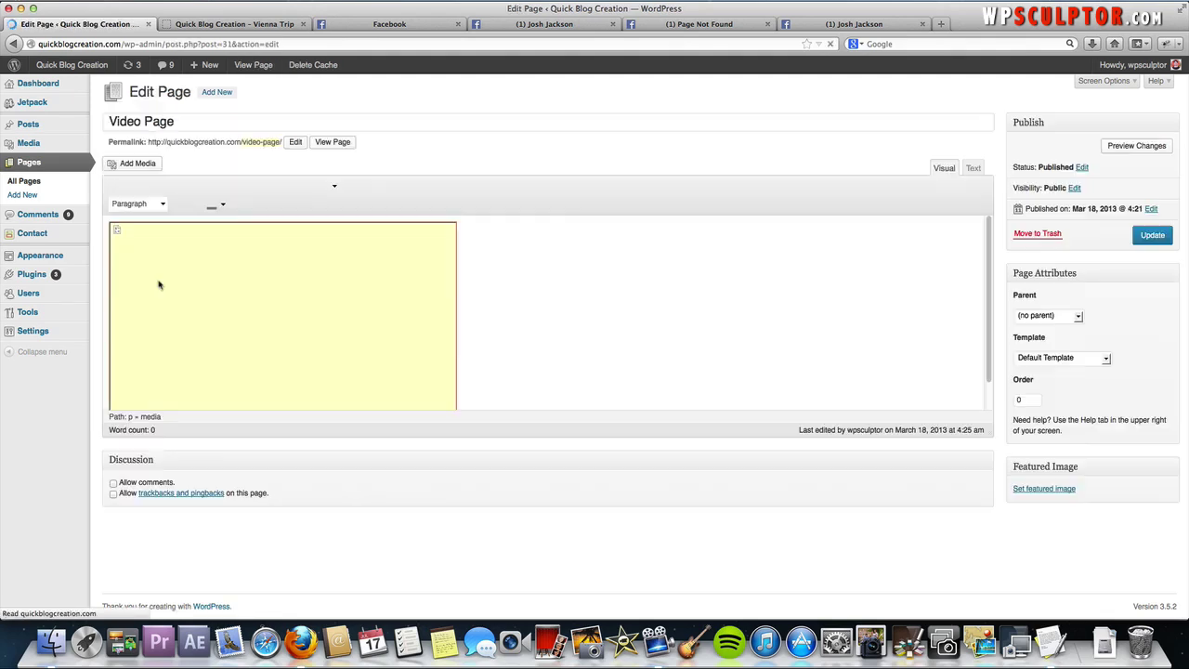
{"action": "left_click", "coordinate": [973, 169]}
{"action": "left_click", "coordinate": [711, 217]}
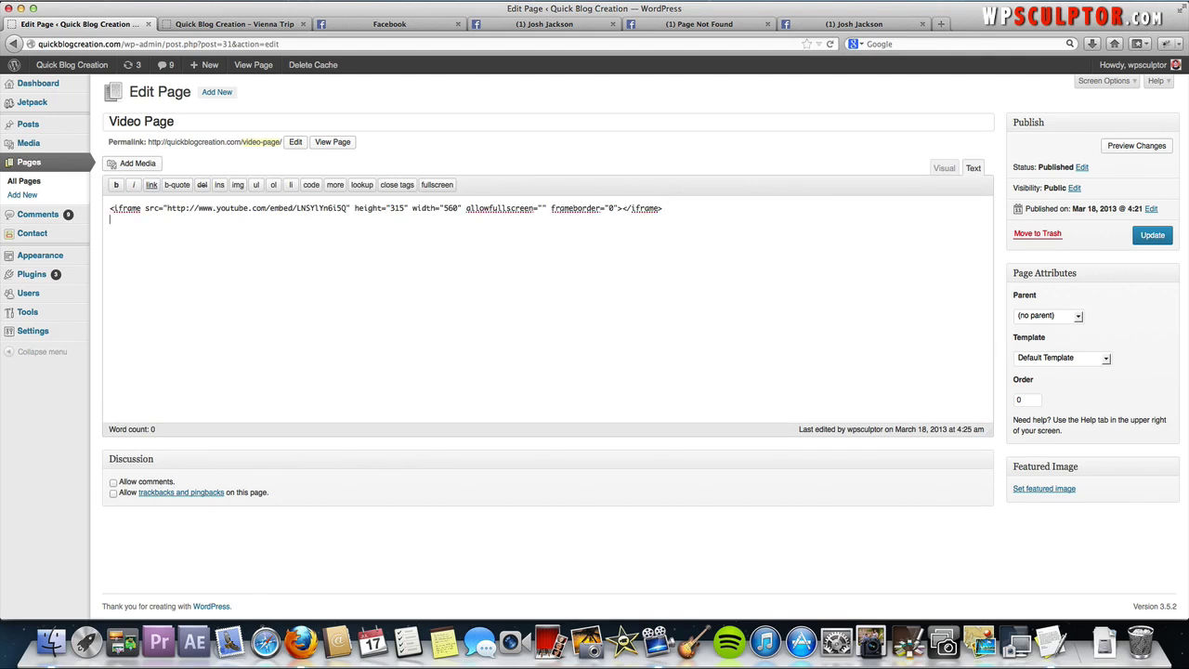
{"action": "right_click", "coordinate": [710, 218]}
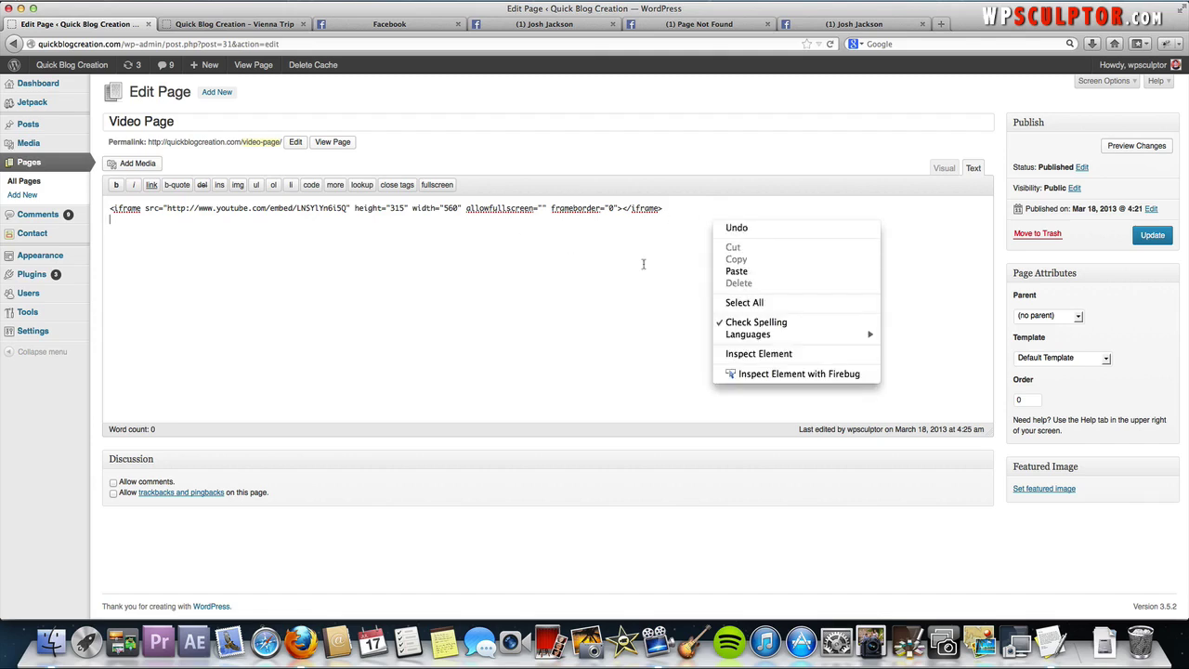
{"action": "left_click", "coordinate": [757, 271]}
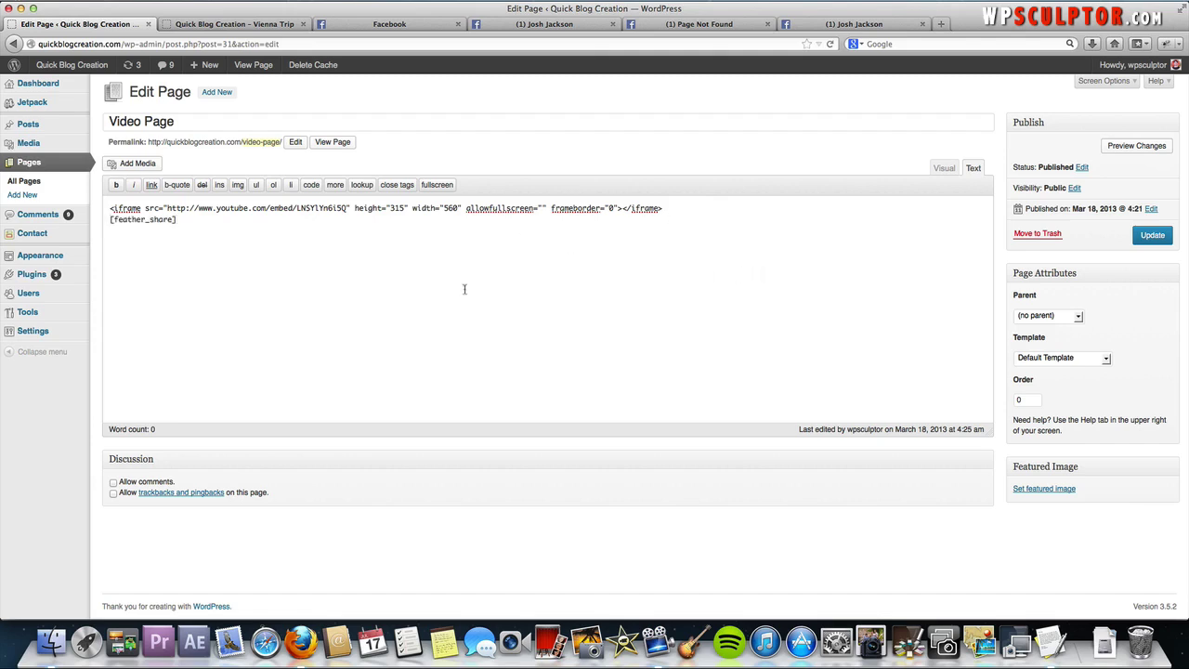
Update the Video Page and check the share icons under the video on the live blog
{"action": "left_click", "coordinate": [1152, 235]}
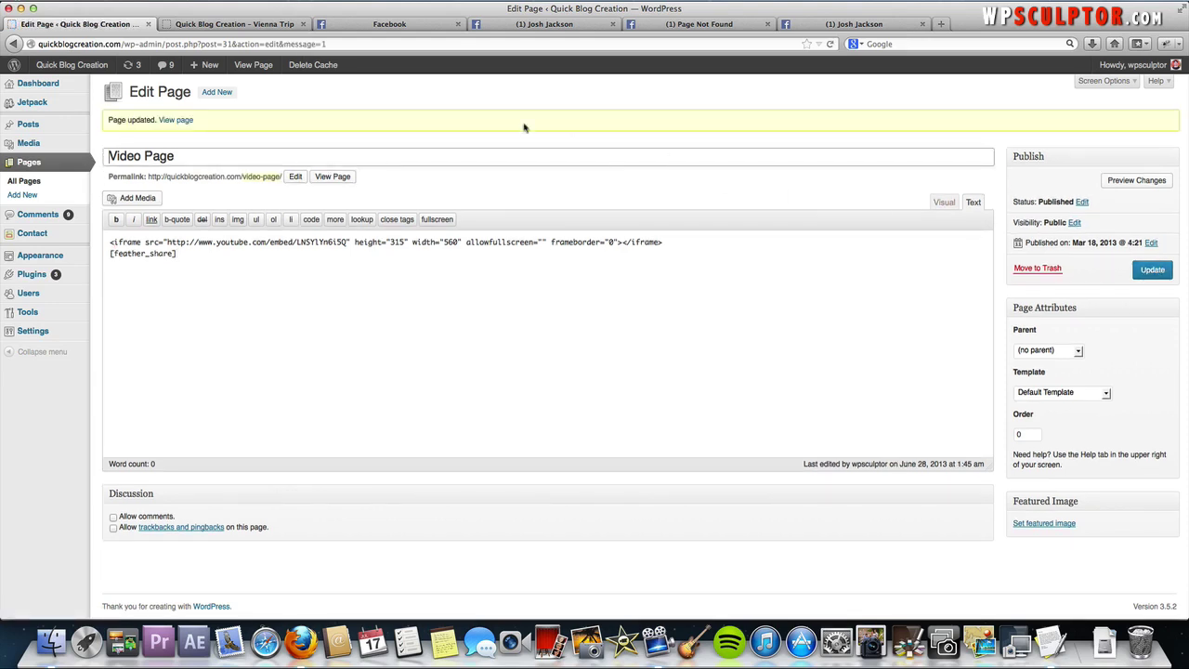
{"action": "left_click", "coordinate": [186, 24]}
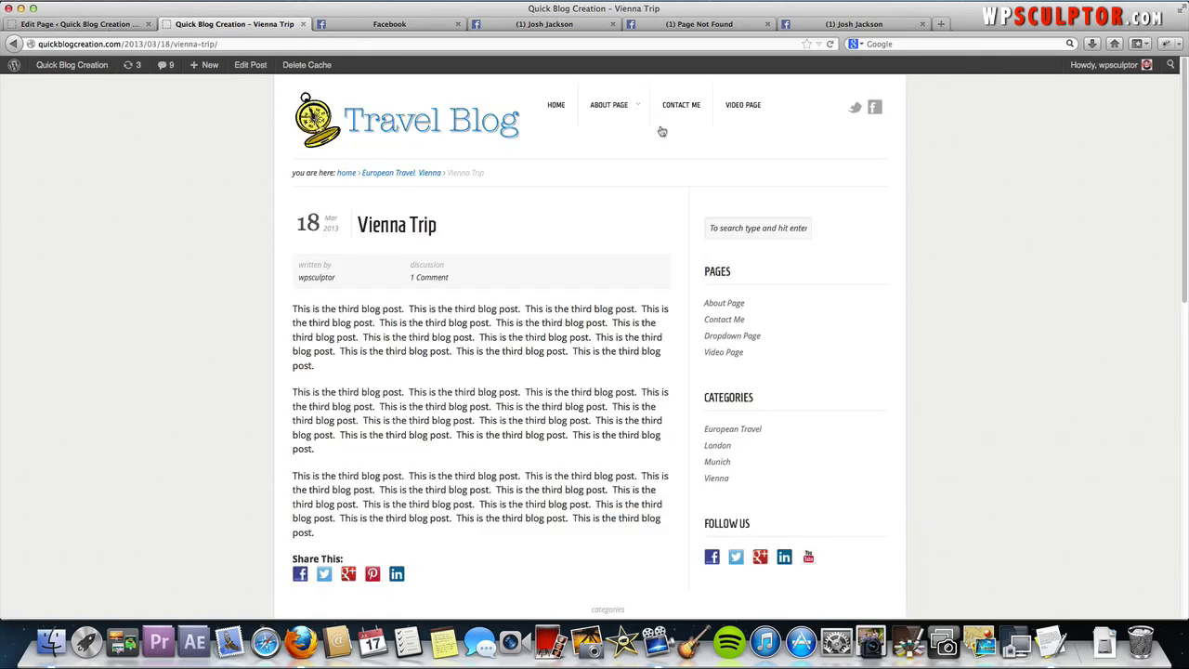
{"action": "left_click", "coordinate": [755, 108]}
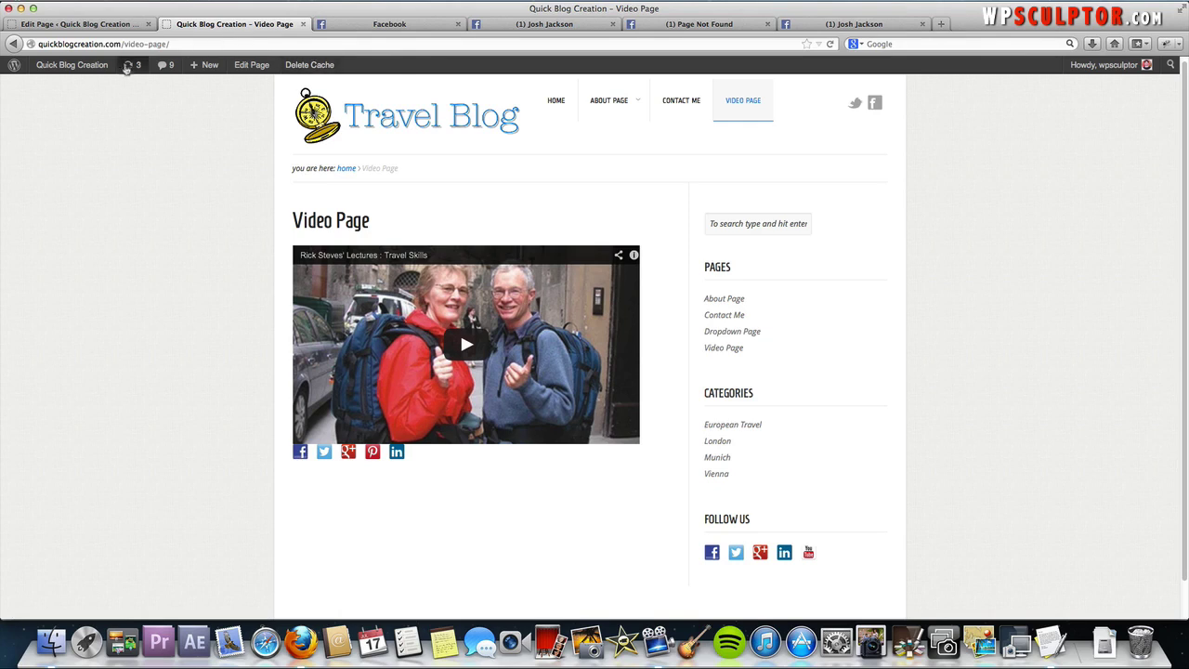
Insert a <br> line between the iframe and [feather_share], update the page, and check the icon spacing on the live Video Page
{"action": "left_click", "coordinate": [68, 28]}
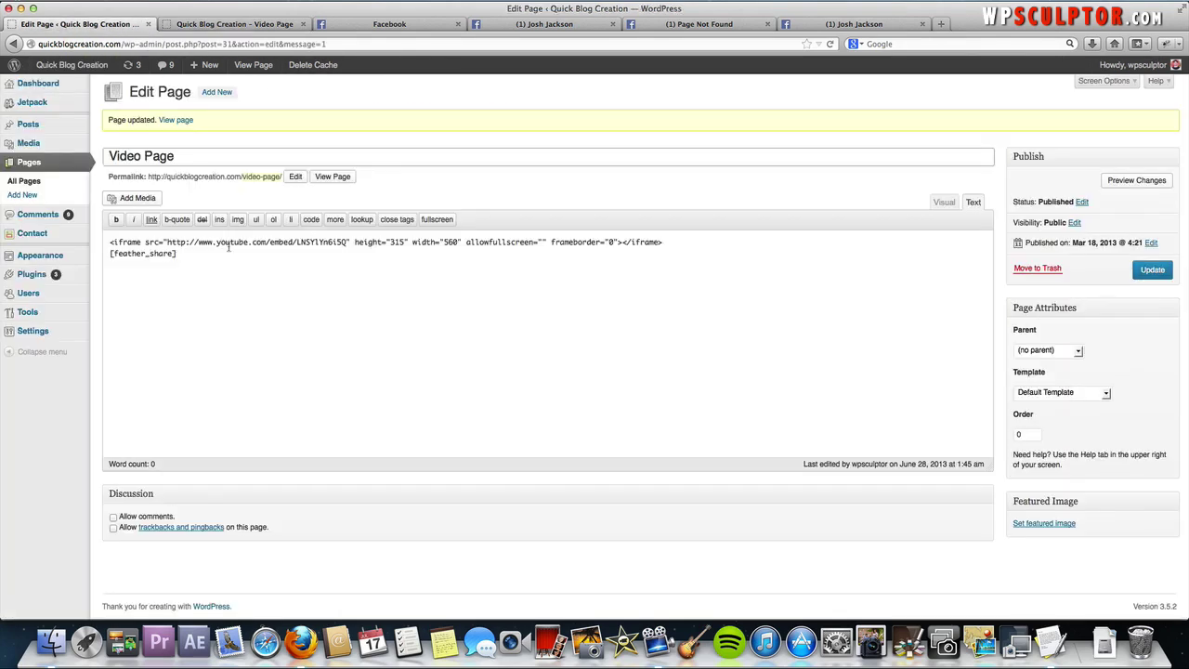
{"action": "left_click", "coordinate": [728, 236]}
{"action": "key", "text": "Return"}
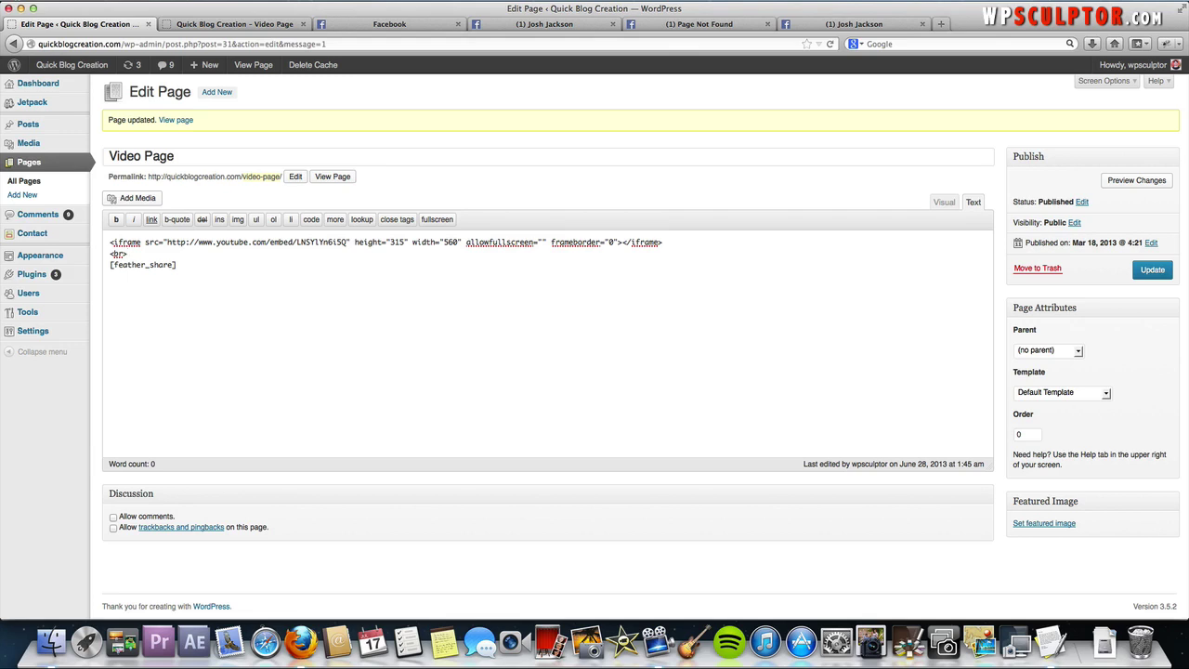
{"action": "left_click", "coordinate": [1152, 270]}
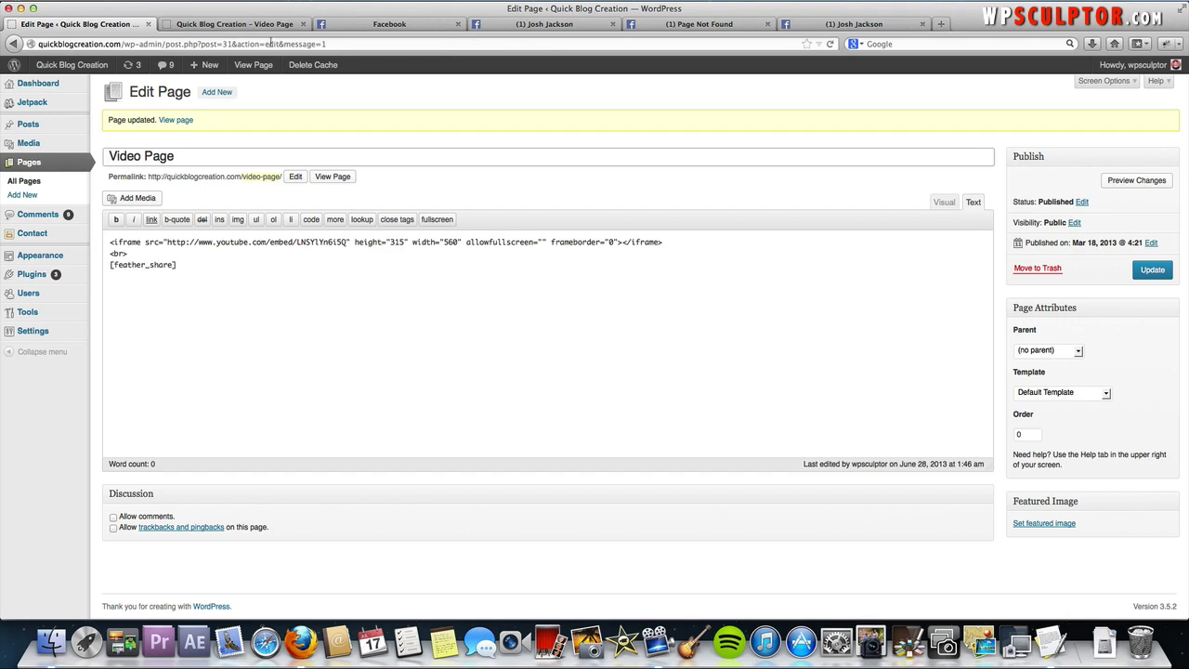
{"action": "left_click", "coordinate": [246, 24]}
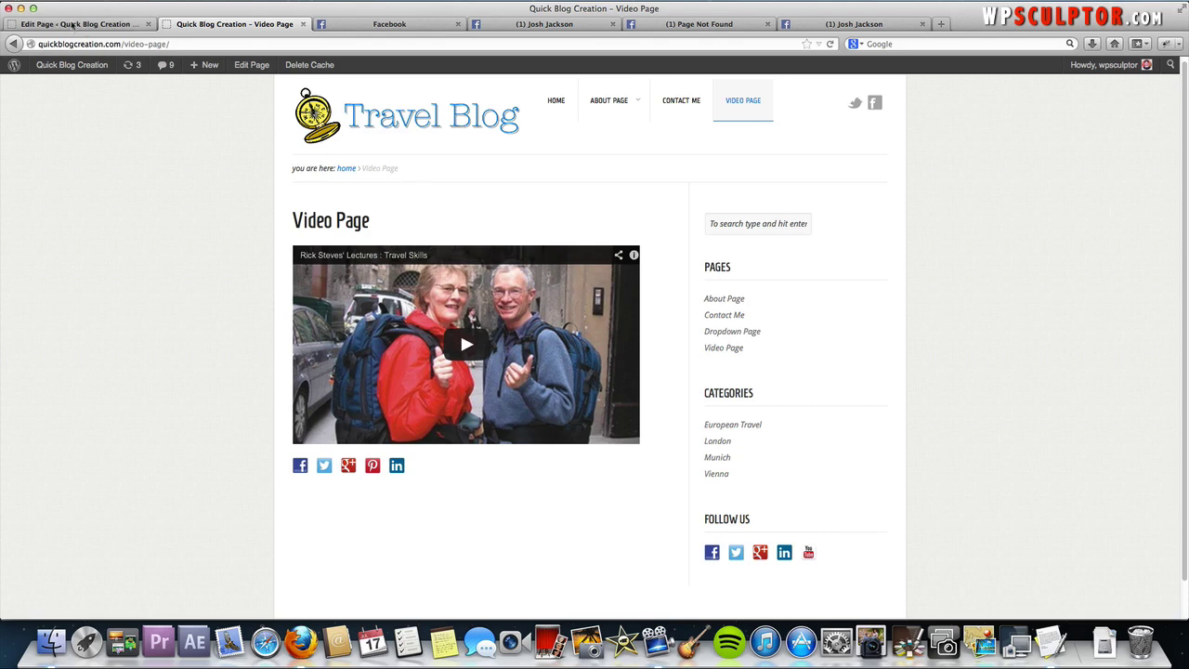
Add the line <strong>Share This:</strong><br> directly above the [feather_share] shortcode in the Video Page's code
{"action": "left_click", "coordinate": [121, 24]}
{"action": "left_click", "coordinate": [166, 251]}
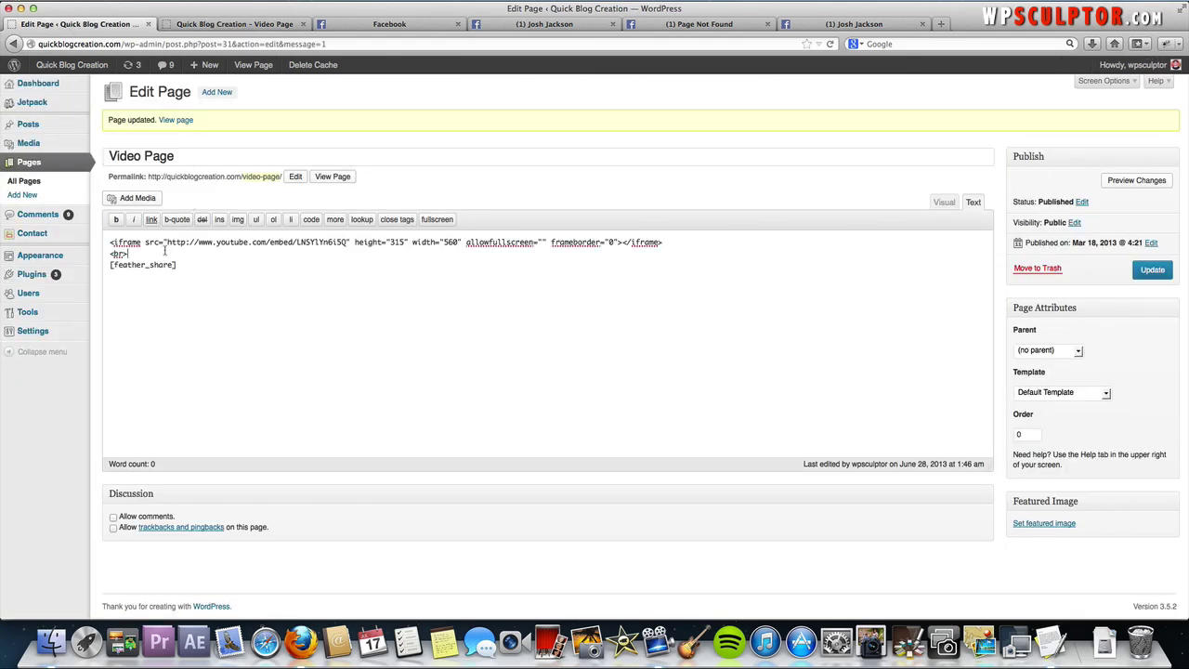
{"action": "key", "text": "Return"}
{"action": "type", "text": "<span>"}
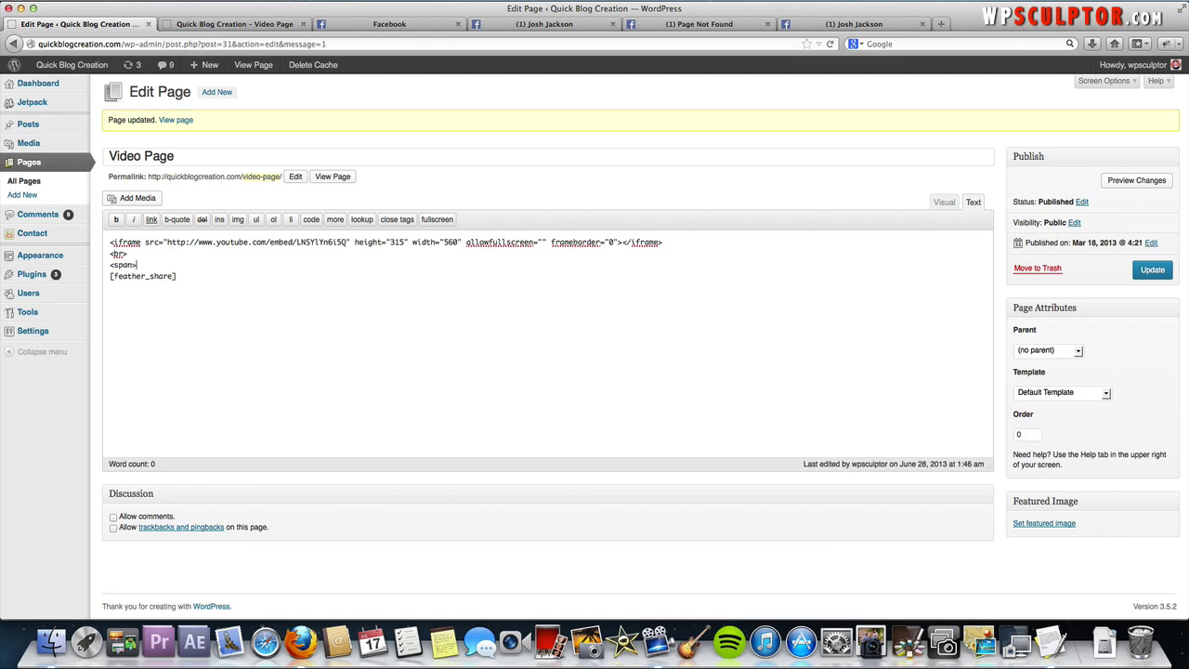
{"action": "key", "text": "BackSpace"}
{"action": "key", "text": "BackSpace"}
{"action": "key", "text": "BackSpace"}
{"action": "key", "text": "BackSpace"}
{"action": "type", "text": "trong>Share Th"}
{"action": "type", "text": "is:</strong><br>"}
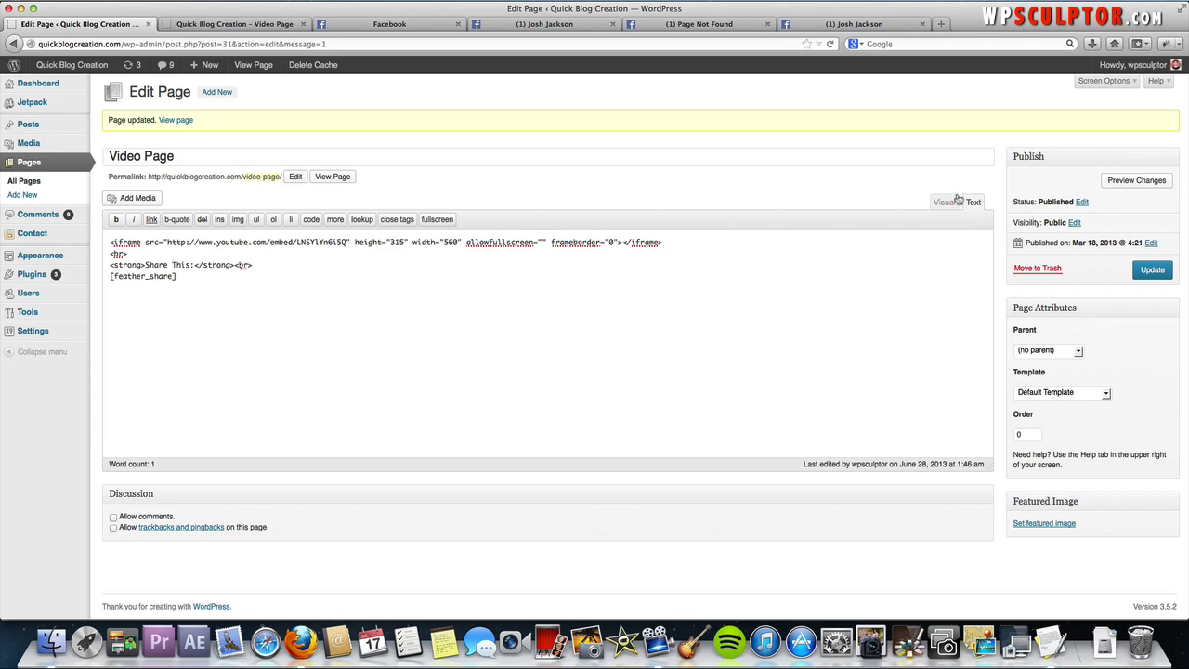
Save the label change and check the label above the share icons on the reloaded Video Page
{"action": "left_click", "coordinate": [1153, 273]}
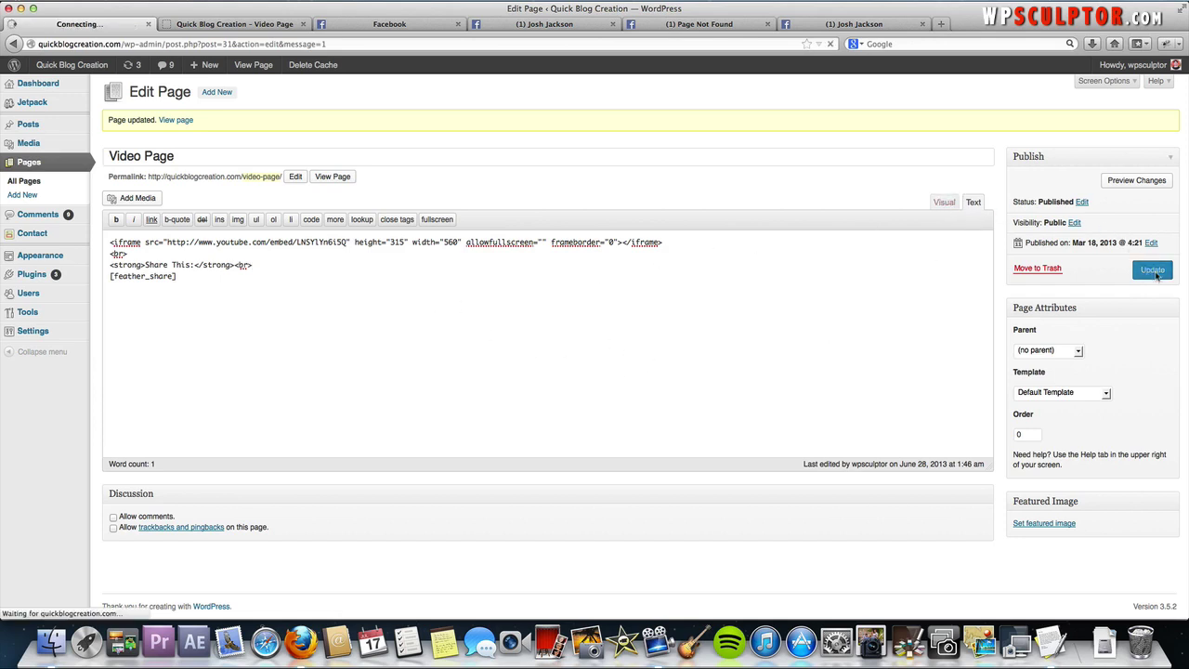
{"action": "left_click", "coordinate": [198, 26]}
{"action": "key", "text": "super+r"}
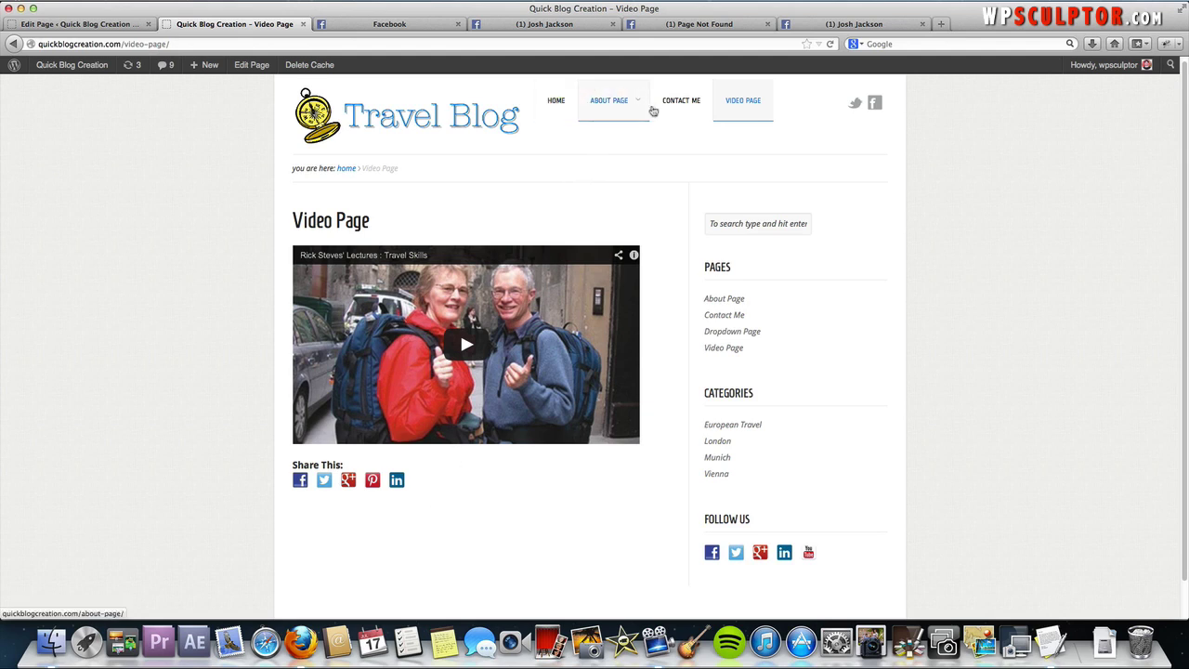
Open the blog's Contact Me page and look through it for share buttons
{"action": "left_click", "coordinate": [669, 107]}
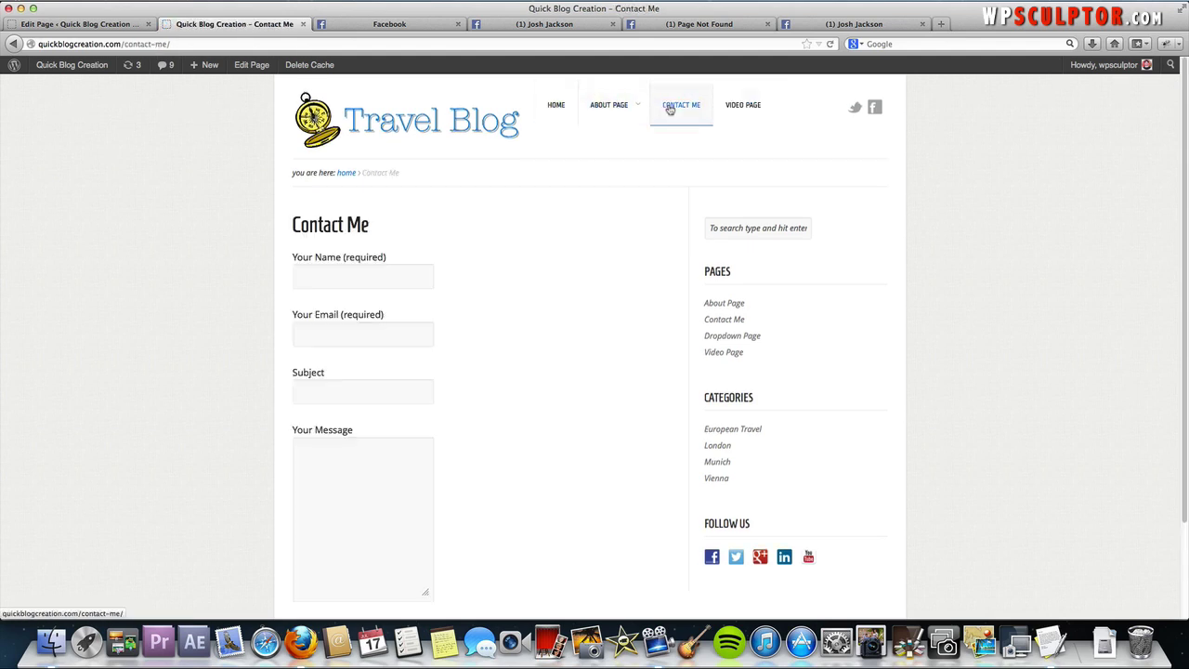
{"action": "scroll", "coordinate": [521, 327], "scroll_direction": "down", "scroll_amount": 1}
{"action": "scroll", "coordinate": [520, 325], "scroll_direction": "down", "scroll_amount": 3}
{"action": "scroll", "coordinate": [520, 324], "scroll_direction": "up", "scroll_amount": 3}
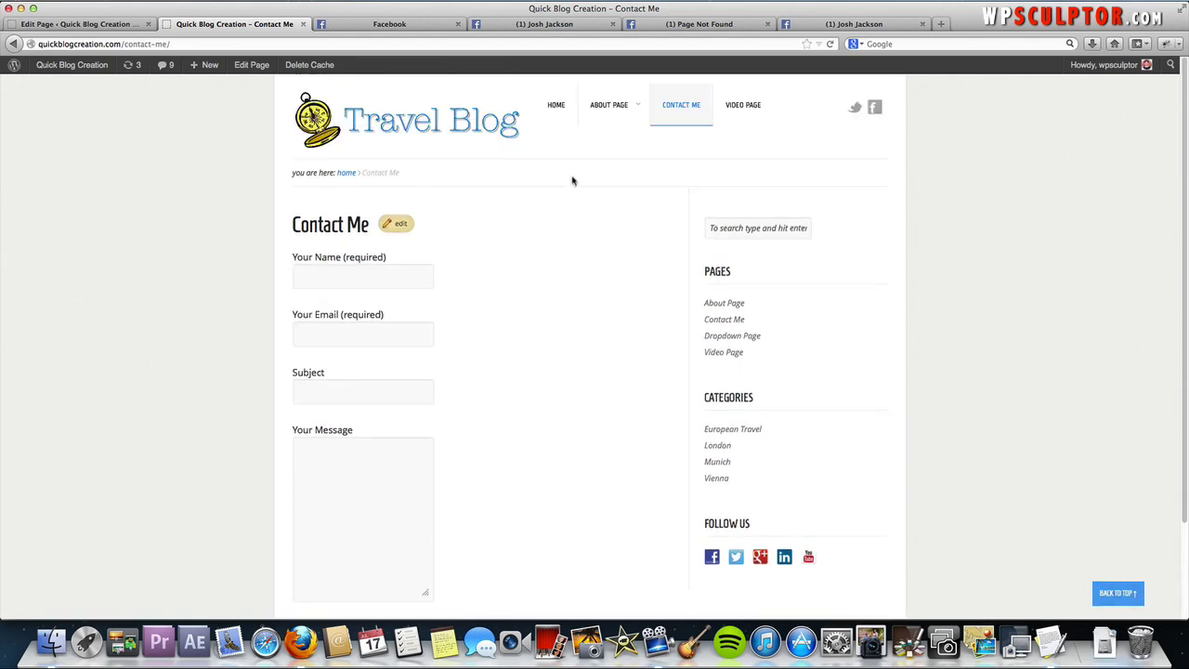
{"action": "mouse_move", "coordinate": [594, 112]}
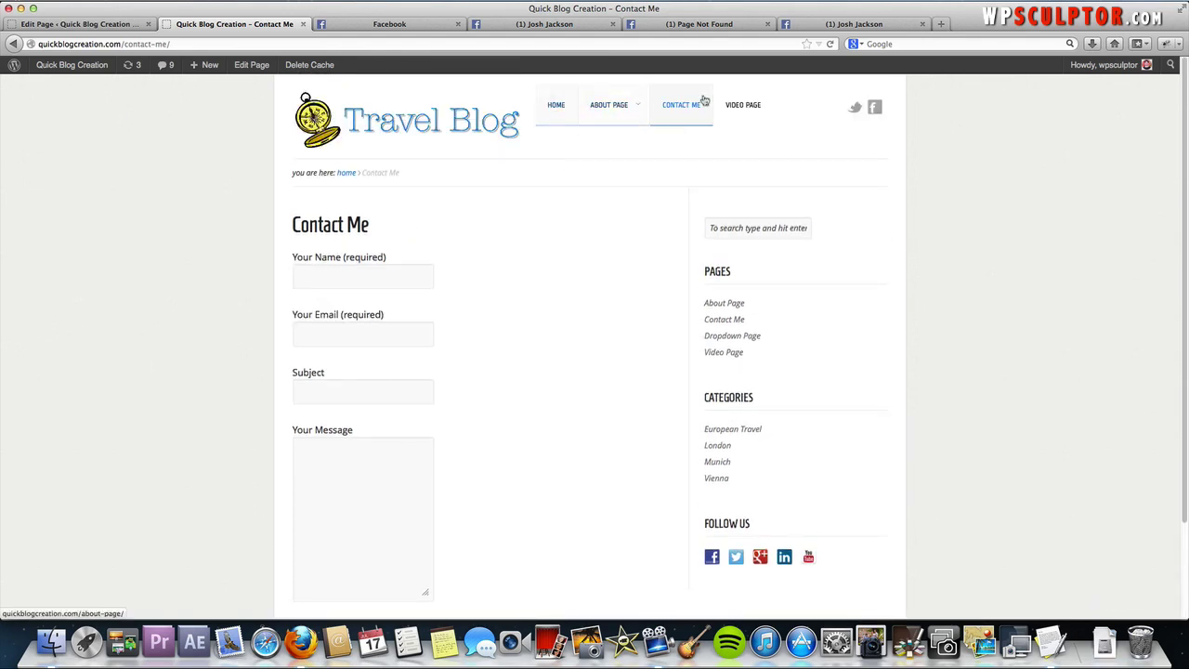